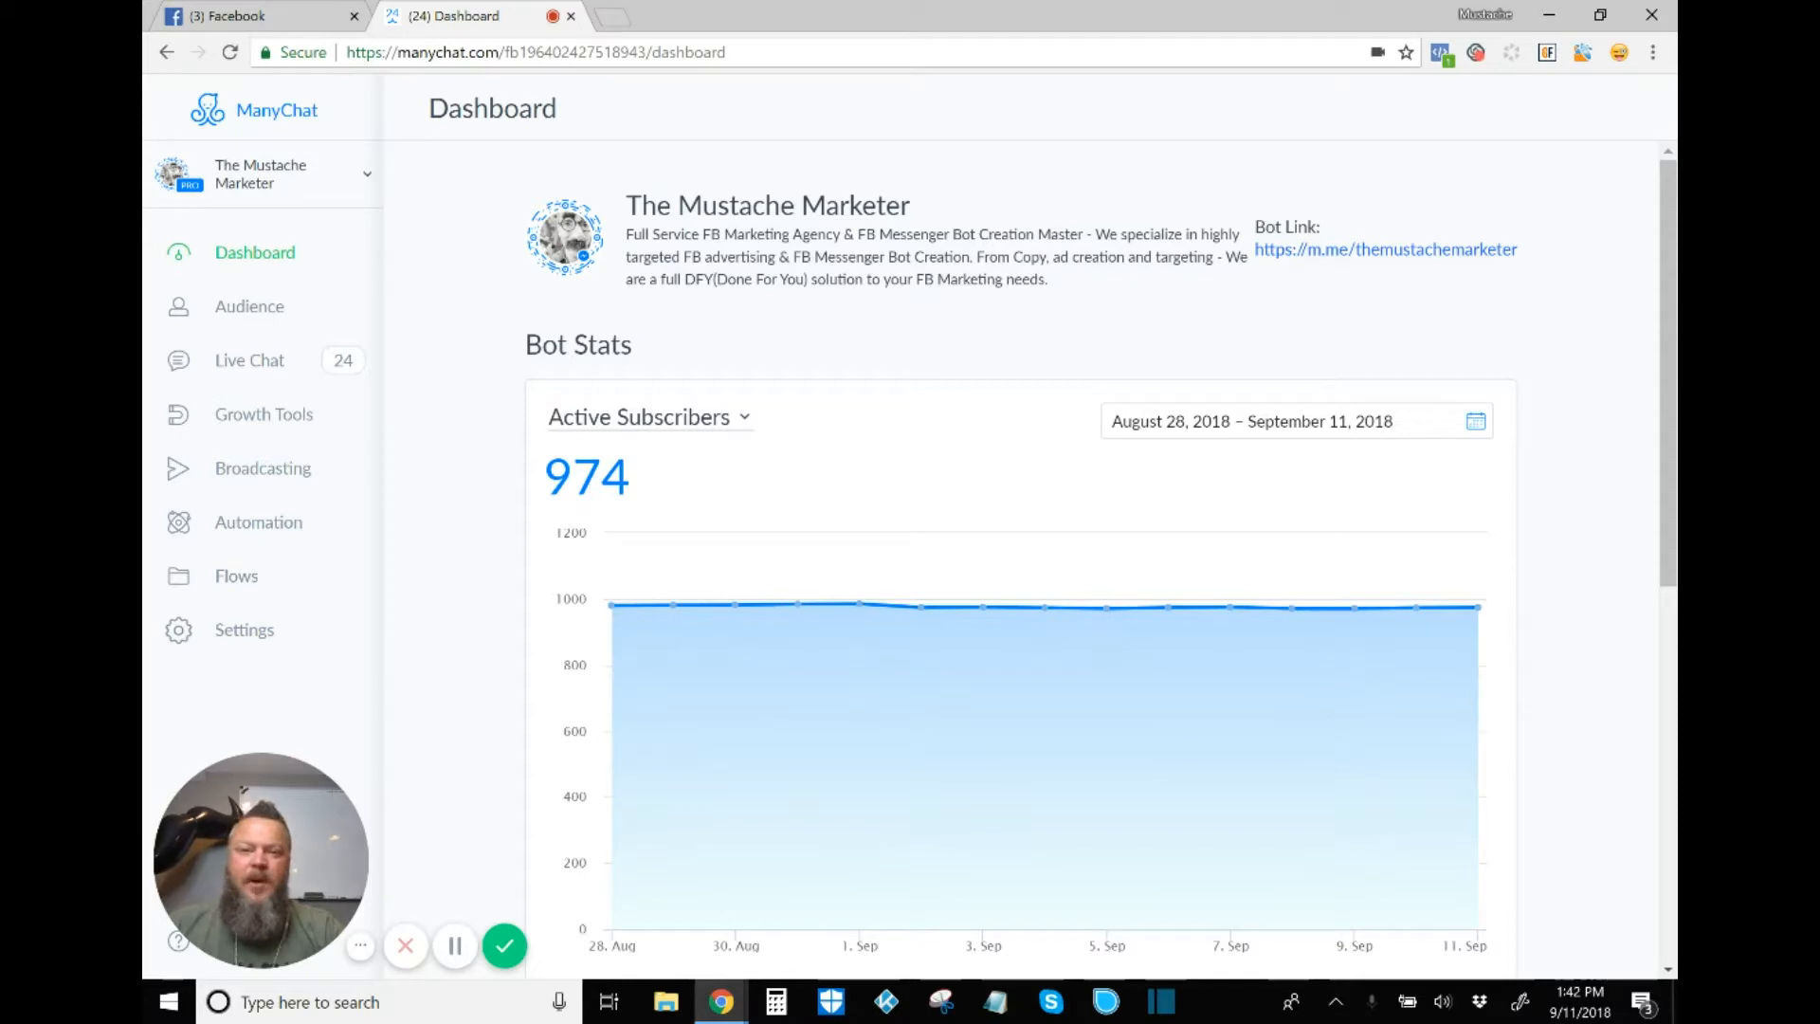
# Step: Open the bot's Payments settings and scroll to the Stripe account, US Dollar currency and Total Orders
pyautogui.click(243, 630)
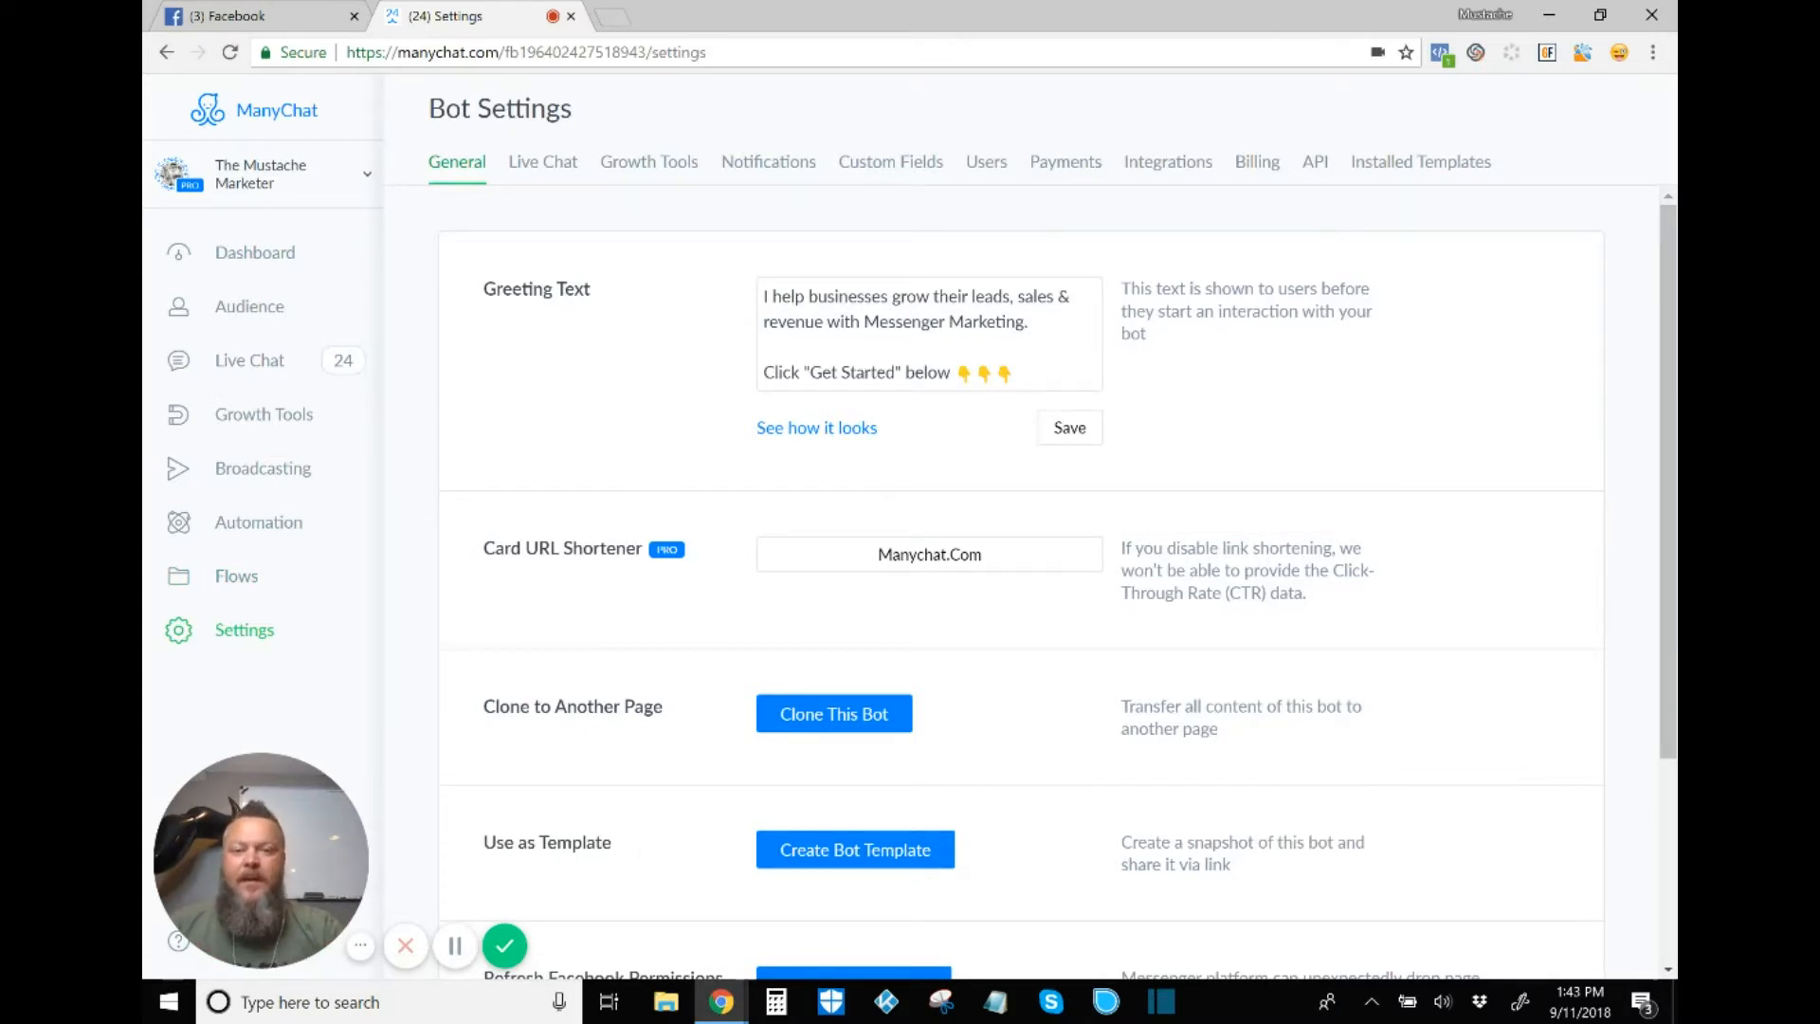
pyautogui.click(1066, 162)
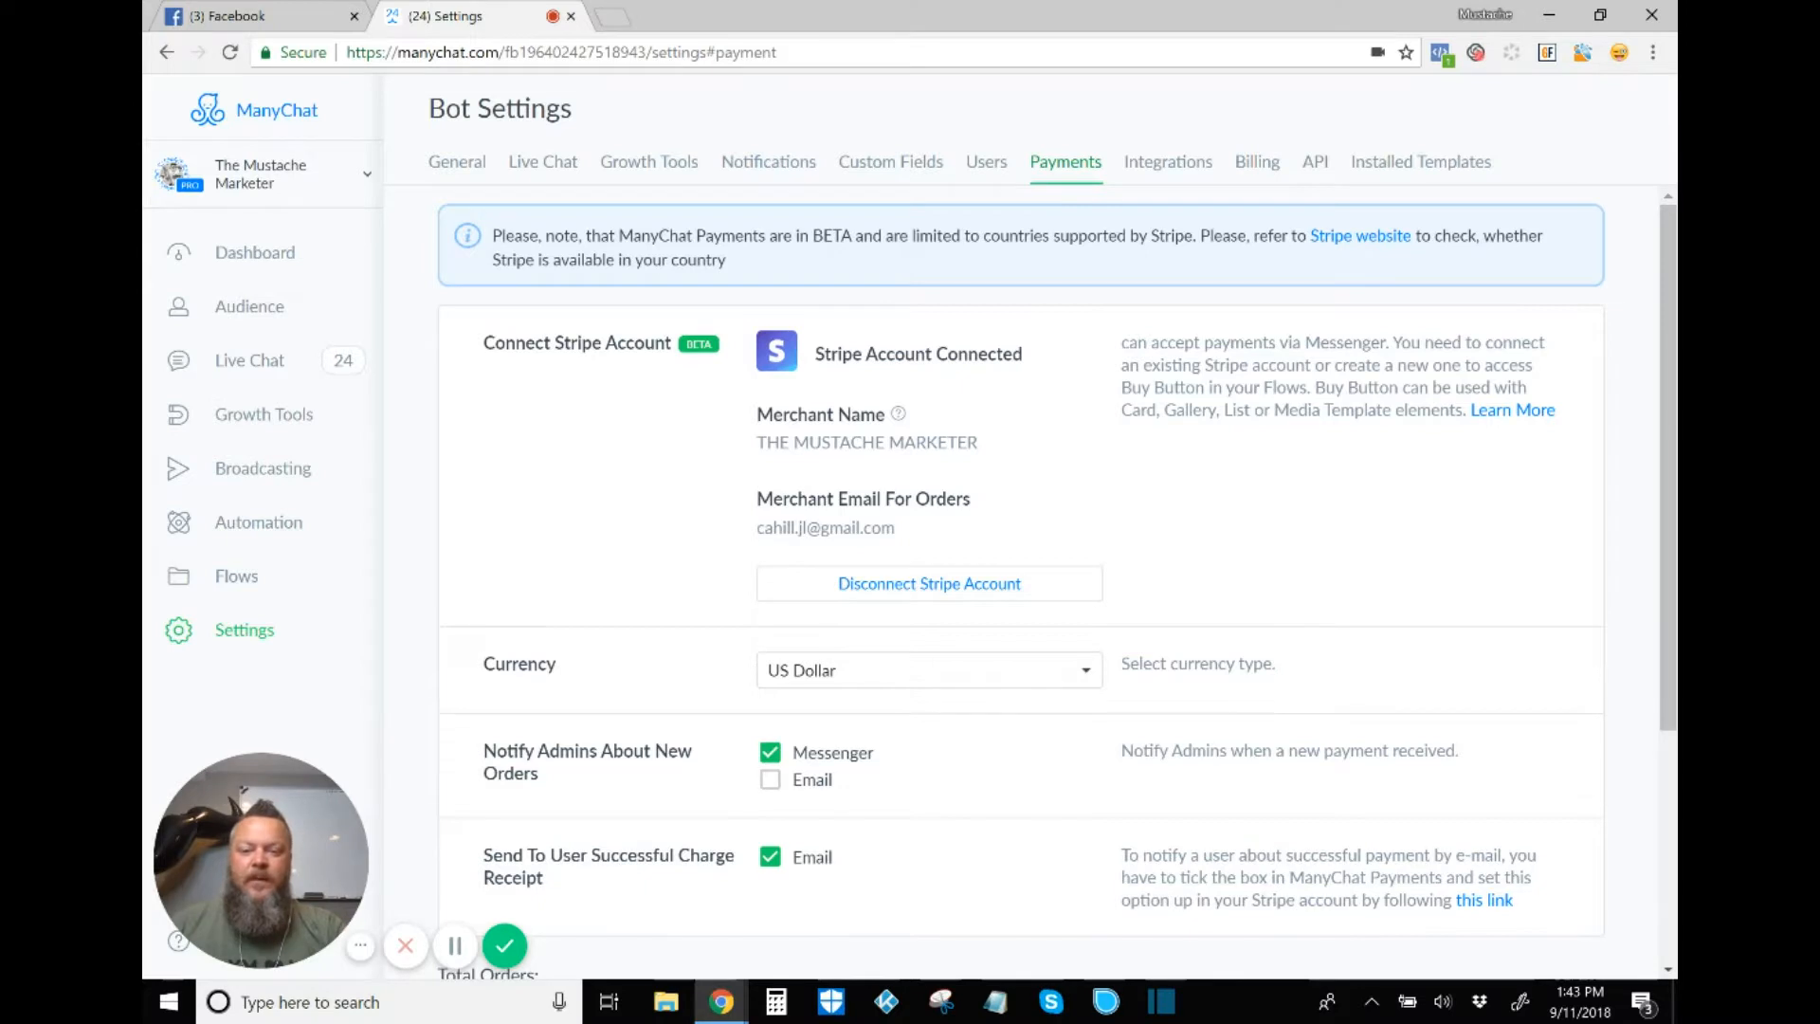
pyautogui.scroll(-4, 1020, 581)
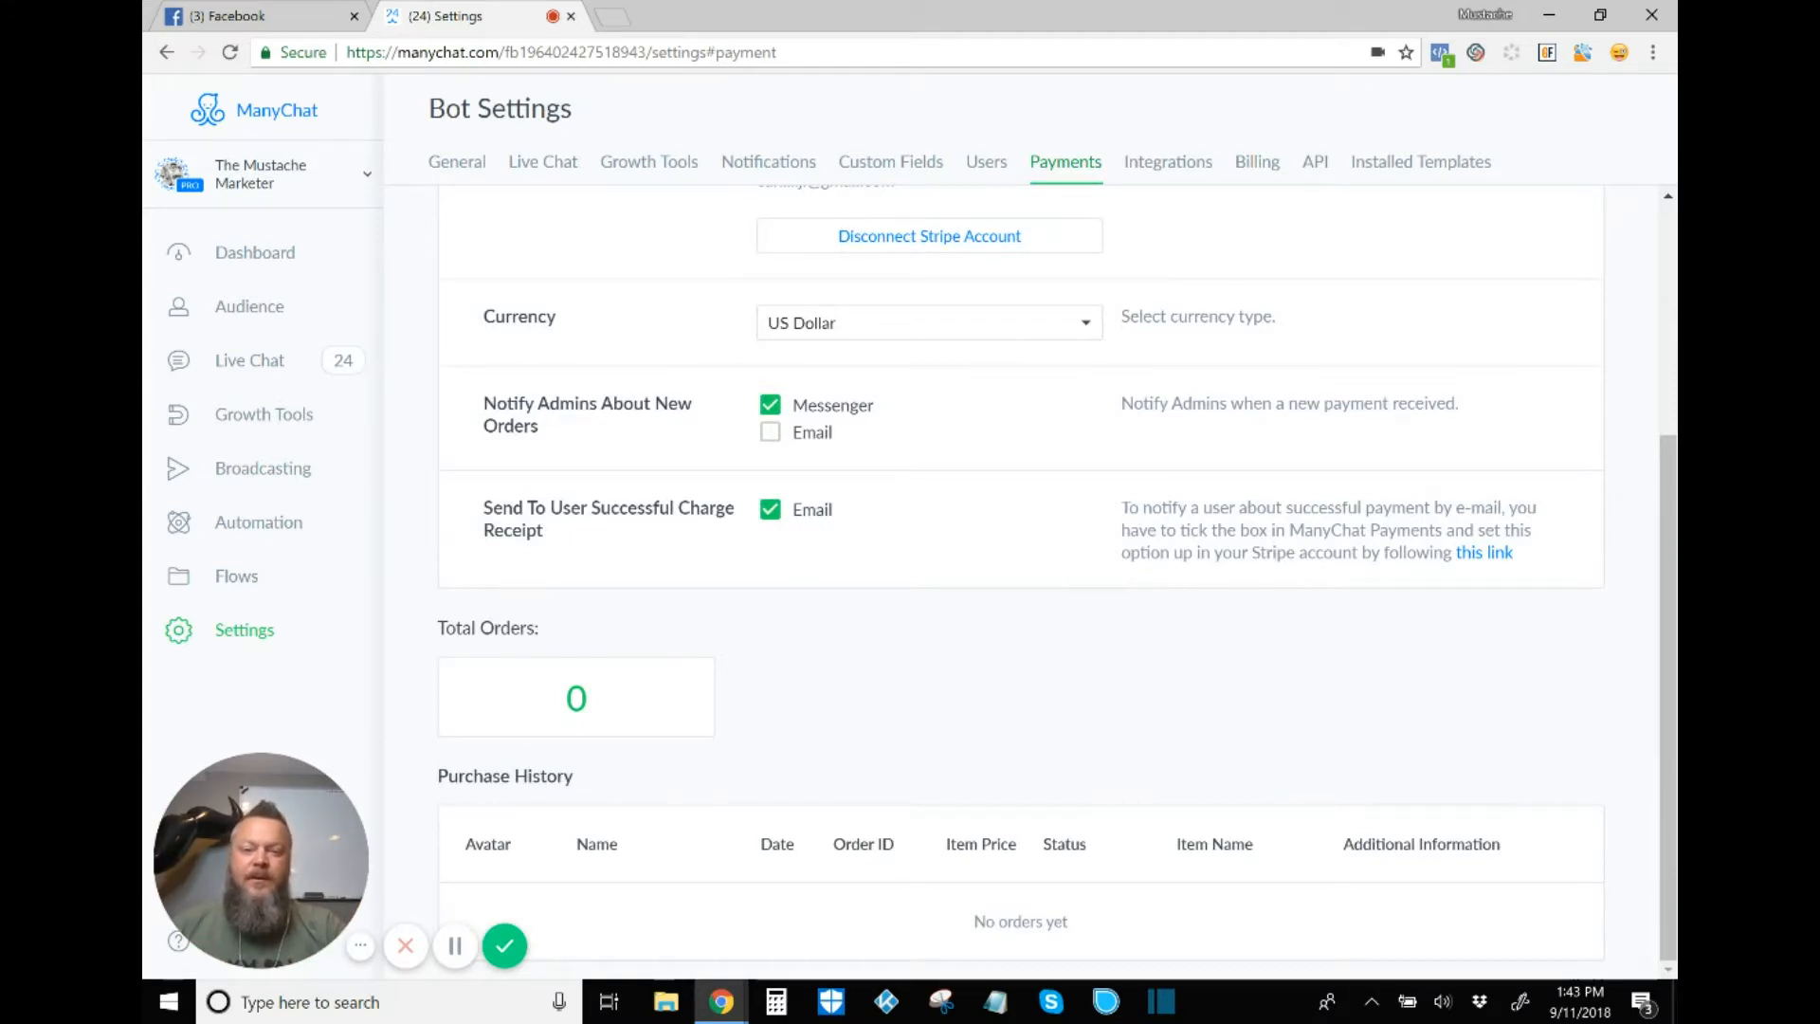
pyautogui.click(929, 324)
pyautogui.press('Down')
pyautogui.press('Down')
pyautogui.press('Down')
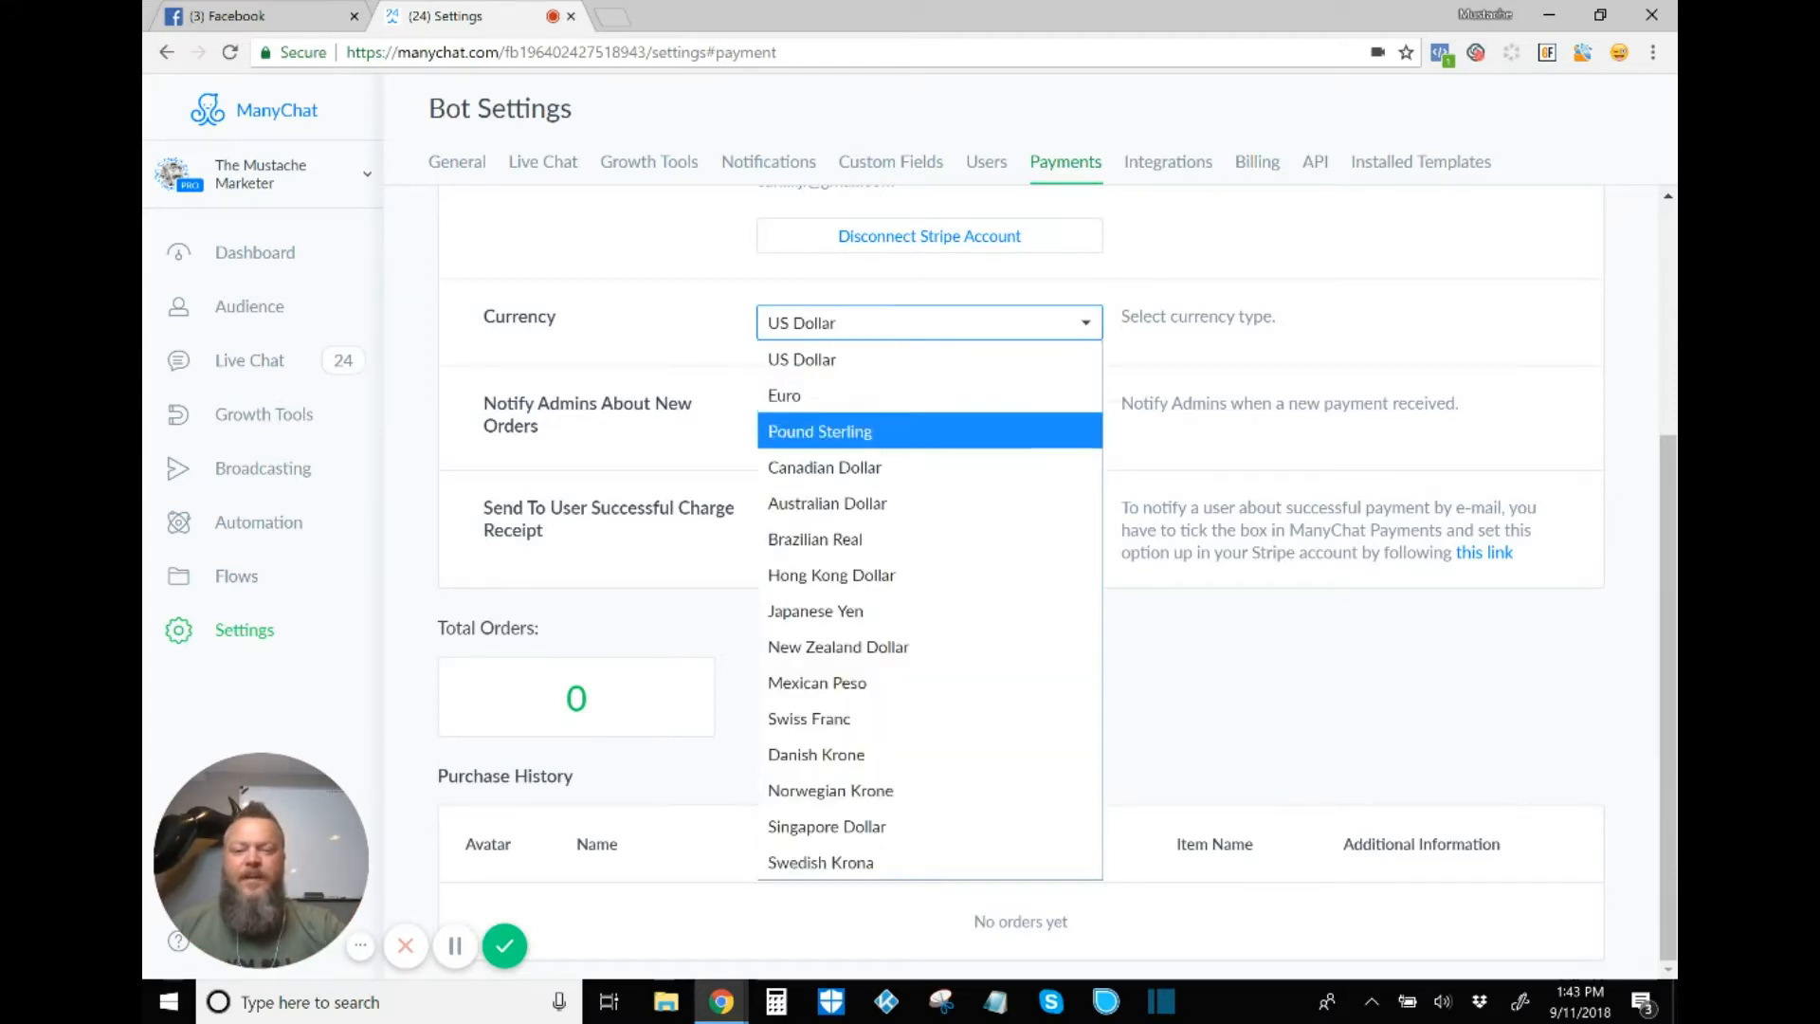
pyautogui.press('Down')
pyautogui.press('Down')
pyautogui.press('Down')
pyautogui.press('Down')
pyautogui.press('Down')
pyautogui.press('Down')
pyautogui.press('Down')
pyautogui.press('Down')
pyautogui.press('Down')
pyautogui.press('Down')
pyautogui.press('Down')
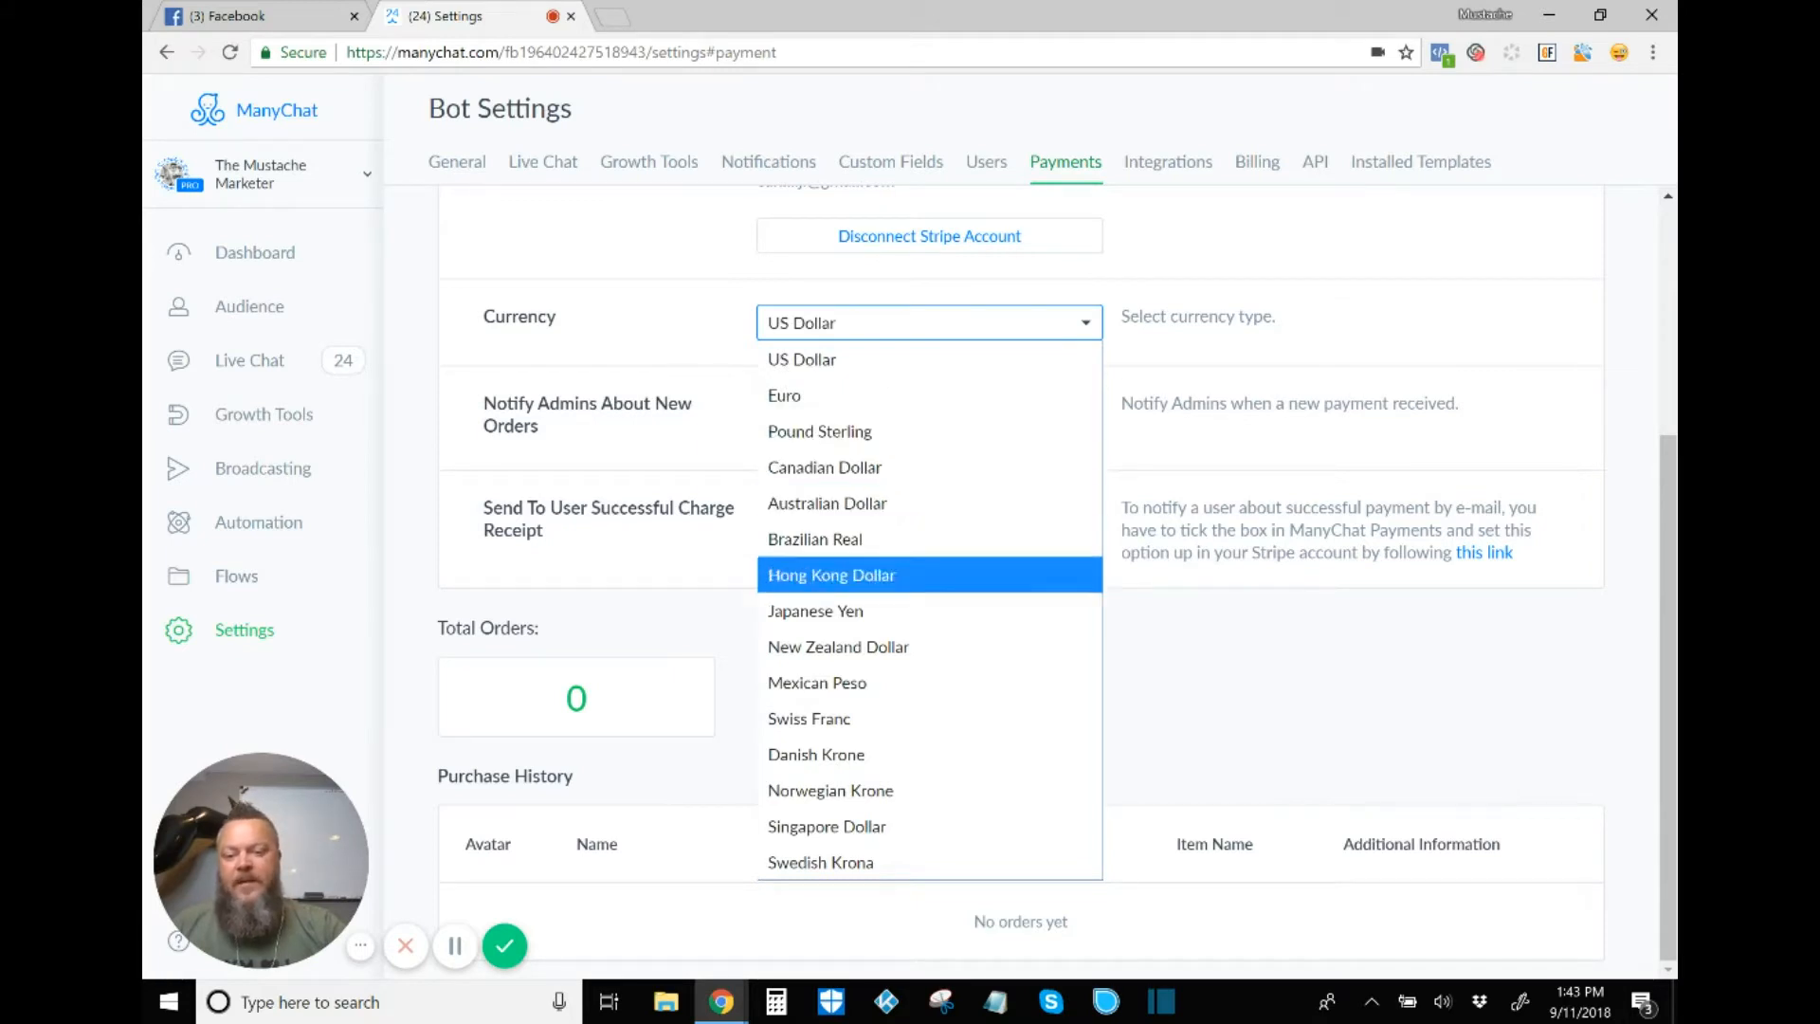
pyautogui.press('Up')
pyautogui.press('Up')
pyautogui.press('Up')
pyautogui.press('Up')
pyautogui.press('Up')
pyautogui.press('Up')
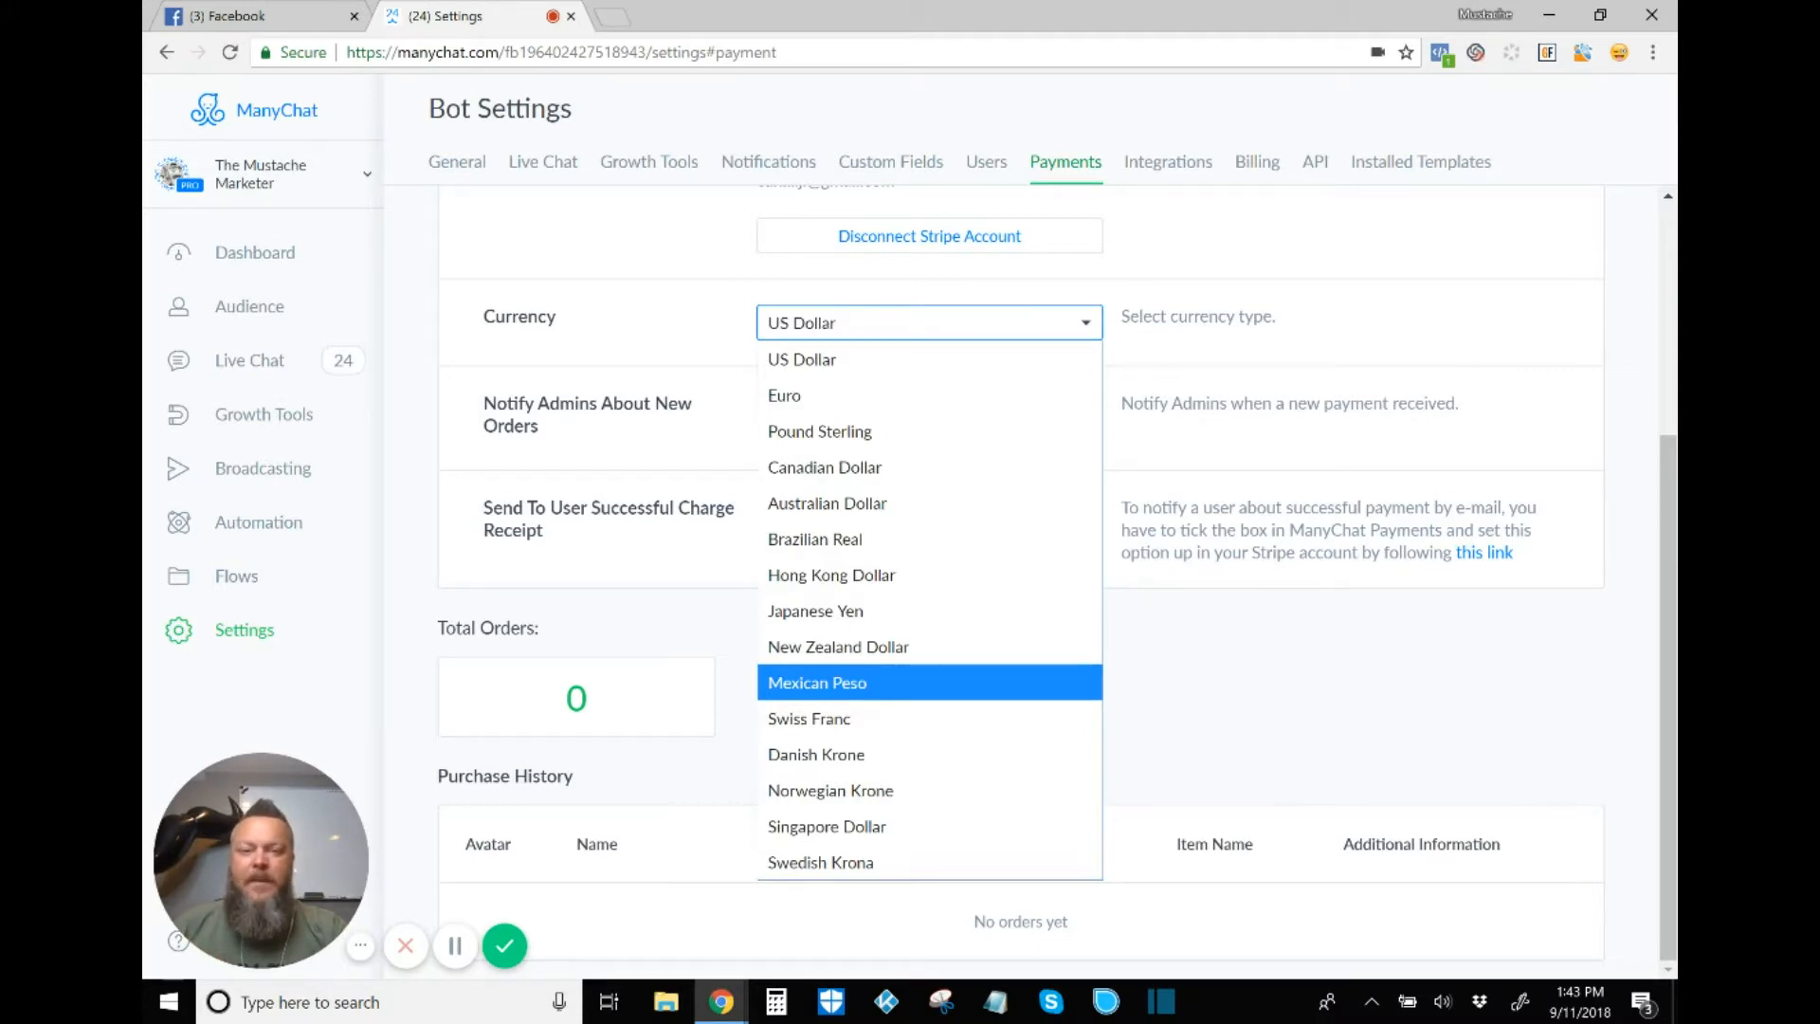
pyautogui.press('Up')
pyautogui.press('Up')
pyautogui.press('Up')
pyautogui.press('Up')
pyautogui.press('Up')
pyautogui.press('Up')
pyautogui.press('Up')
pyautogui.press('Up')
pyautogui.press('Up')
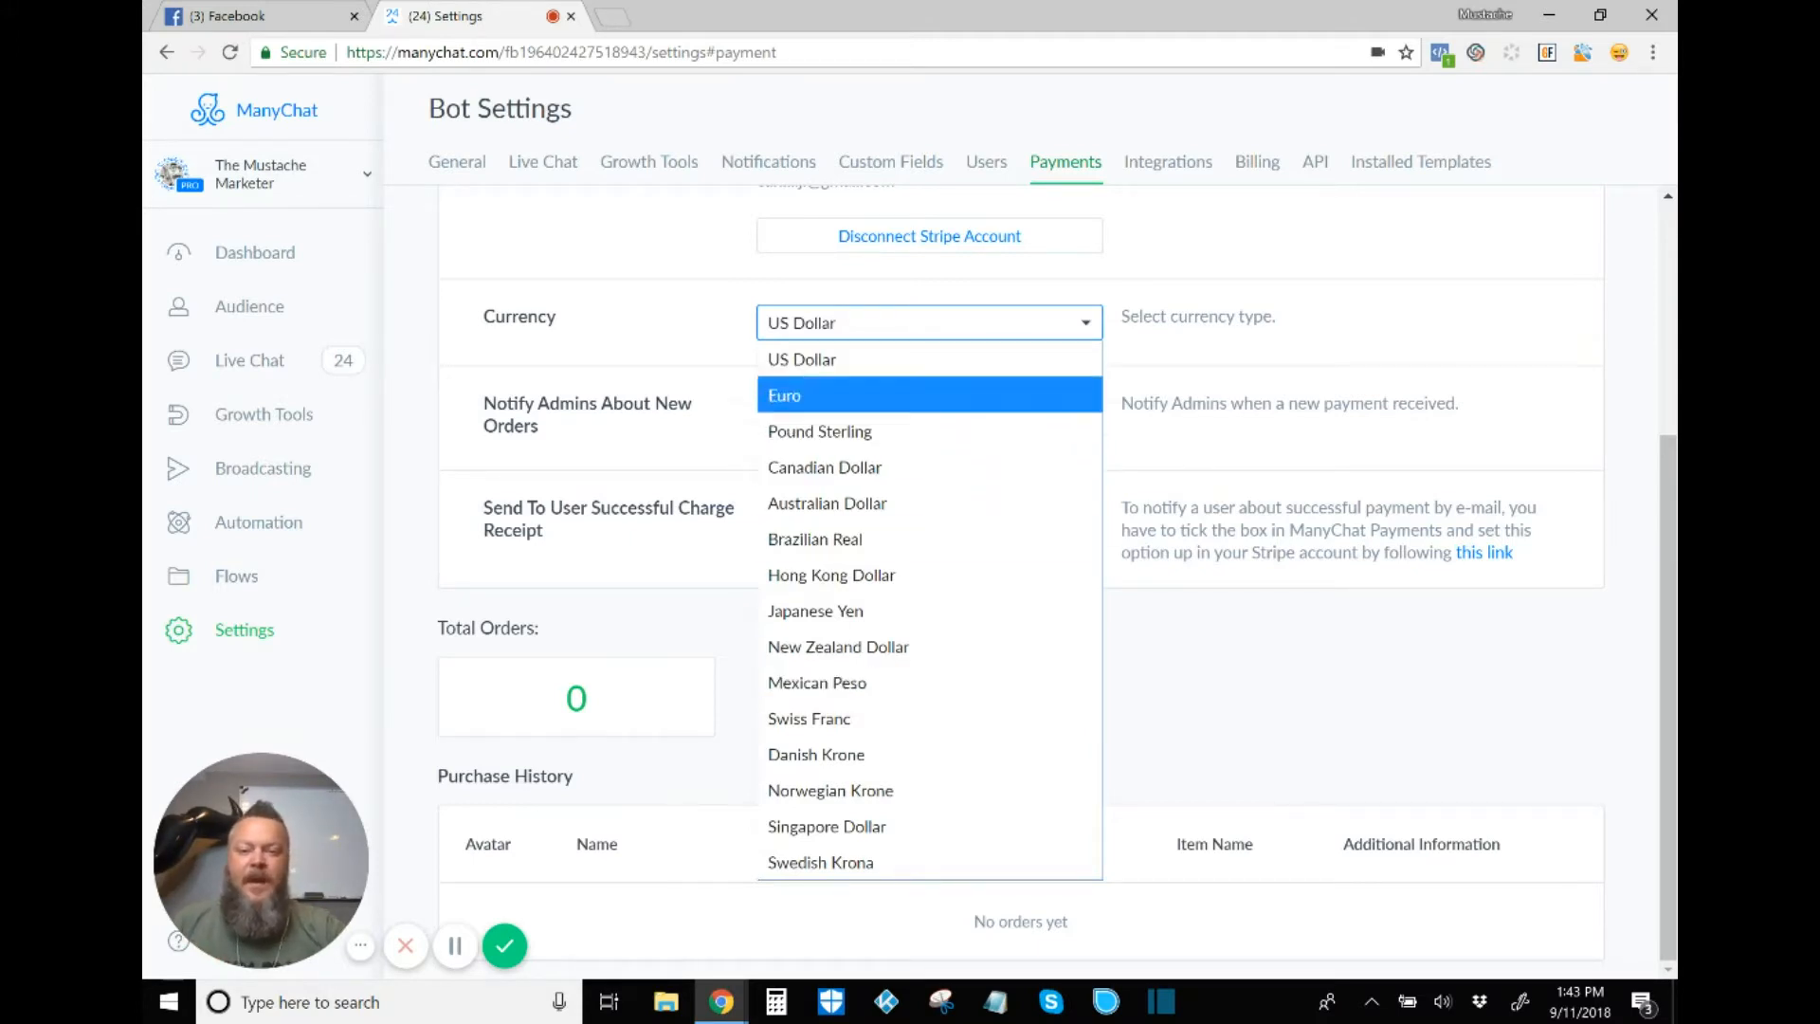
pyautogui.press('Return')
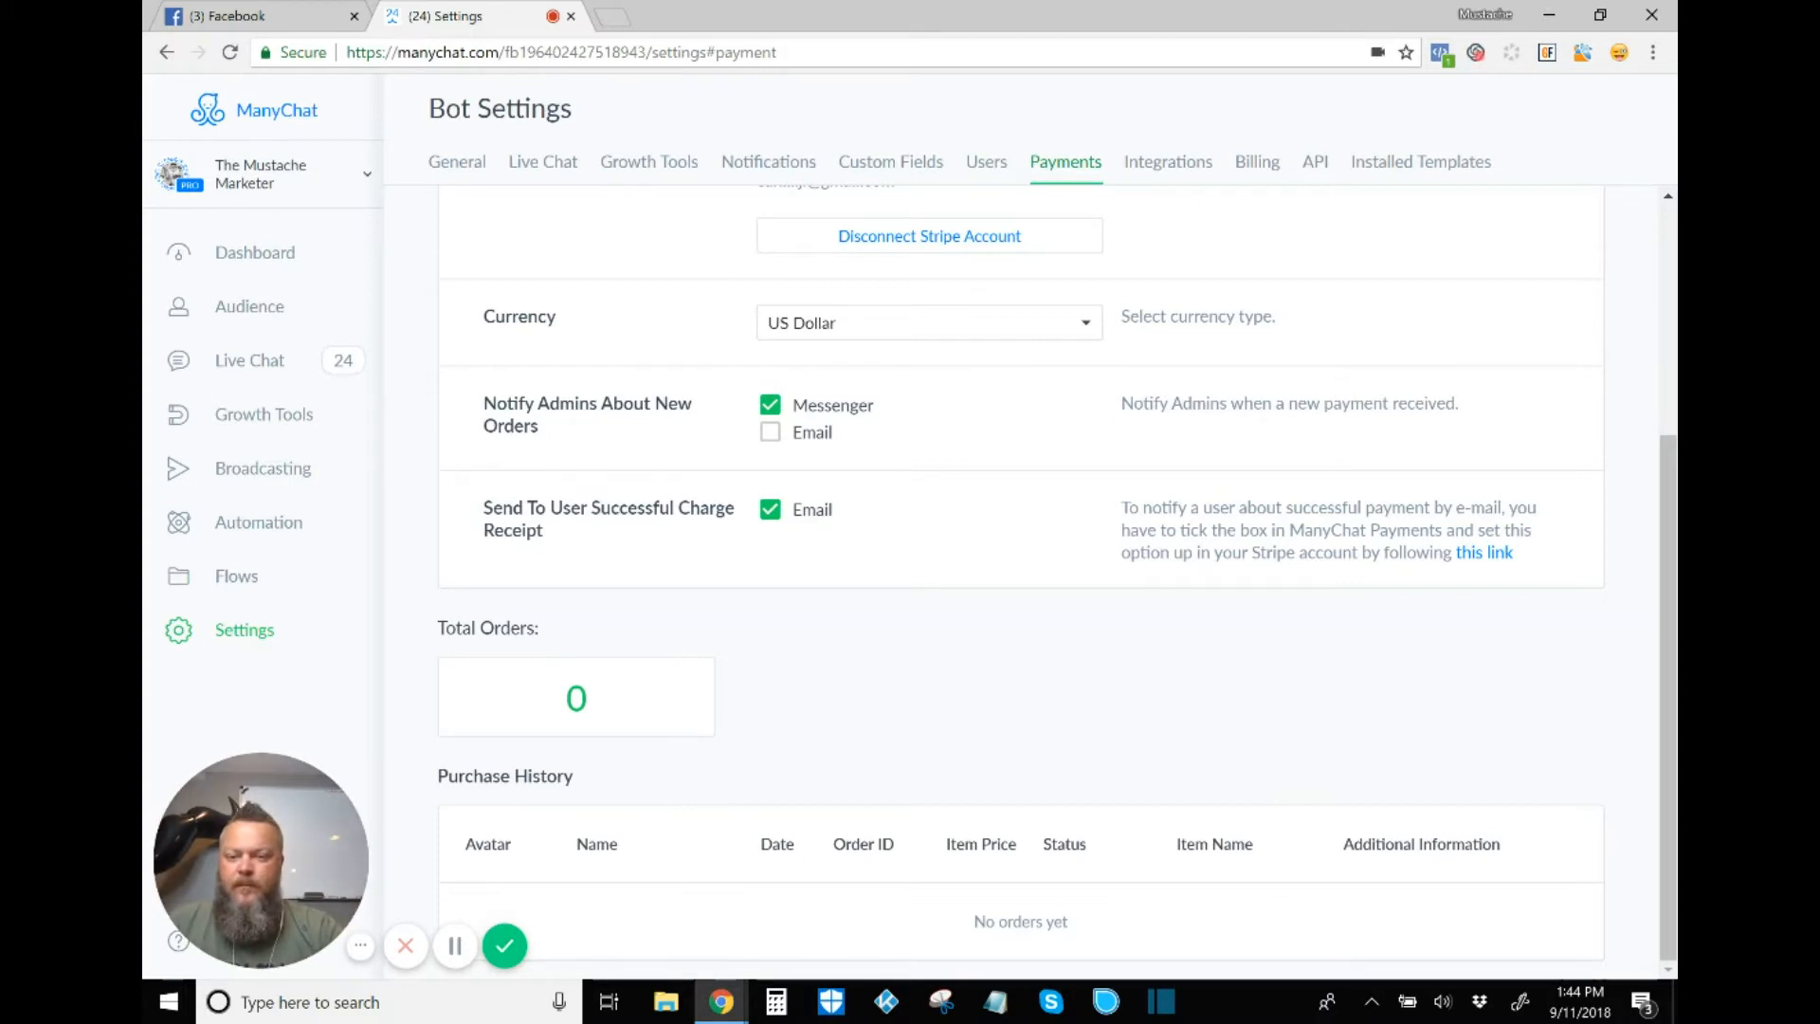
pyautogui.scroll(4, 785, 938)
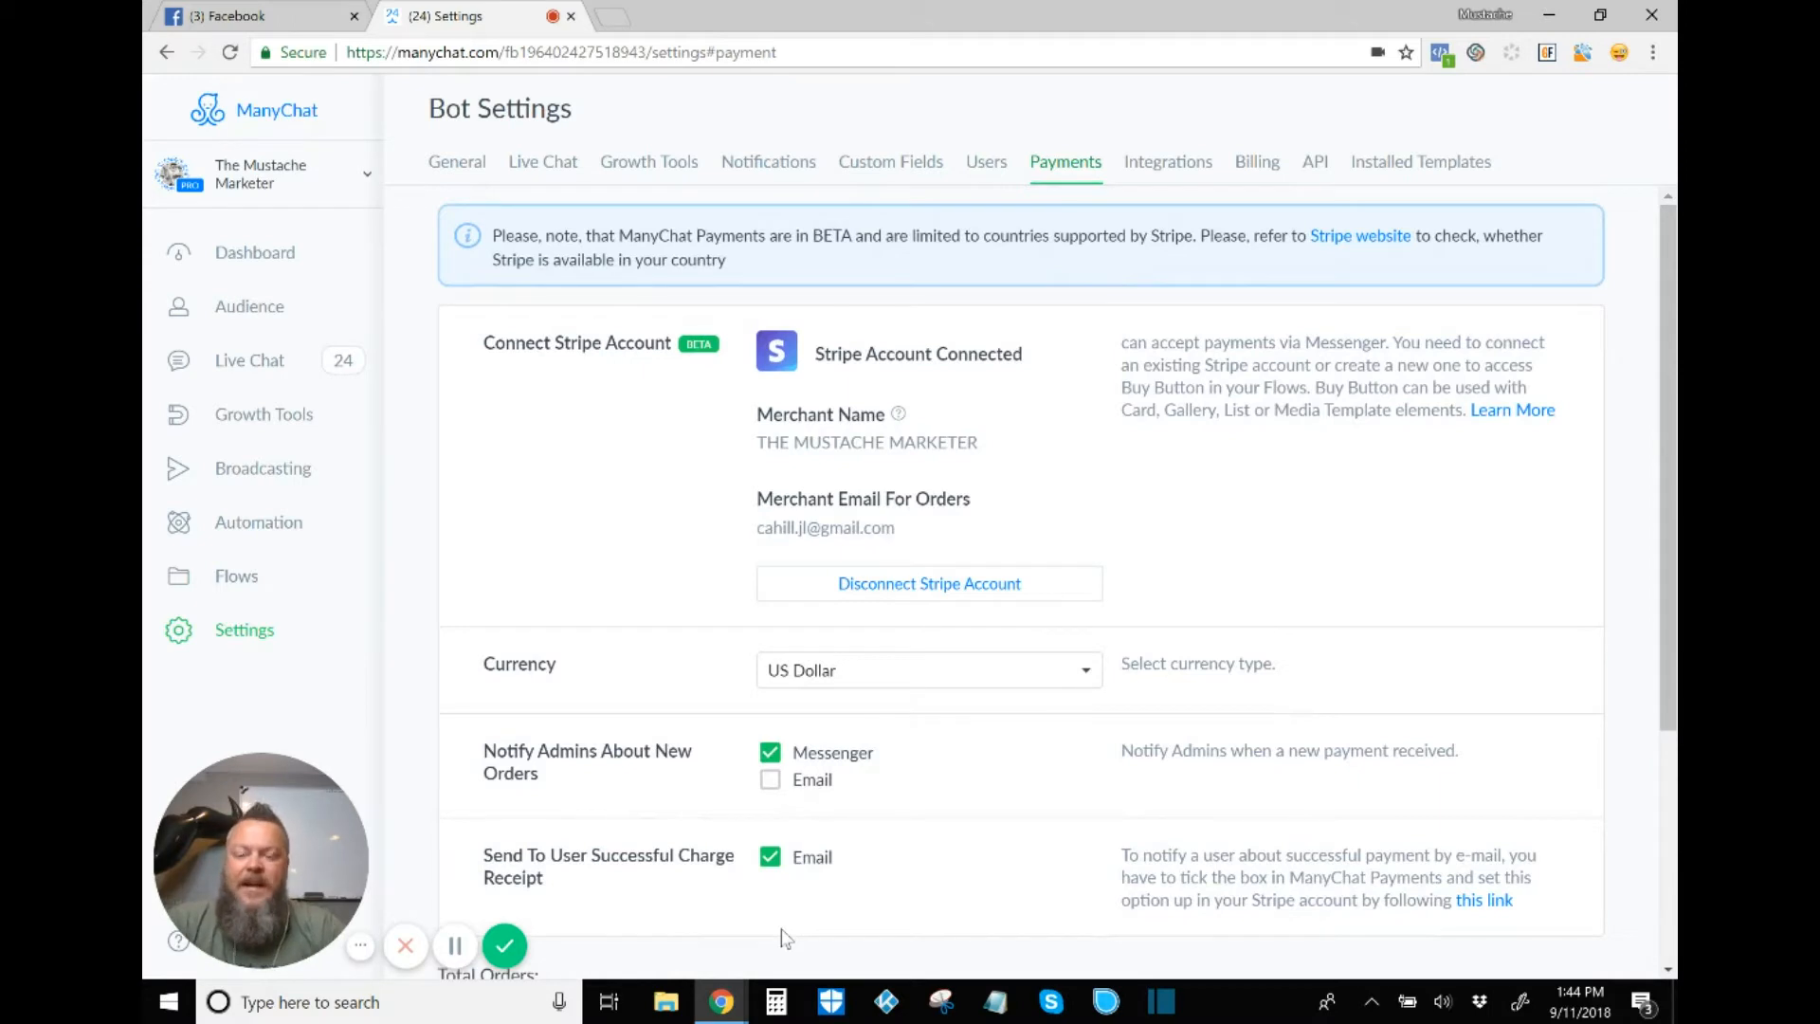
# Step: Add a Messenger Ref URL growth tool named 'Test Product' and edit its opt-in welcome message
pyautogui.click(264, 414)
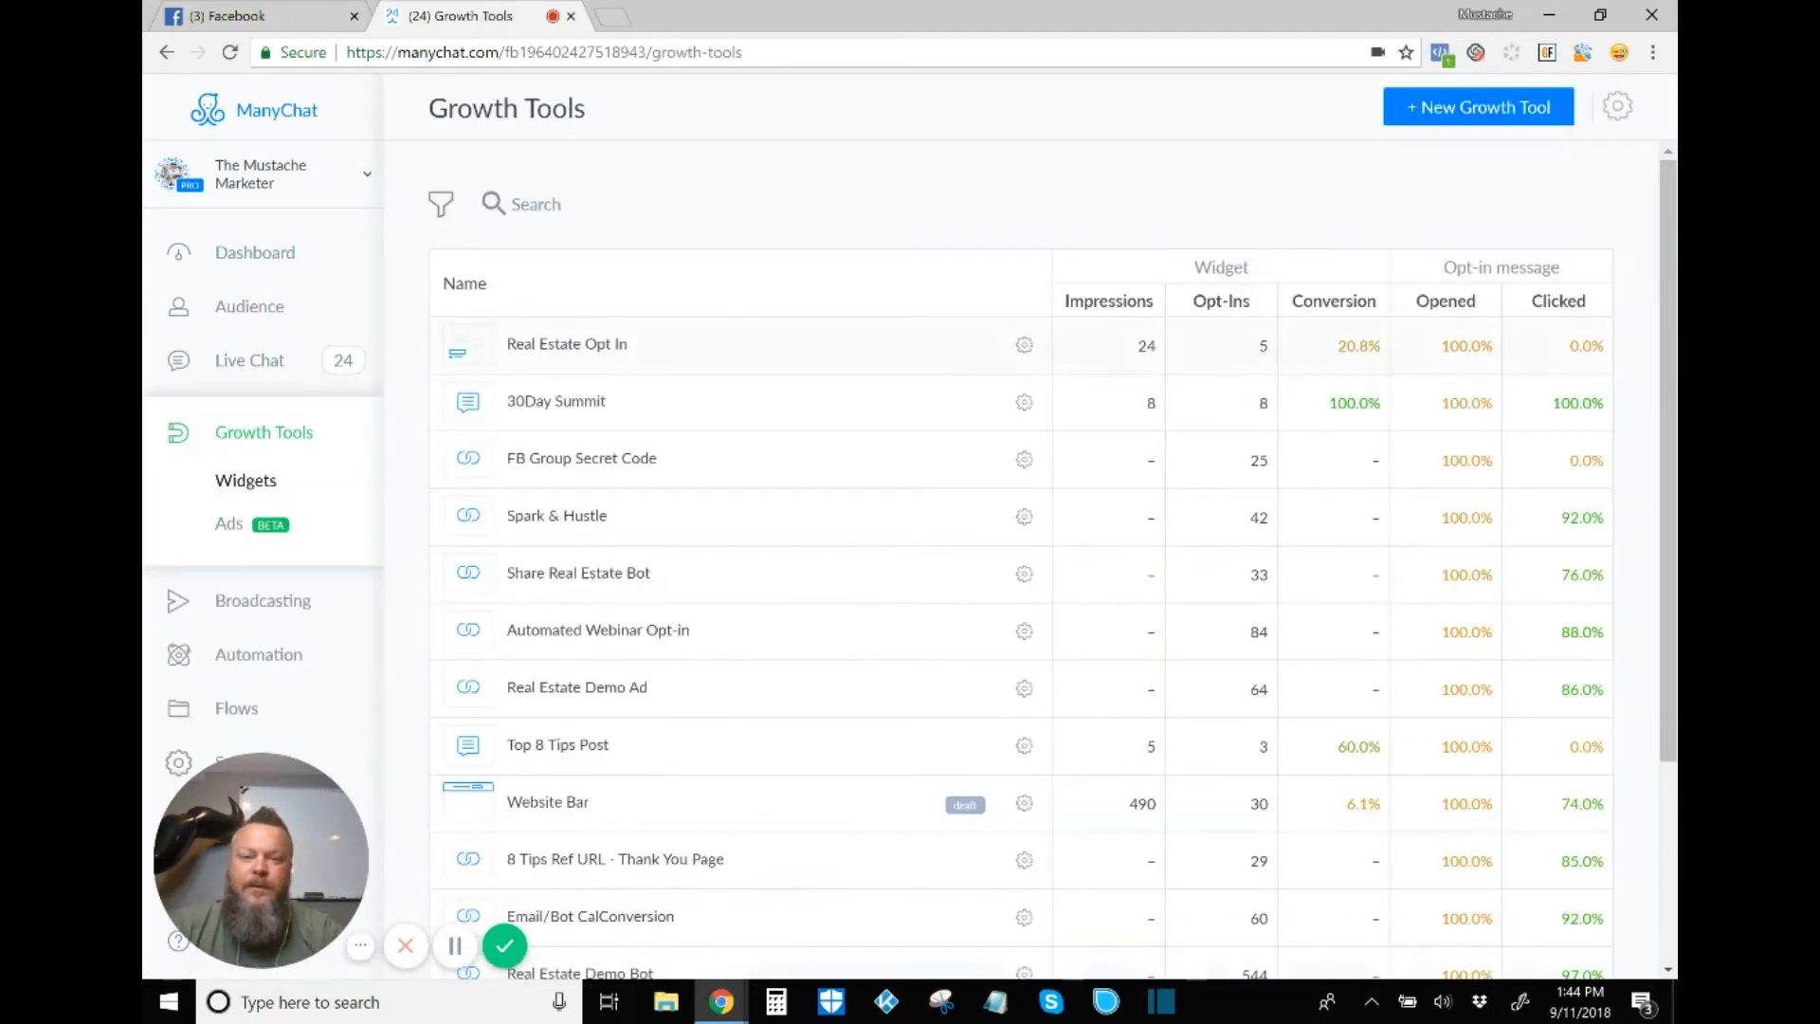
pyautogui.click(1478, 106)
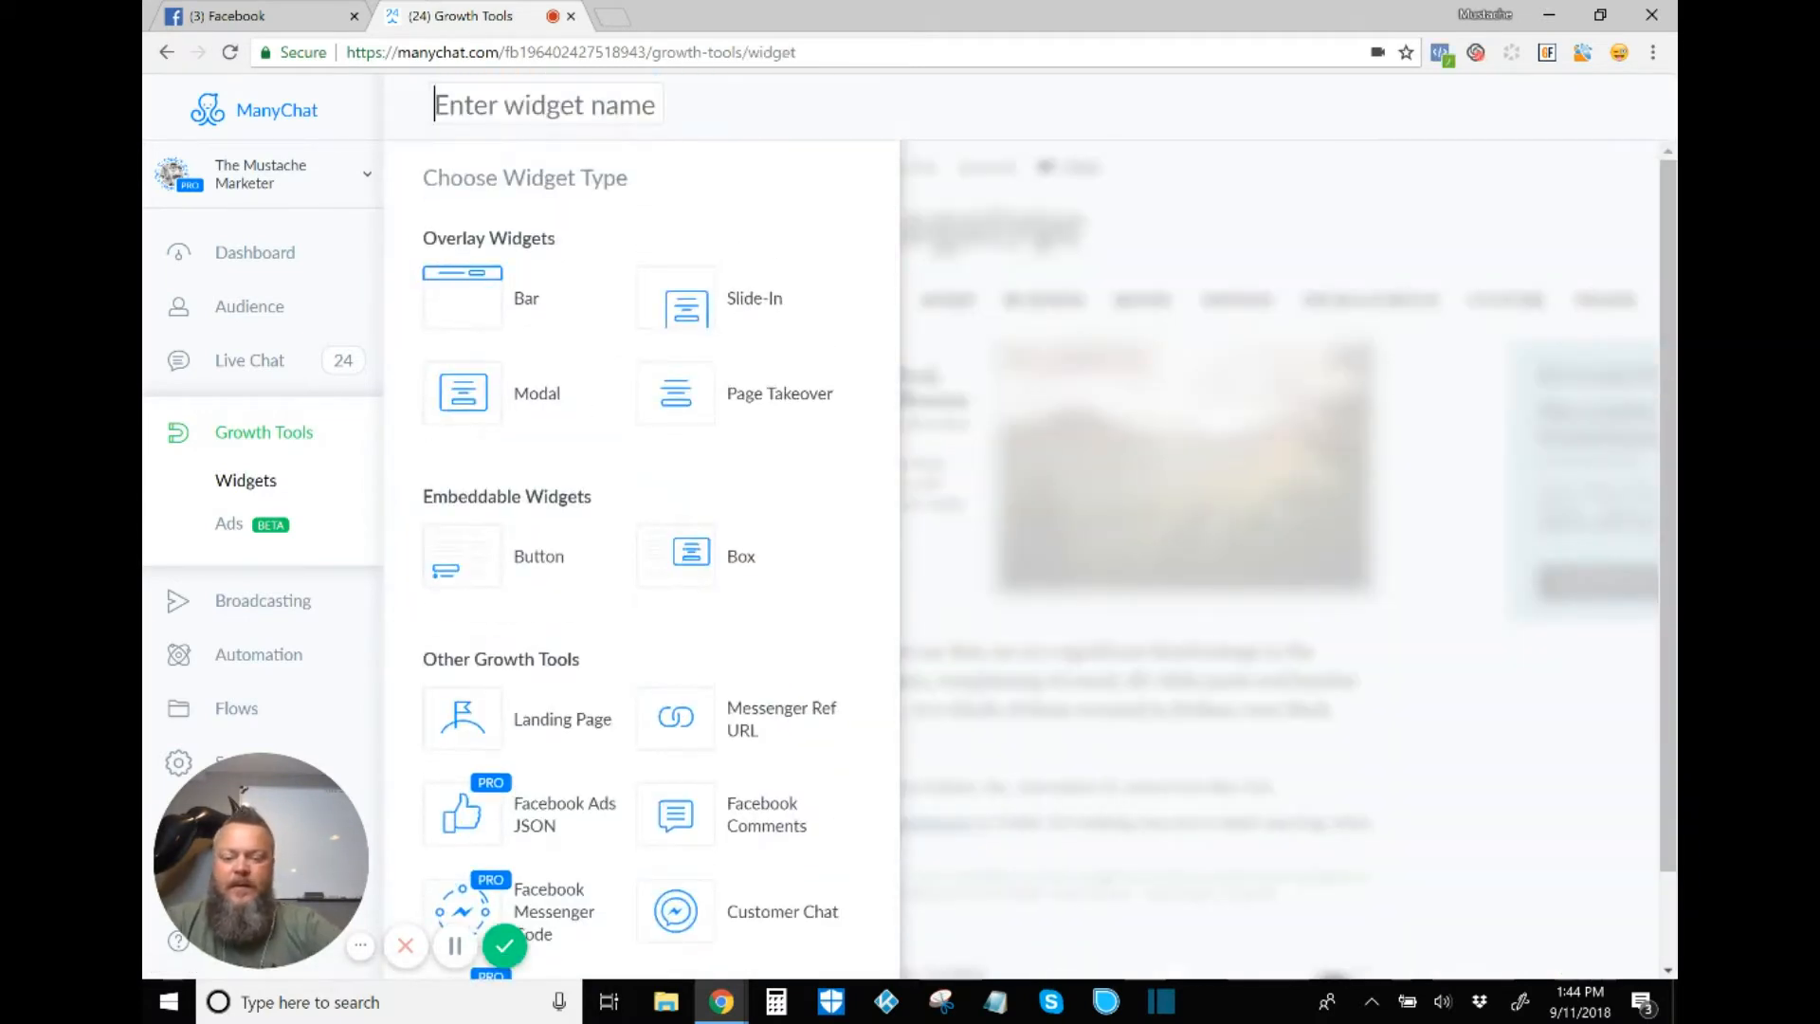
pyautogui.write('Test Pr')
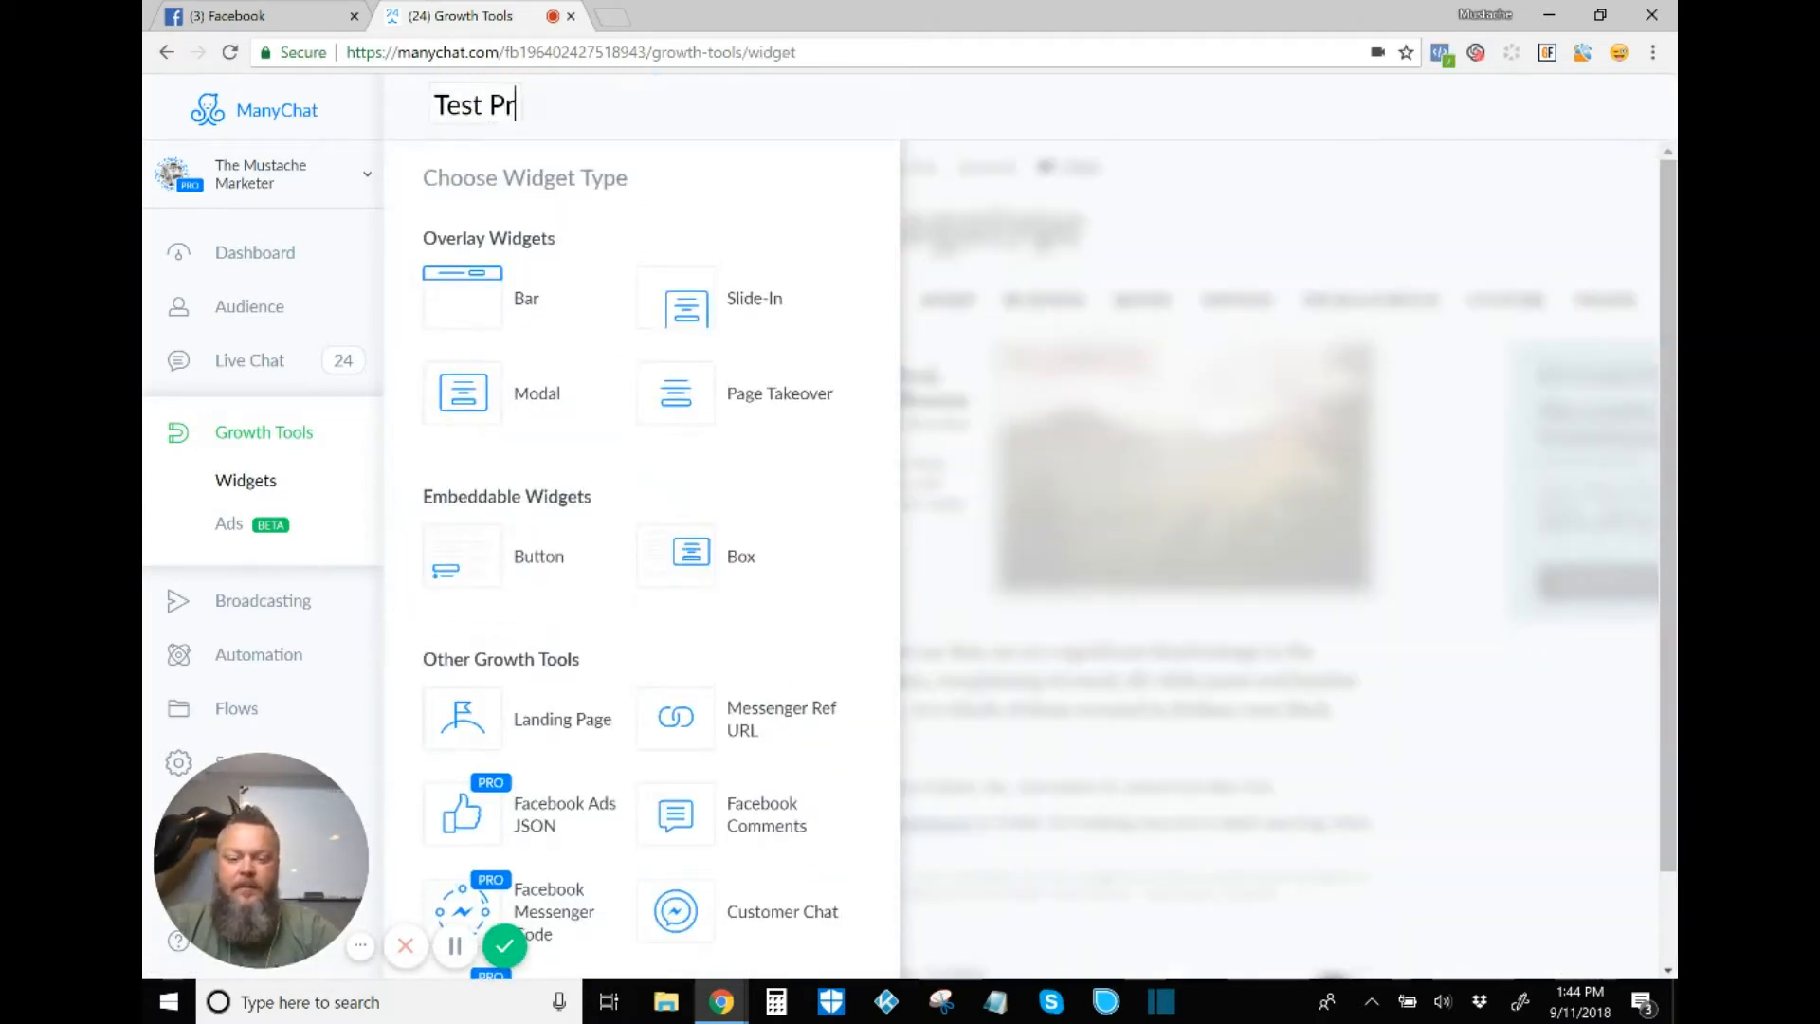
pyautogui.write('oduct')
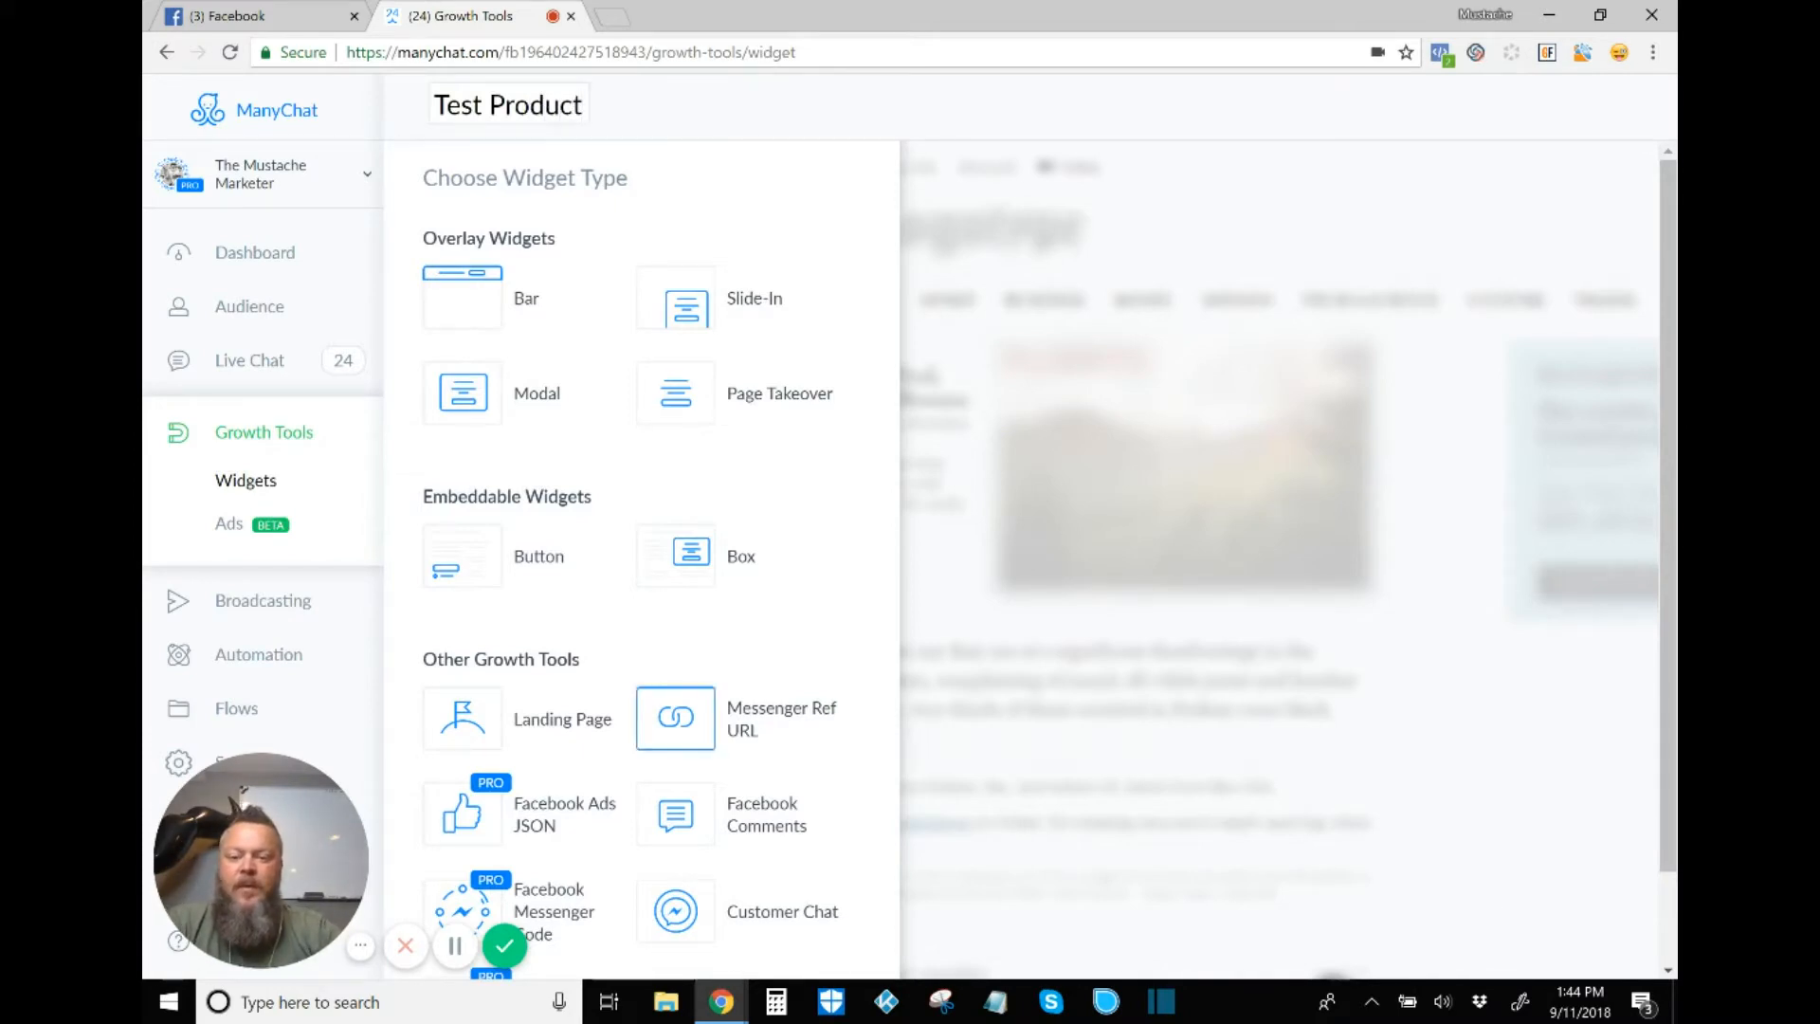
pyautogui.click(677, 718)
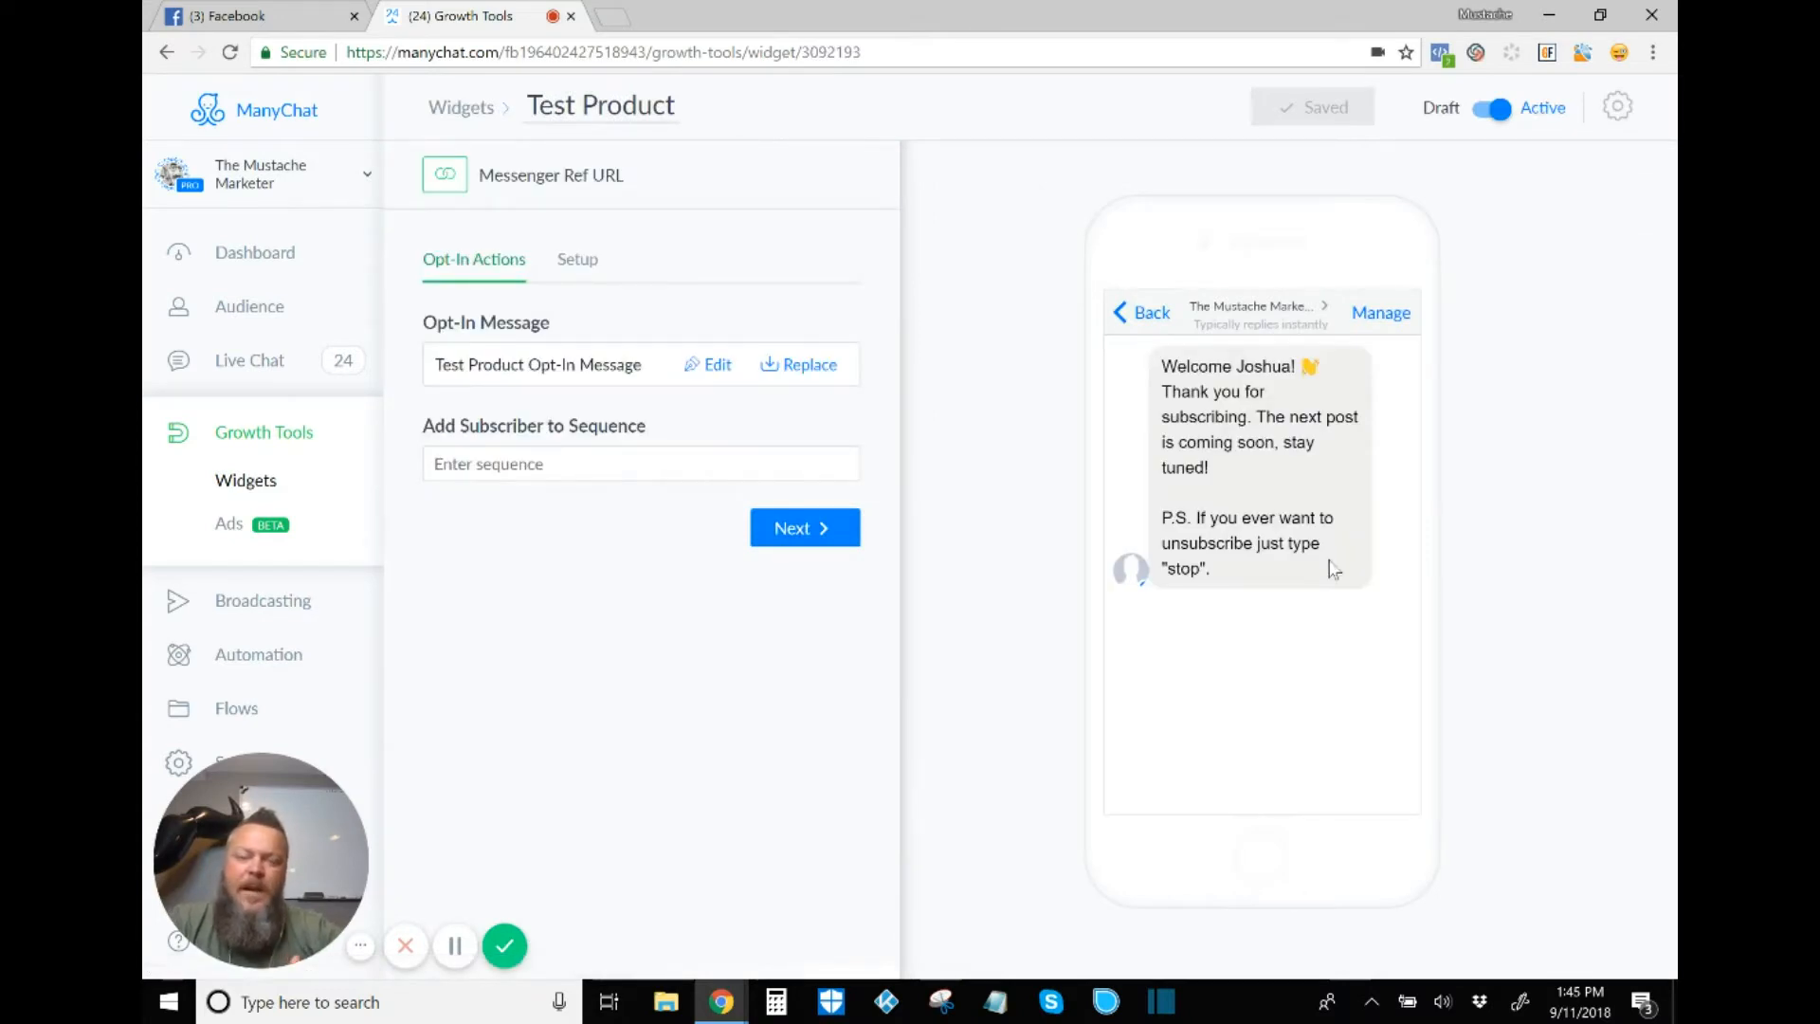
pyautogui.click(1288, 725)
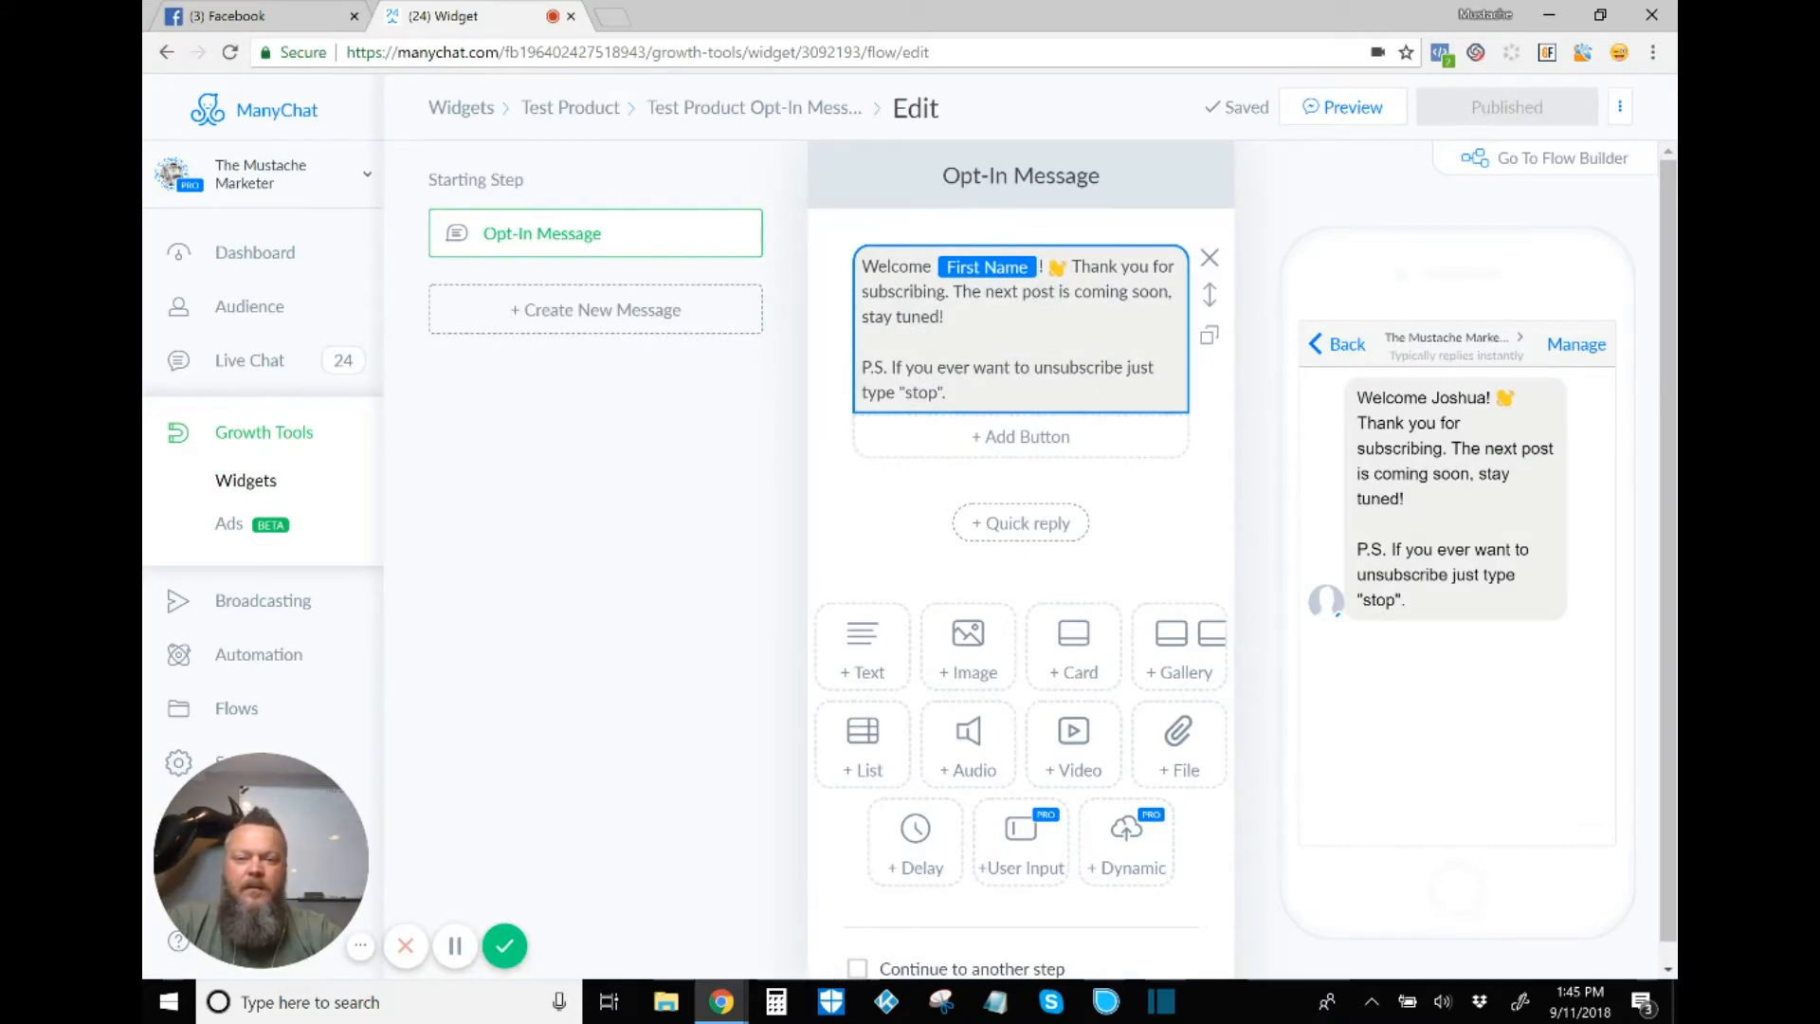
# Step: Replace the welcome text with 'Thanks for checking out our products.' above the P.S. unsubscribe line
pyautogui.click(946, 317)
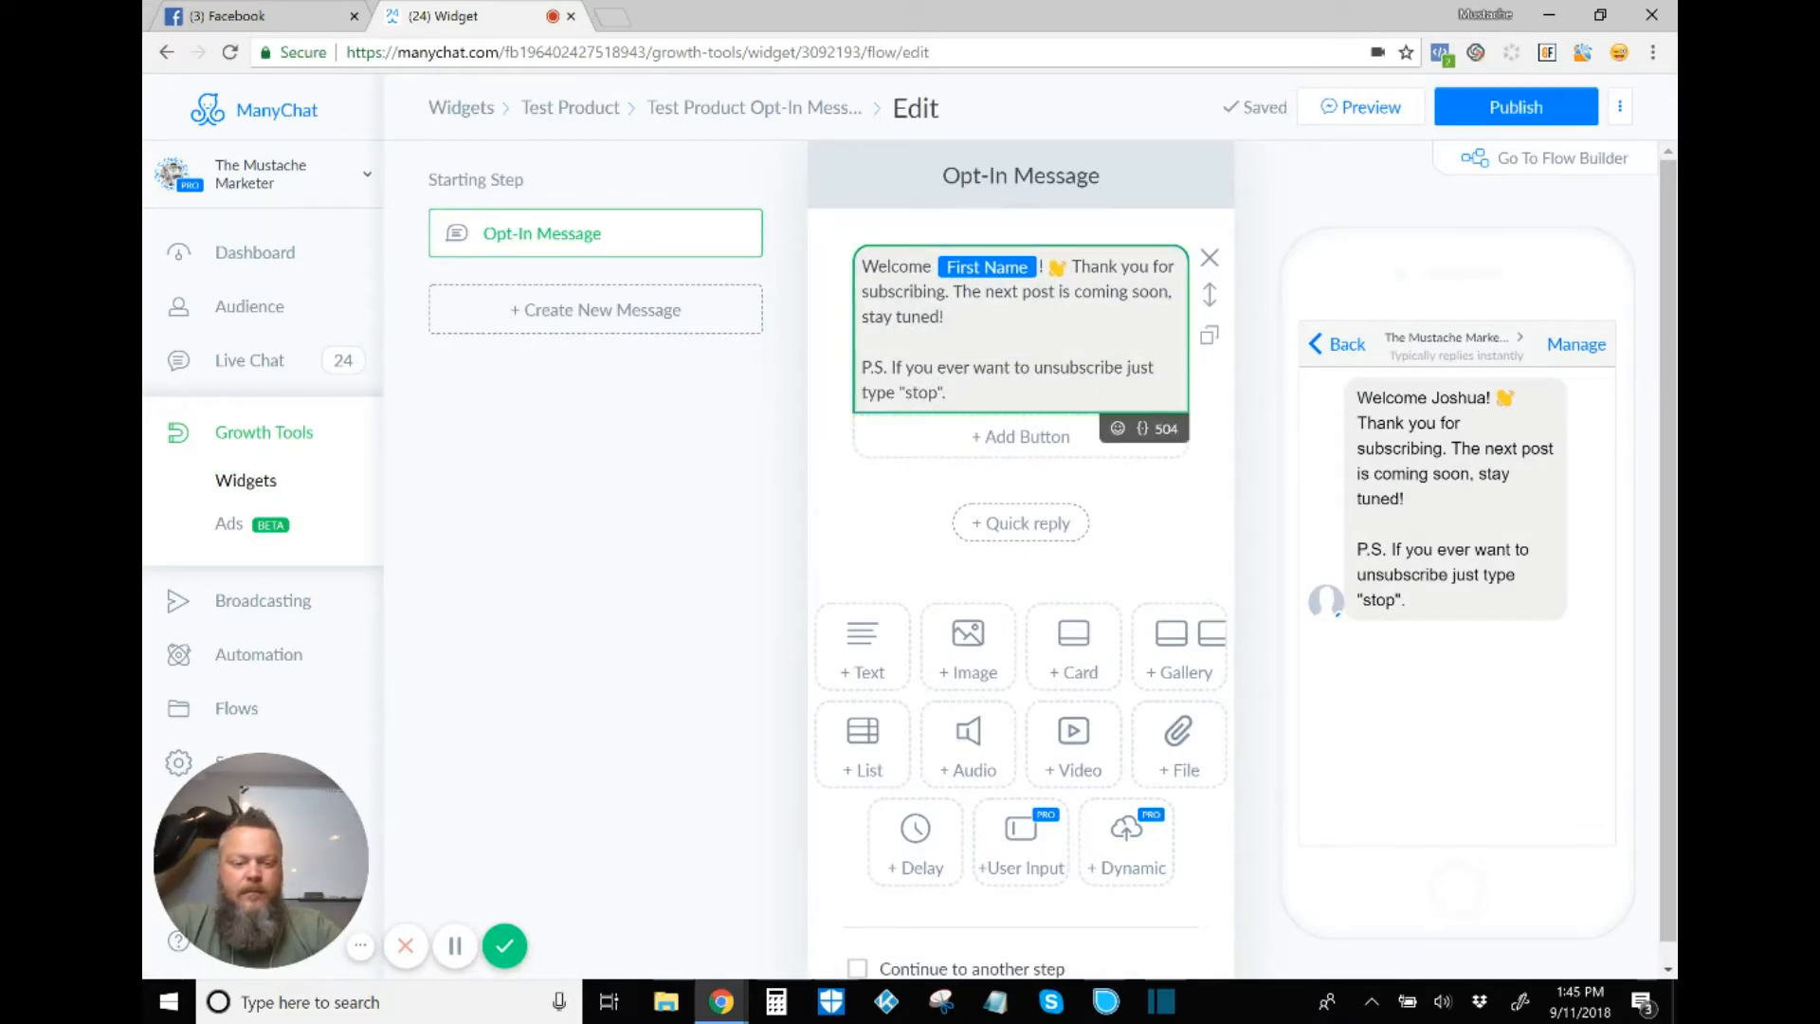
pyautogui.press('BackSpace')
pyautogui.press('BackSpace')
pyautogui.press('BackSpace')
pyautogui.press('BackSpace')
pyautogui.press('BackSpace')
pyautogui.press('BackSpace')
pyautogui.press('BackSpace')
pyautogui.press('BackSpace')
pyautogui.press('BackSpace')
pyautogui.press('BackSpace')
pyautogui.press('BackSpace')
pyautogui.press('BackSpace')
pyautogui.press('BackSpace')
pyautogui.press('BackSpace')
pyautogui.press('BackSpace')
pyautogui.press('BackSpace')
pyautogui.press('BackSpace')
pyautogui.press('BackSpace')
pyautogui.press('BackSpace')
pyautogui.press('BackSpace')
pyautogui.press('BackSpace')
pyautogui.press('BackSpace')
pyautogui.press('BackSpace')
pyautogui.press('BackSpace')
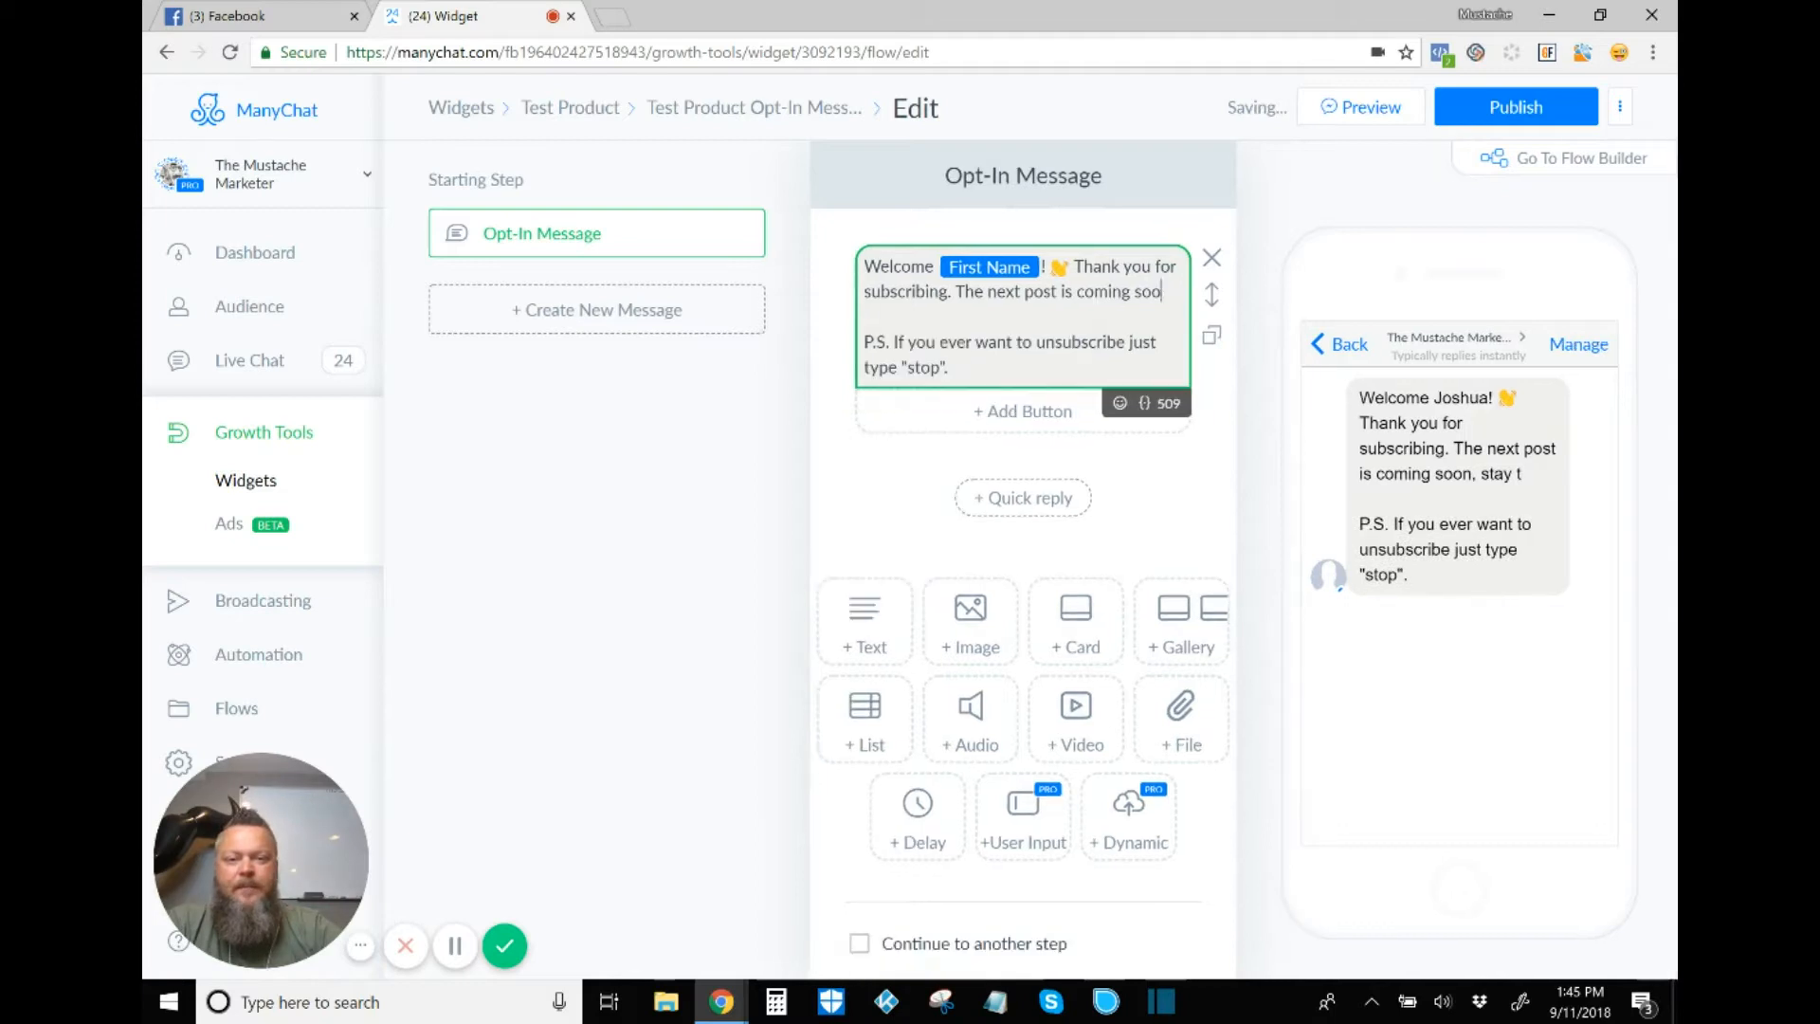
pyautogui.press('BackSpace')
pyautogui.press('BackSpace')
pyautogui.press('BackSpace')
pyautogui.press('BackSpace')
pyautogui.press('BackSpace')
pyautogui.press('BackSpace')
pyautogui.press('BackSpace')
pyautogui.press('BackSpace')
pyautogui.press('BackSpace')
pyautogui.press('BackSpace')
pyautogui.press('BackSpace')
pyautogui.press('BackSpace')
pyautogui.press('BackSpace')
pyautogui.press('BackSpace')
pyautogui.press('BackSpace')
pyautogui.press('BackSpace')
pyautogui.press('BackSpace')
pyautogui.press('BackSpace')
pyautogui.press('BackSpace')
pyautogui.press('BackSpace')
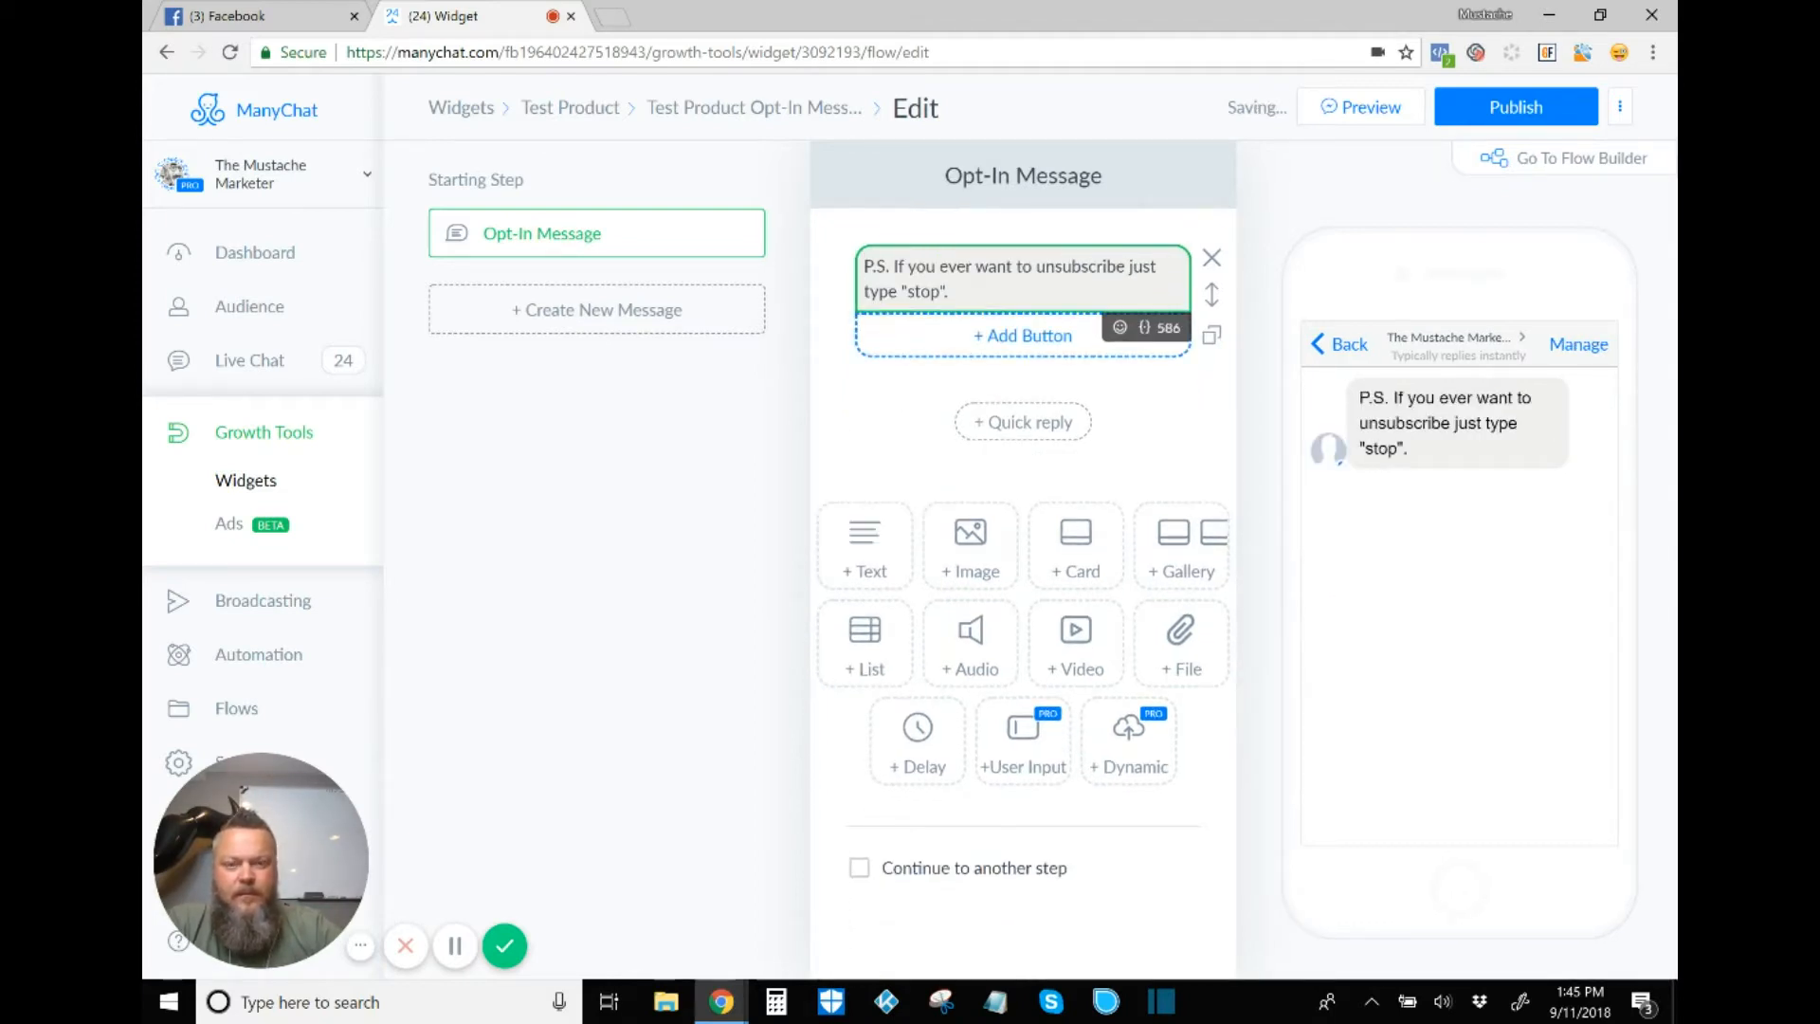
pyautogui.press('Return')
pyautogui.press('Up')
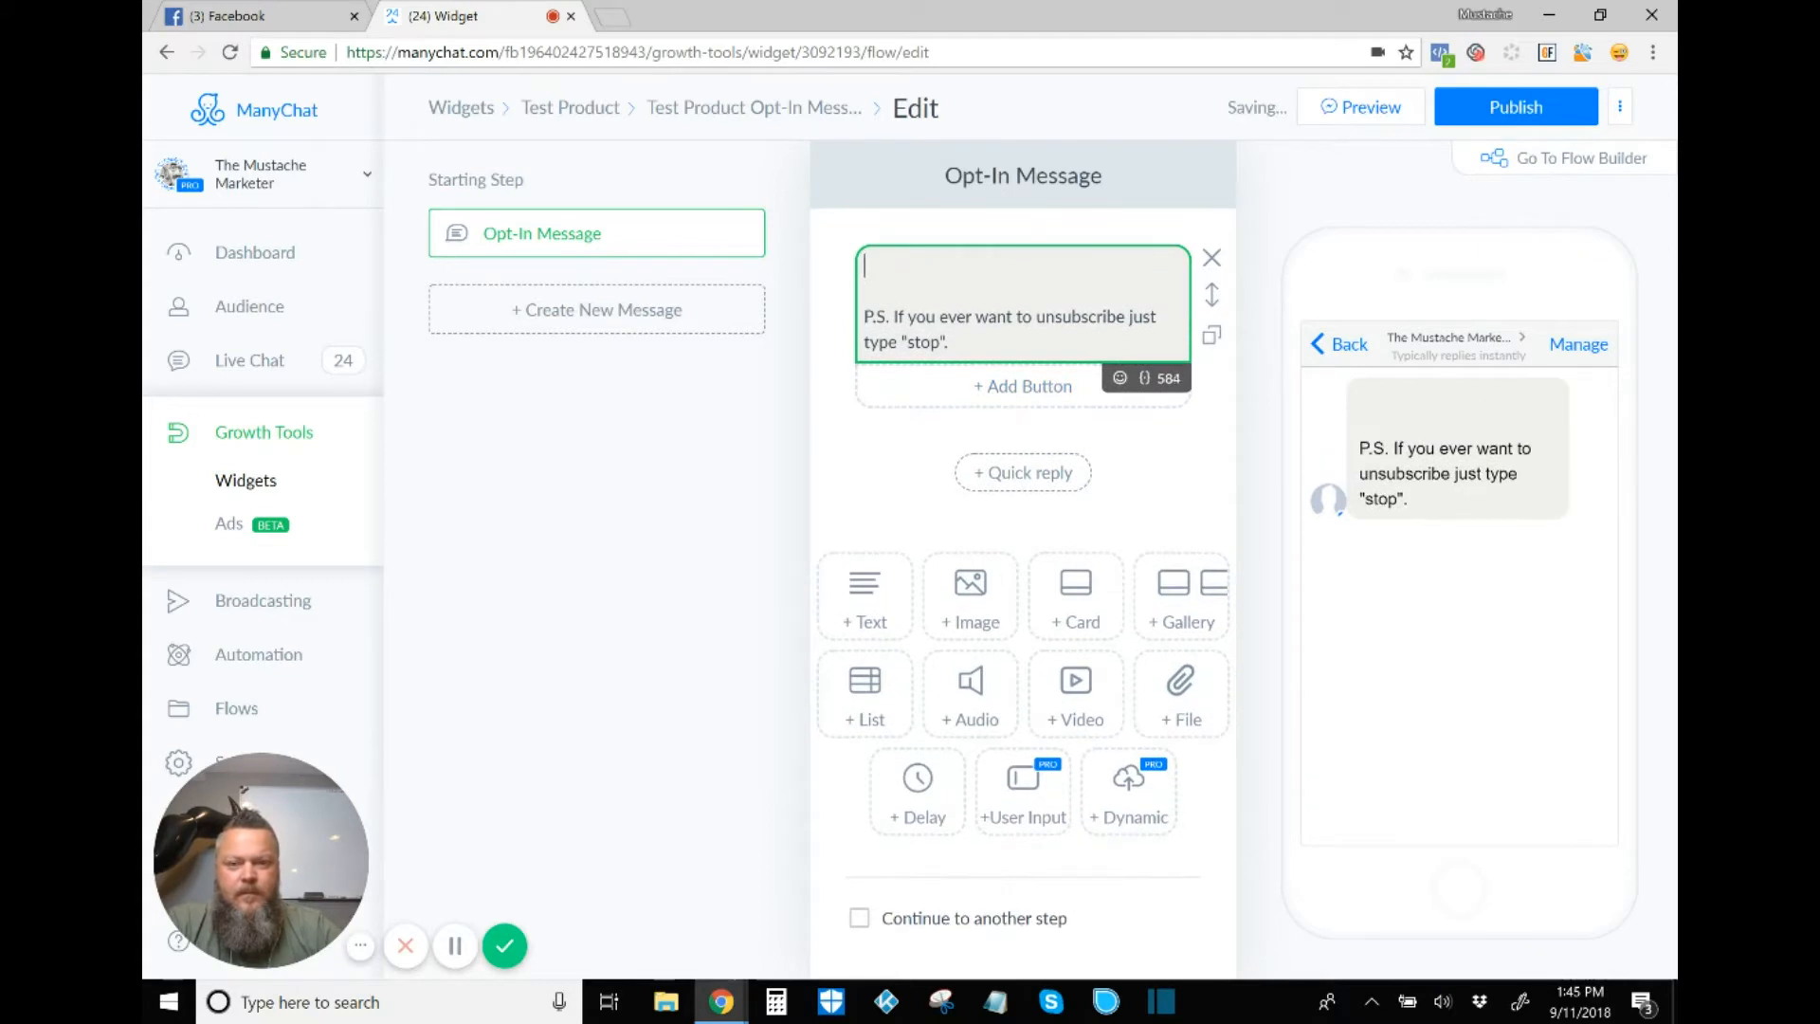
pyautogui.write('Thank')
pyautogui.press('BackSpace')
pyautogui.press('BackSpace')
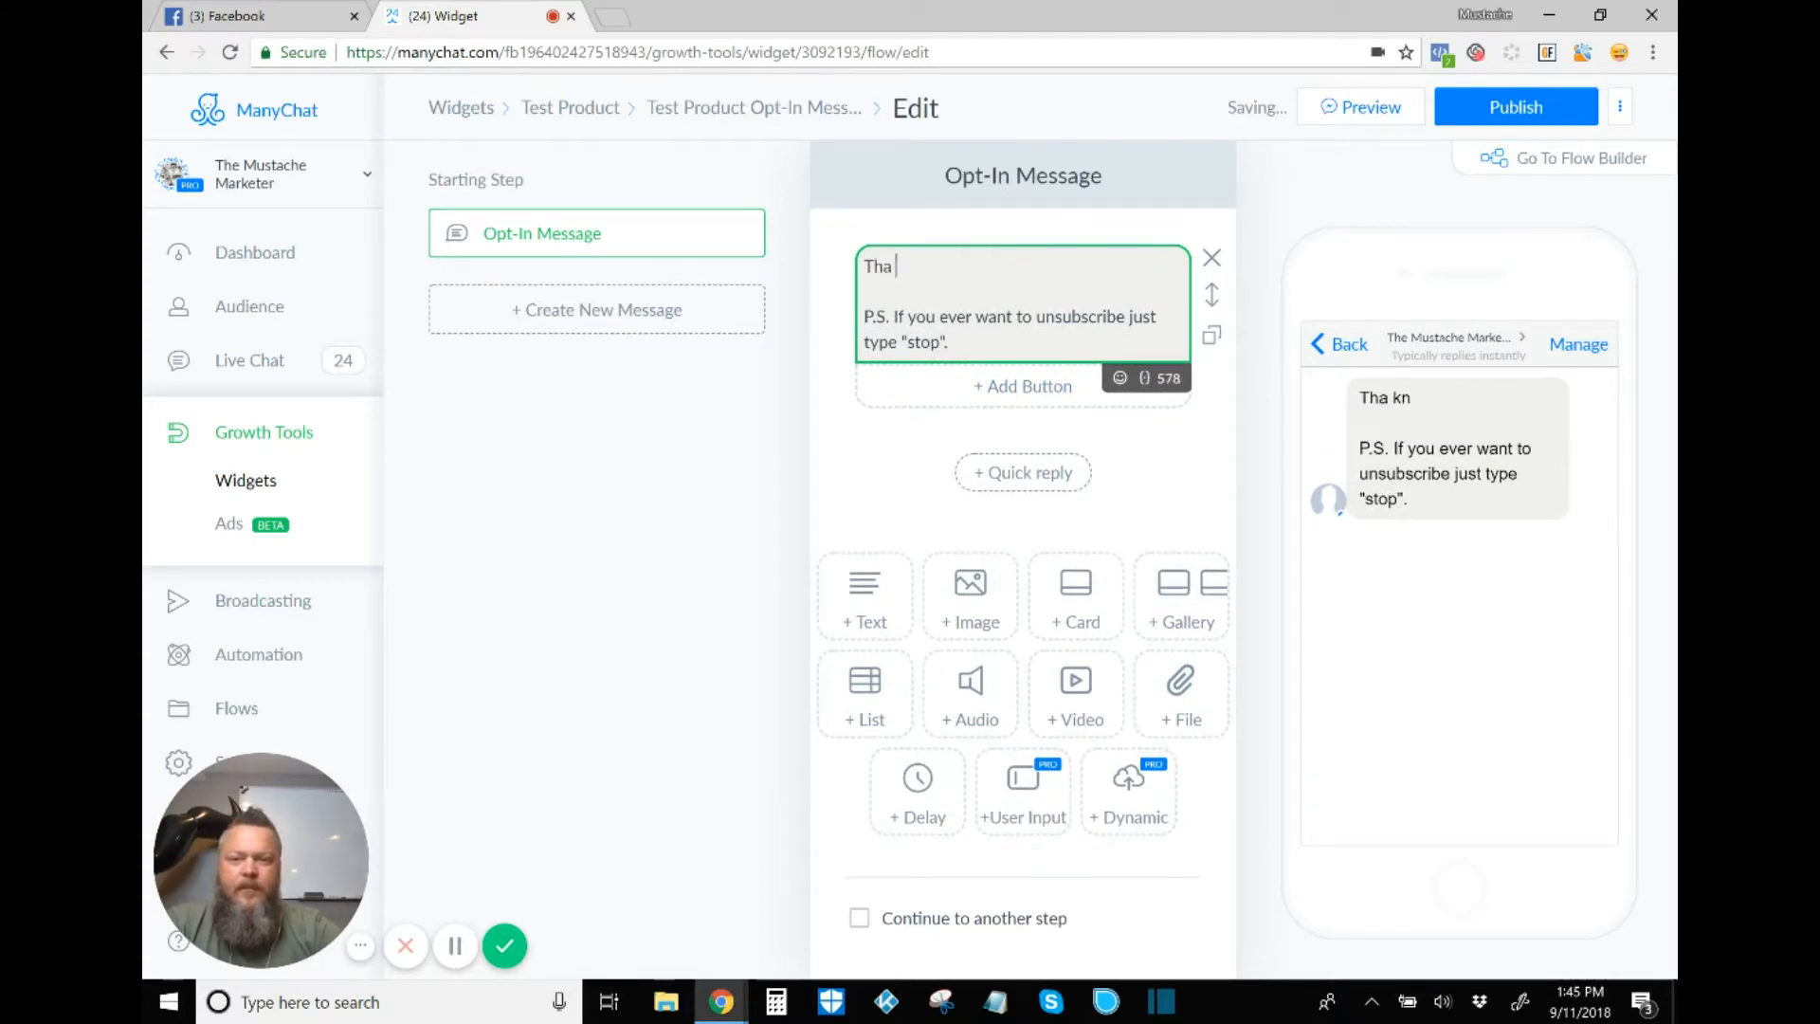
pyautogui.write('nks for ')
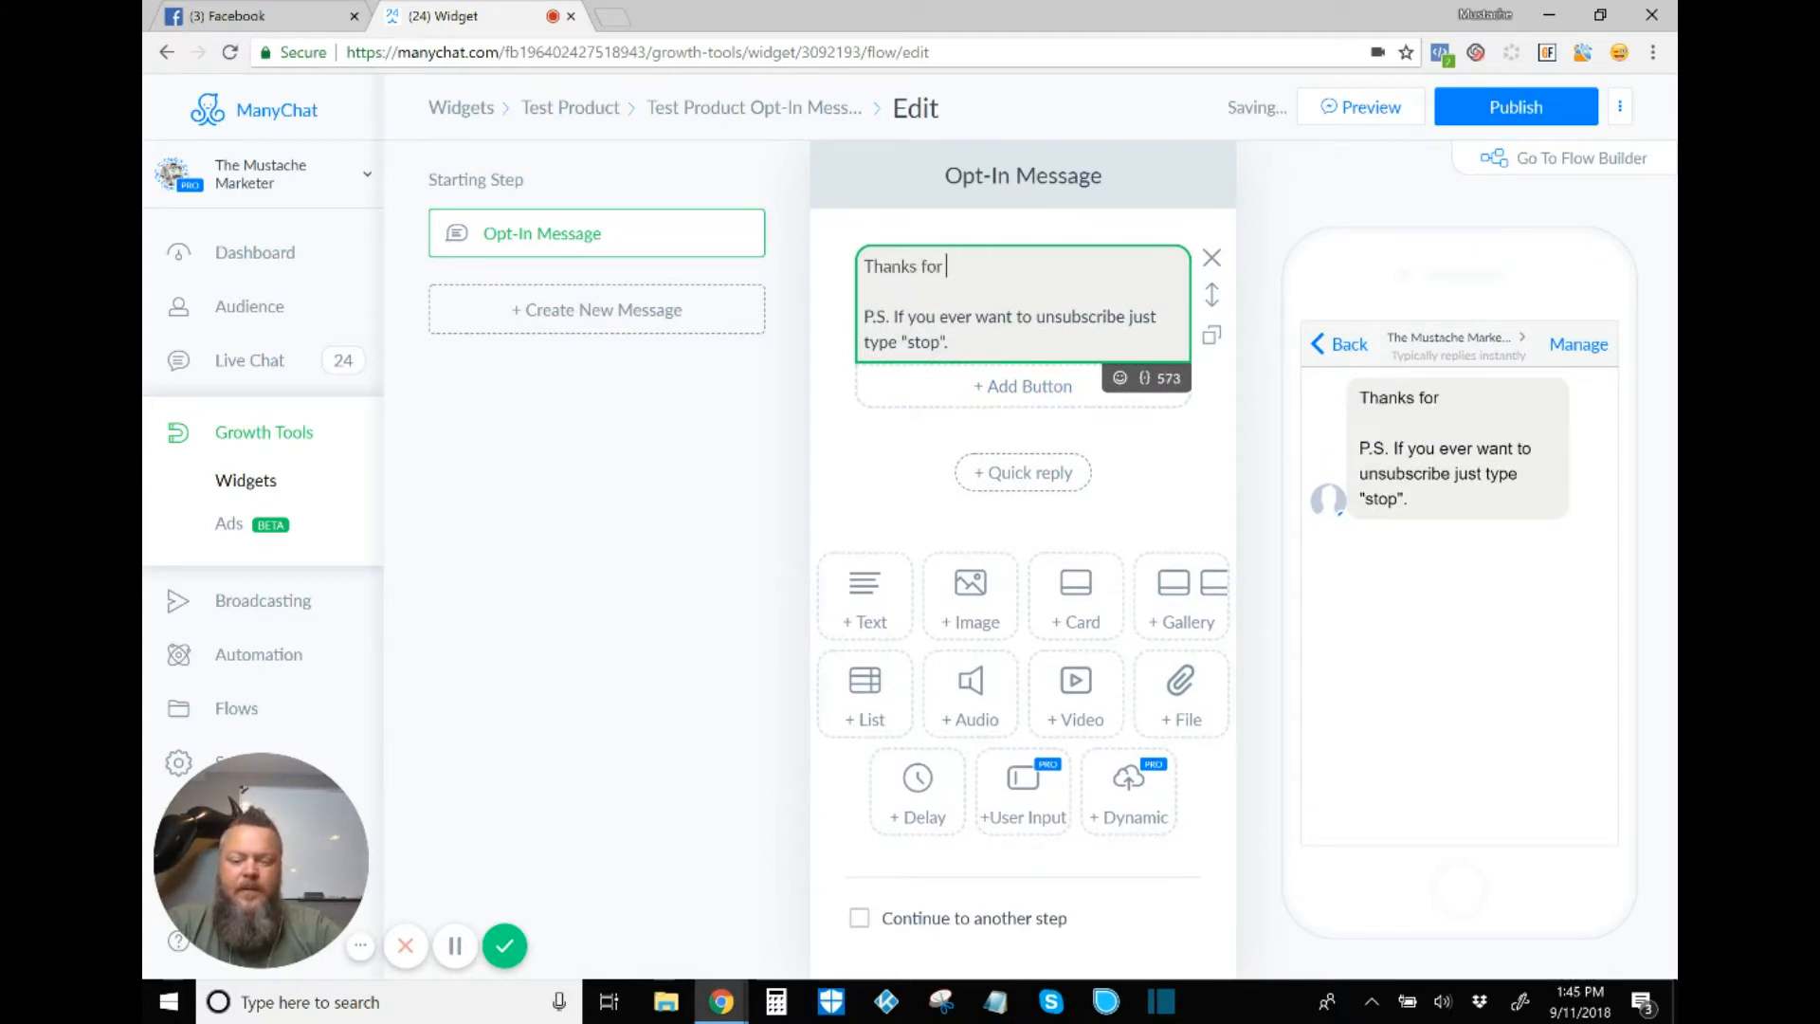
pyautogui.write('ch')
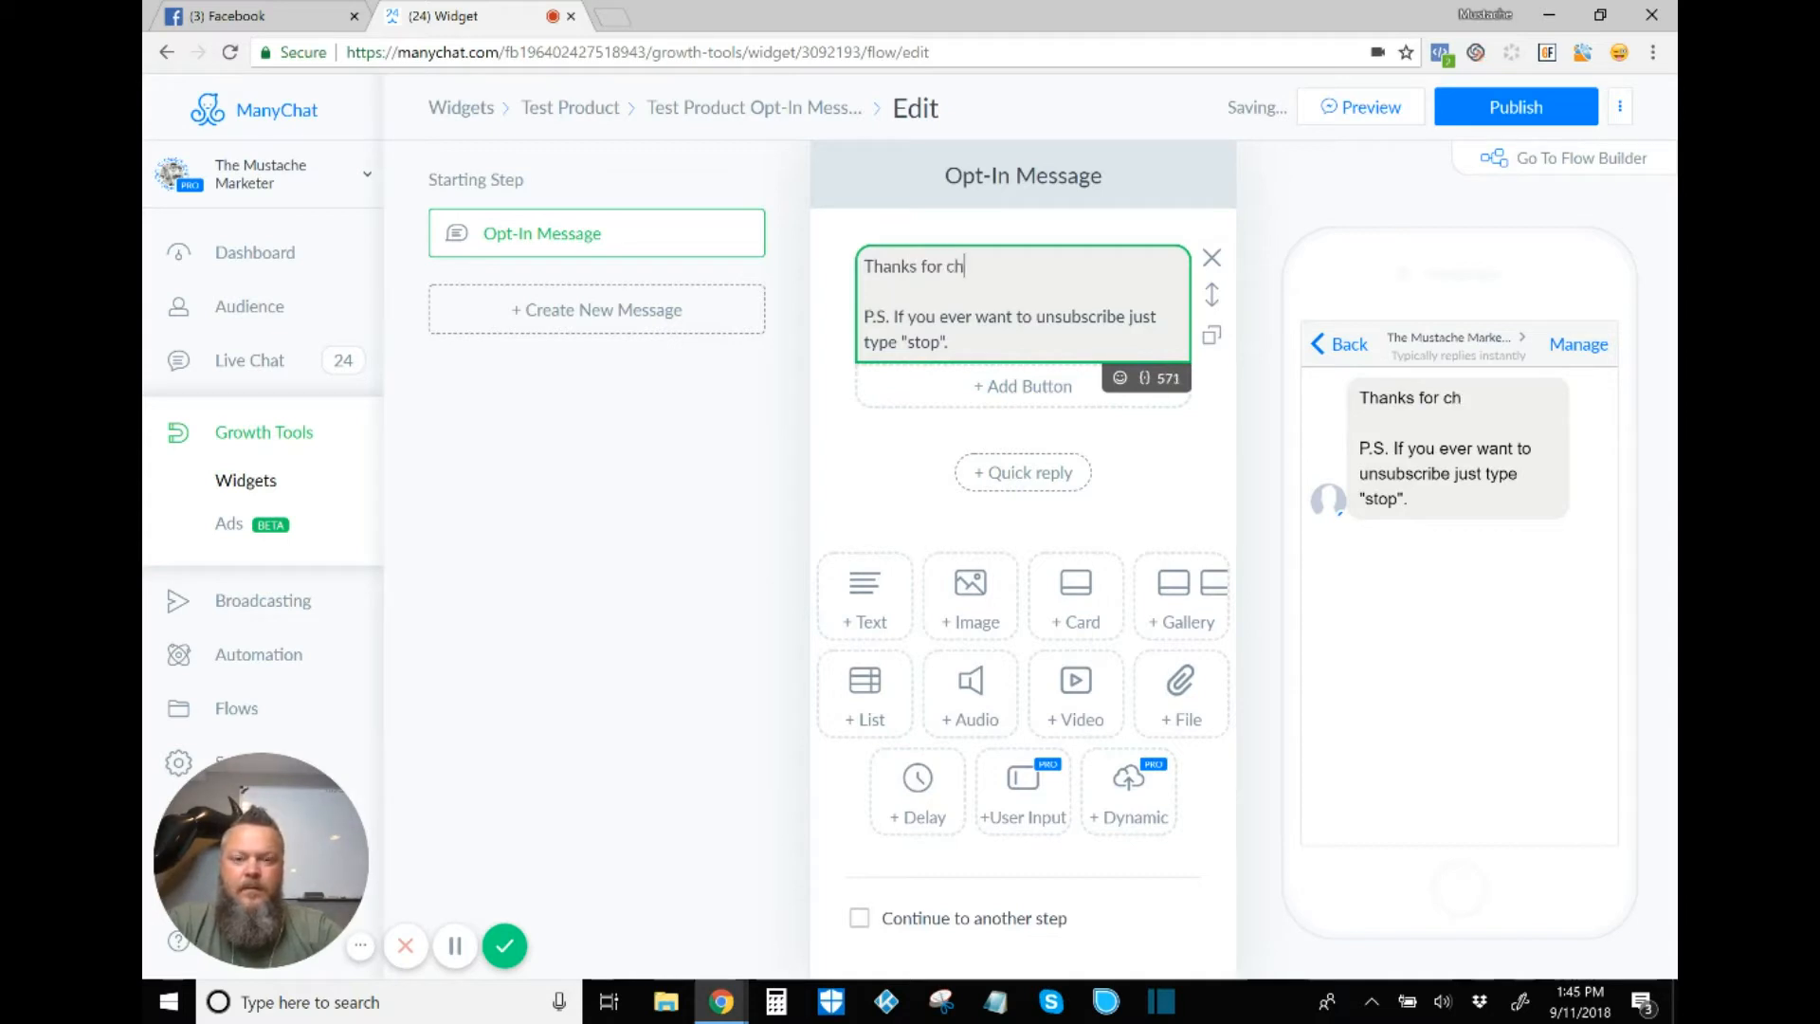
pyautogui.write('ecking o')
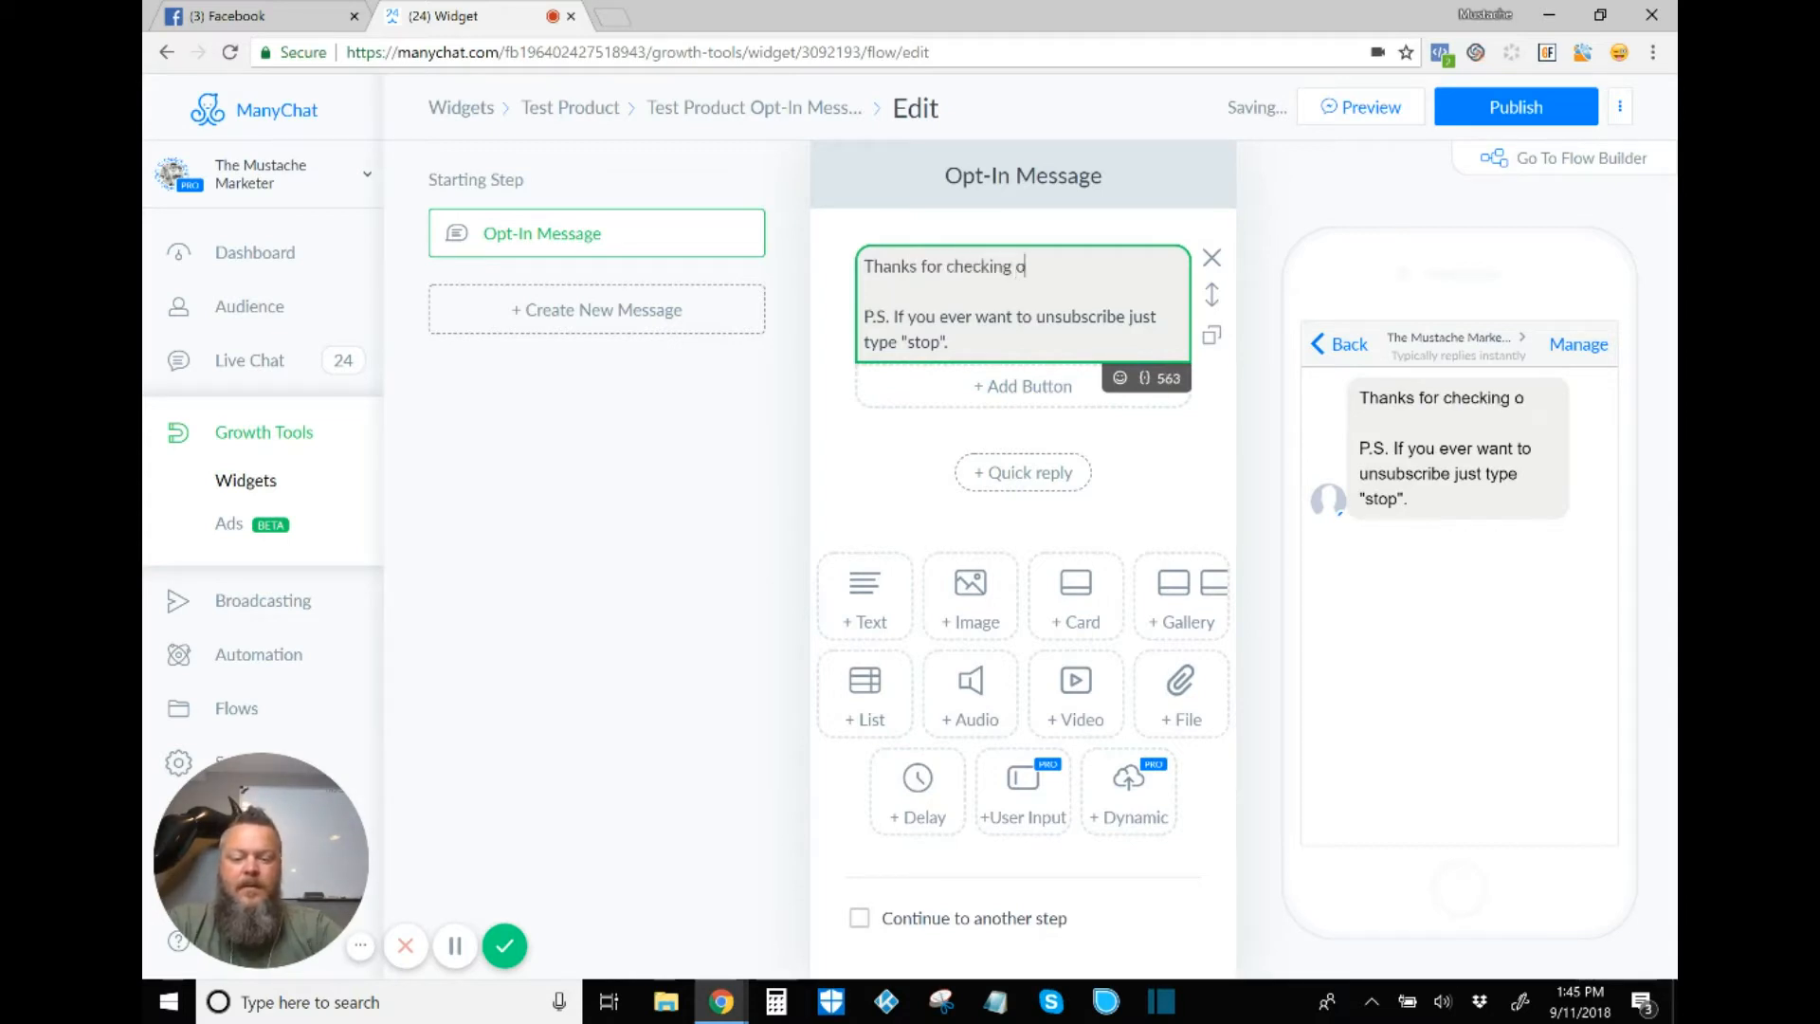
pyautogui.write('ut o')
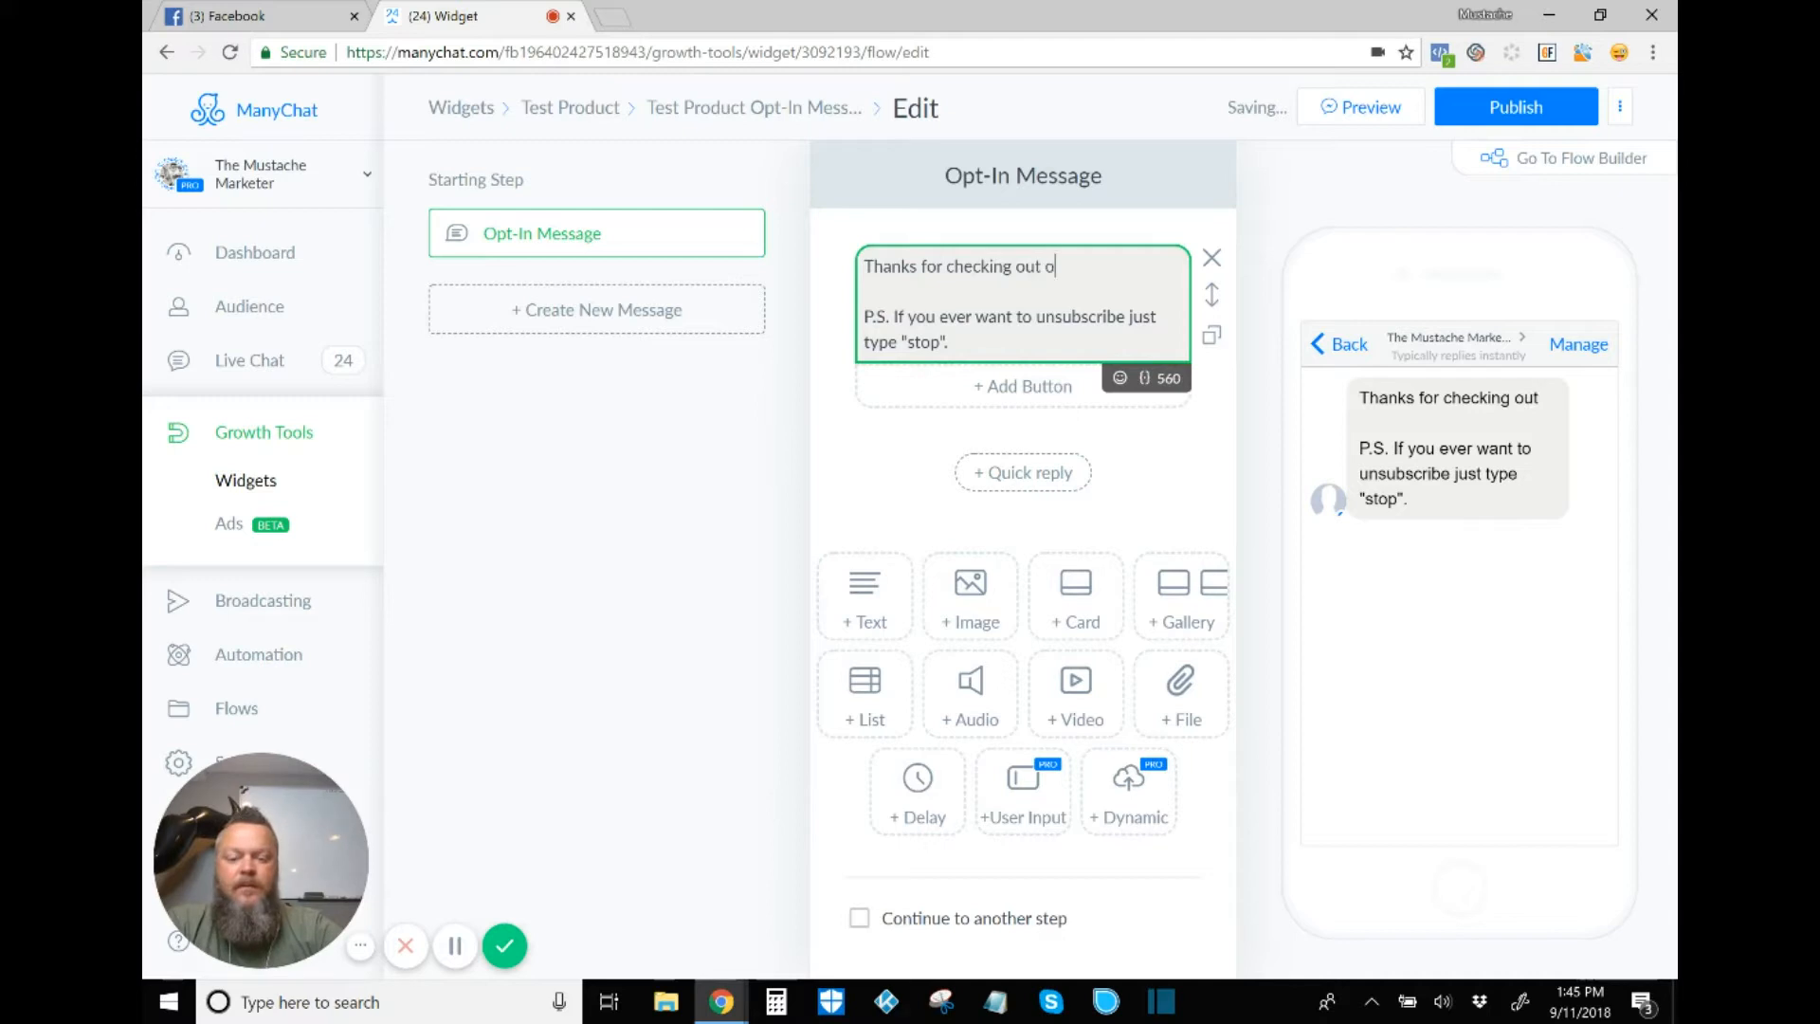
pyautogui.write('ur products')
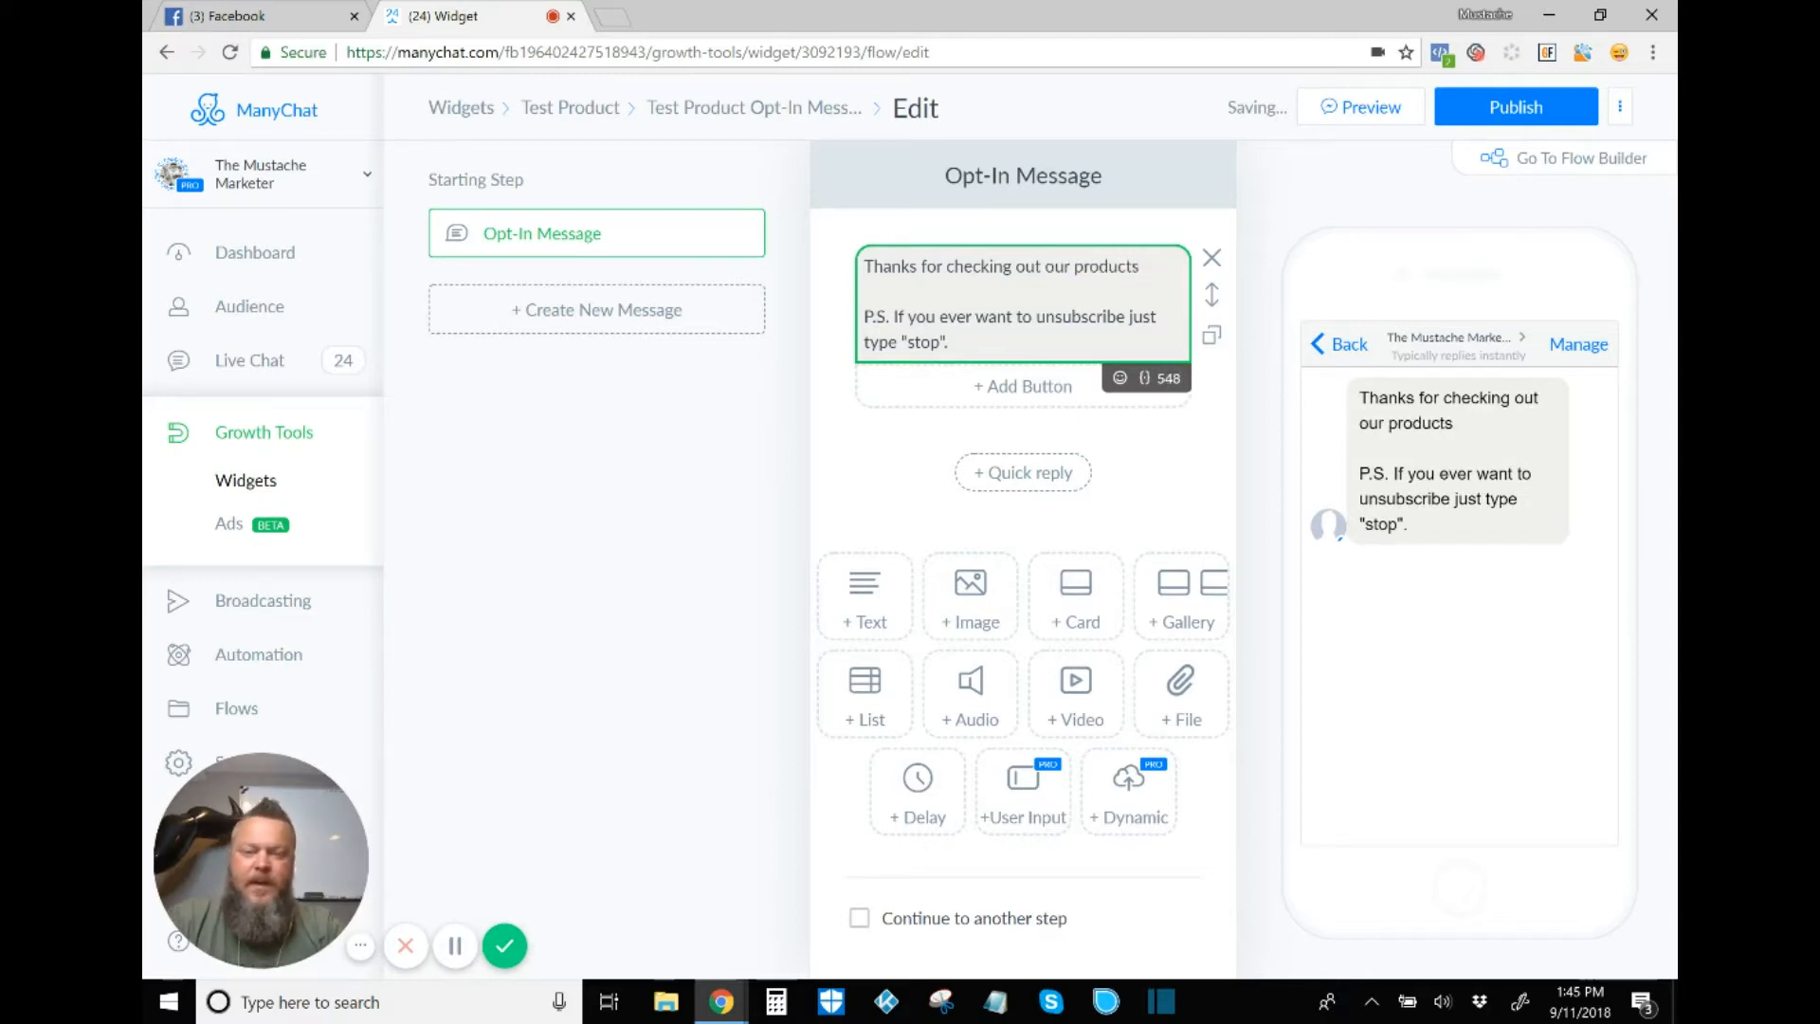
pyautogui.write('.')
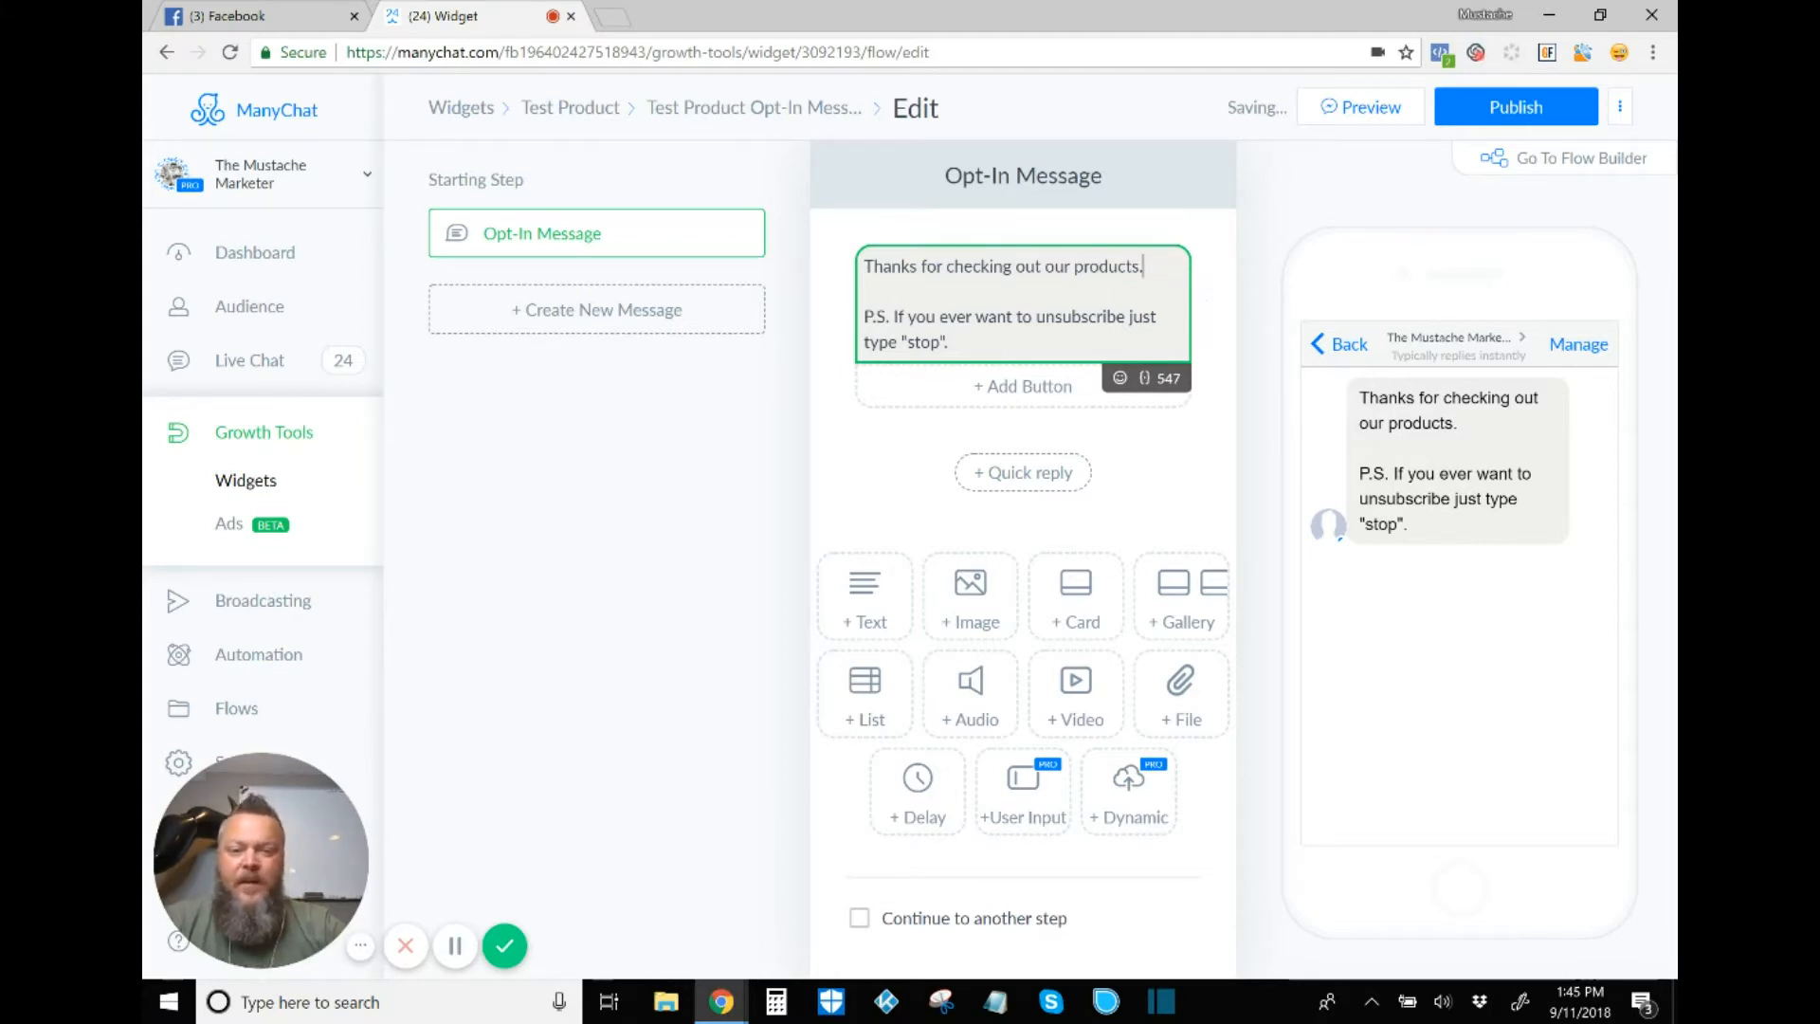
pyautogui.click(1128, 434)
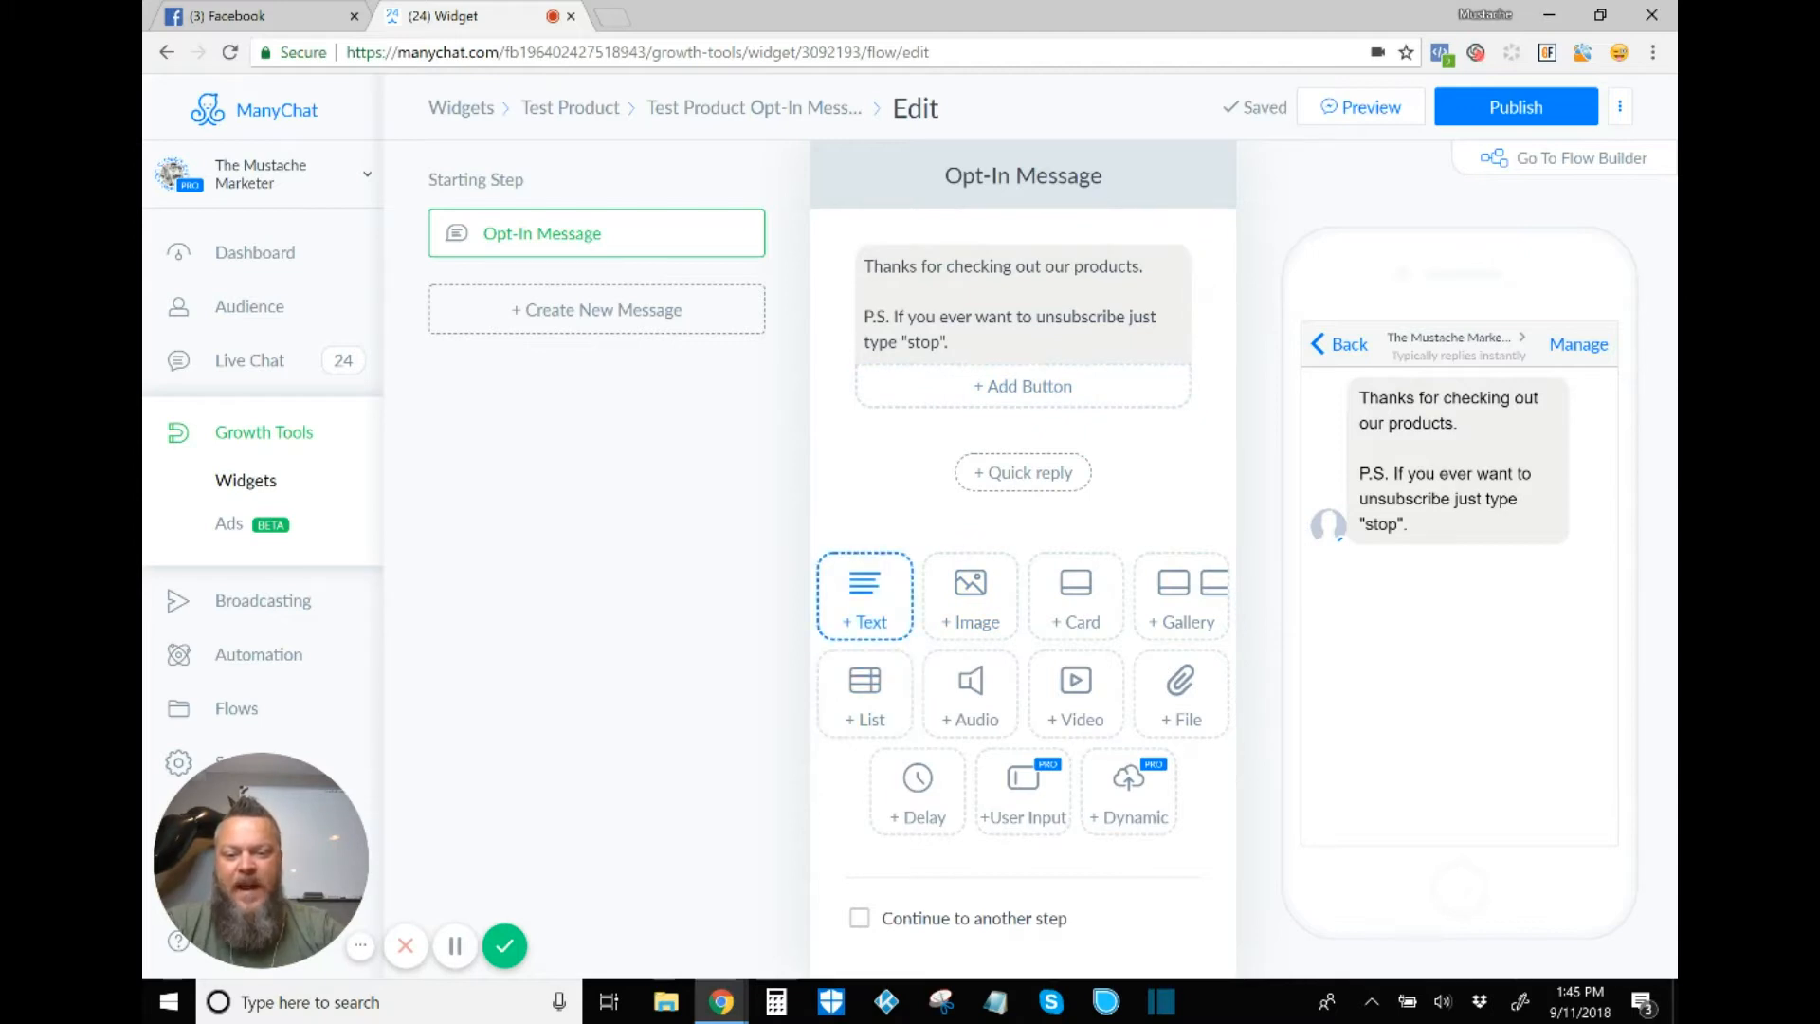
pyautogui.click(1023, 385)
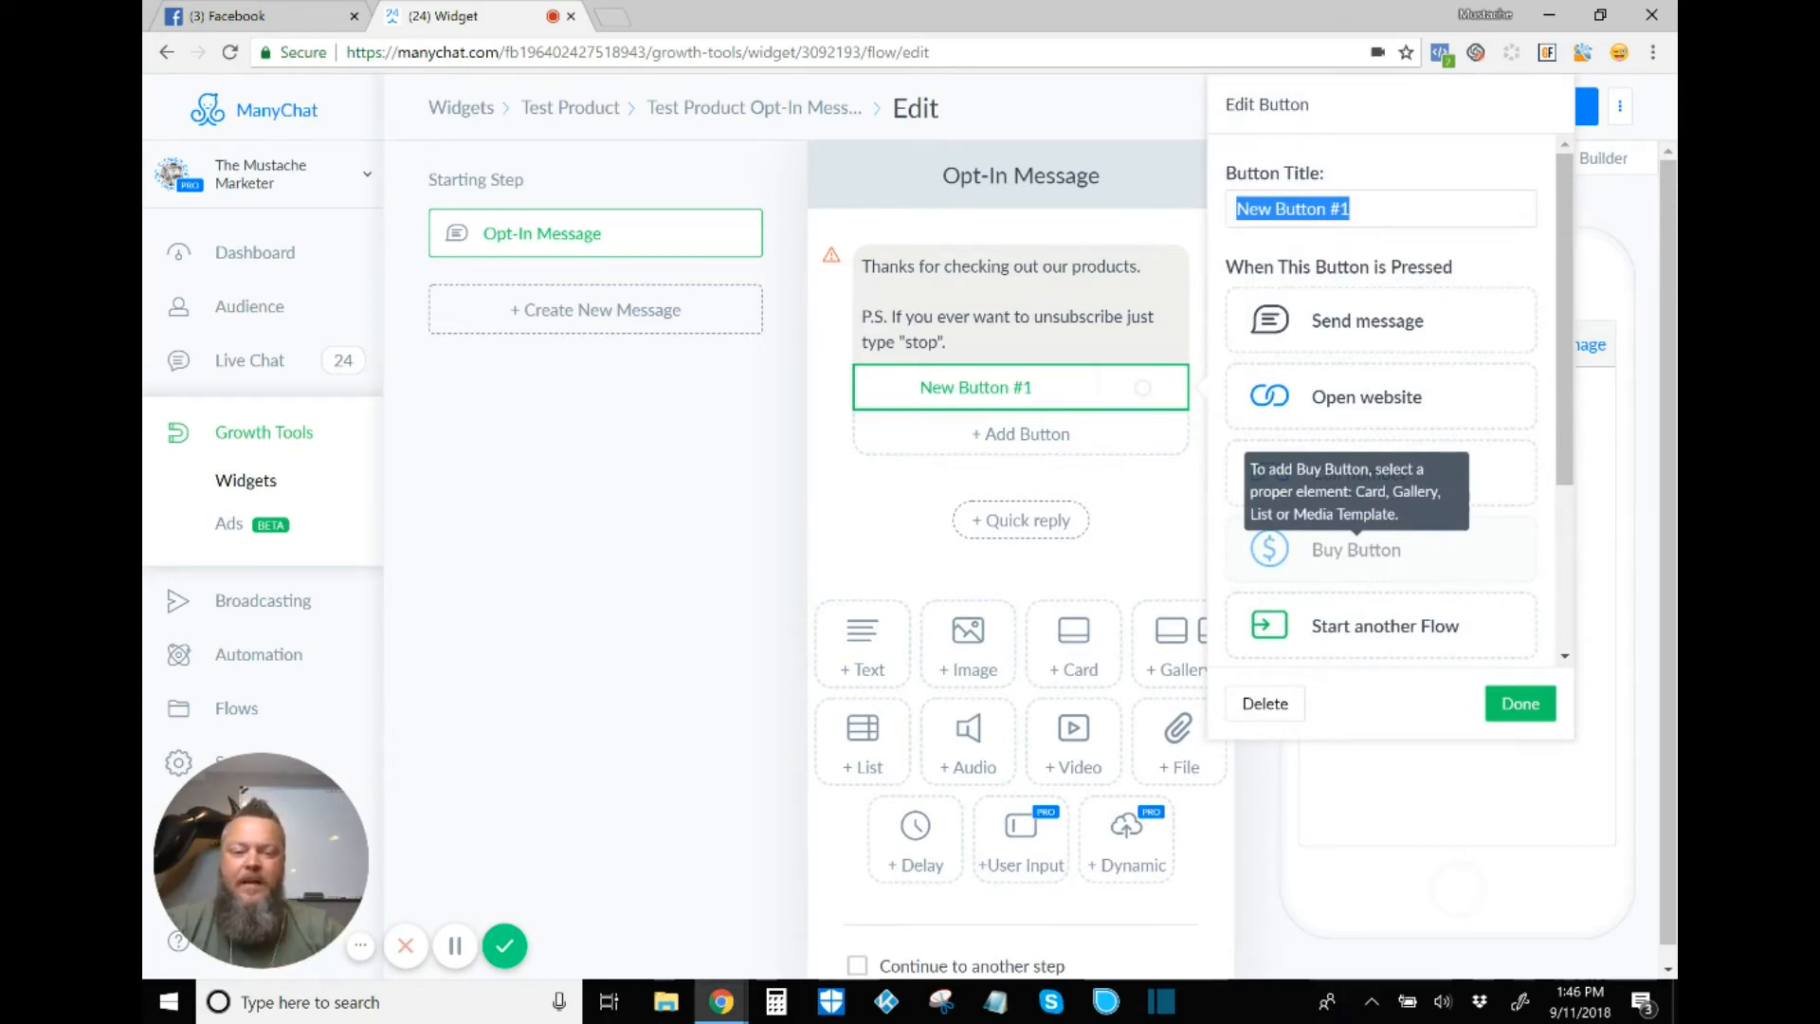
pyautogui.click(1266, 703)
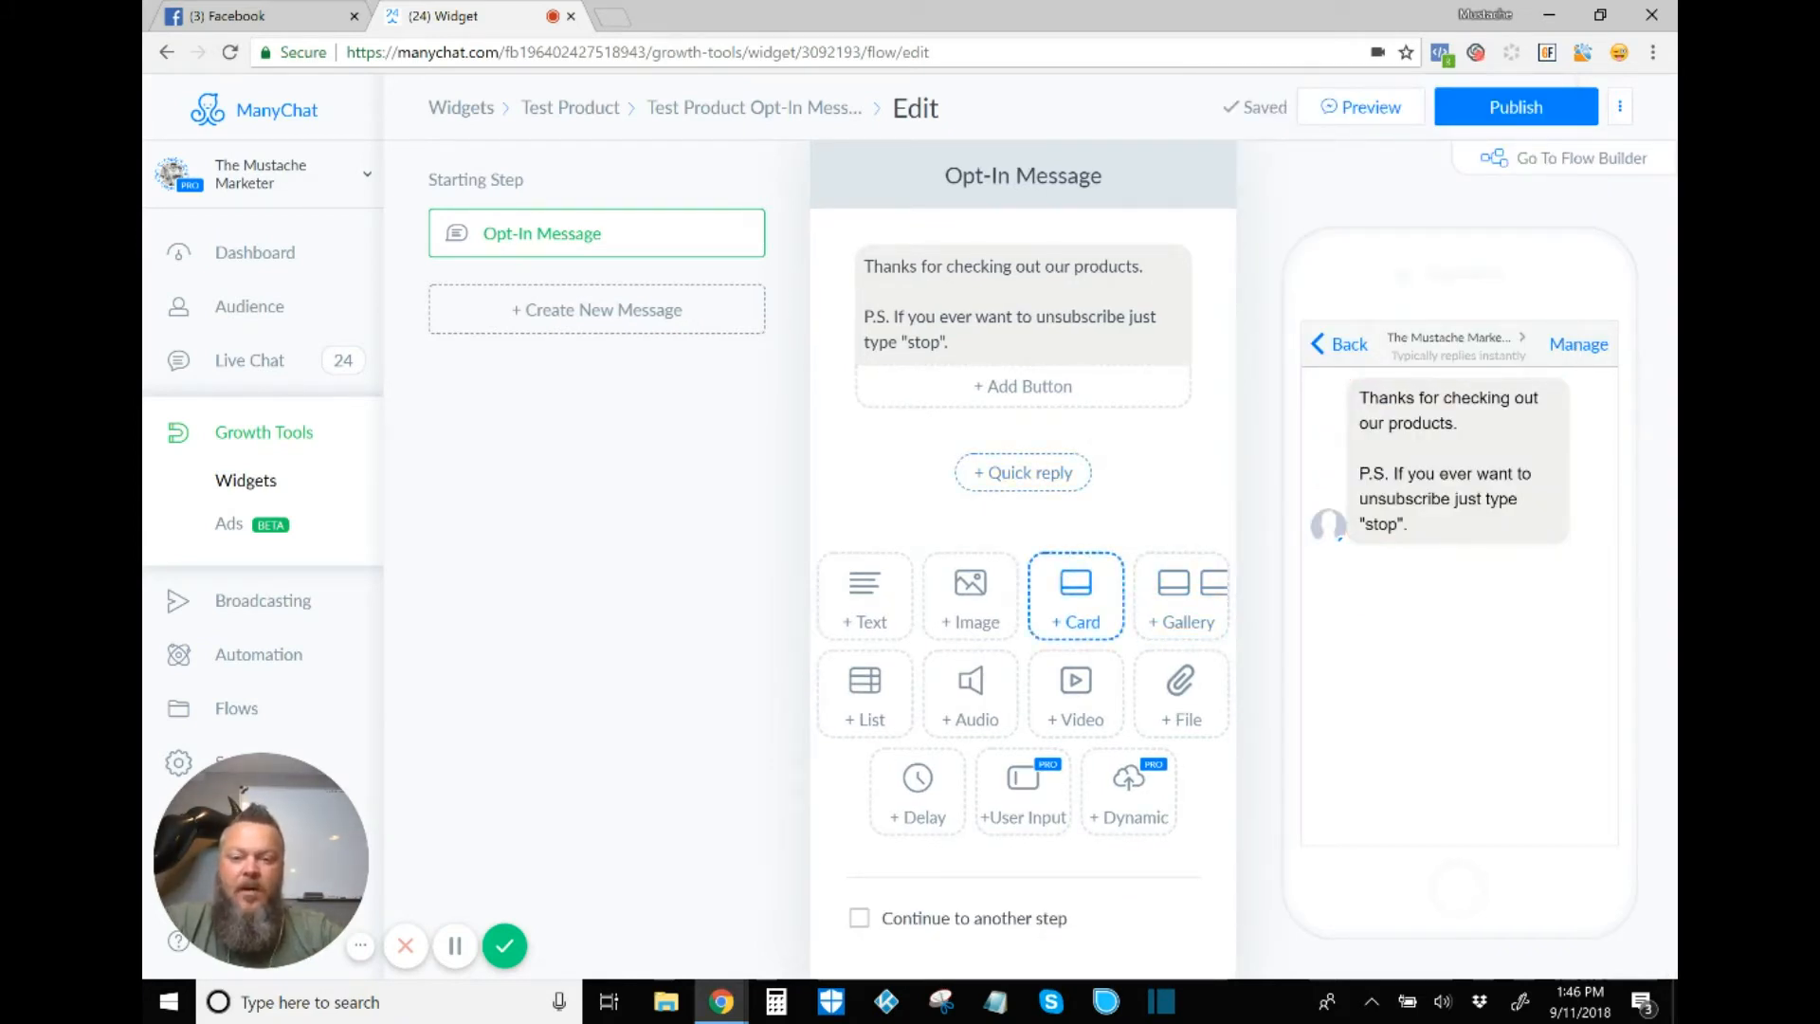
# Step: Add a card below the opt-in text and load the car picture from Pictures into it
pyautogui.click(1076, 597)
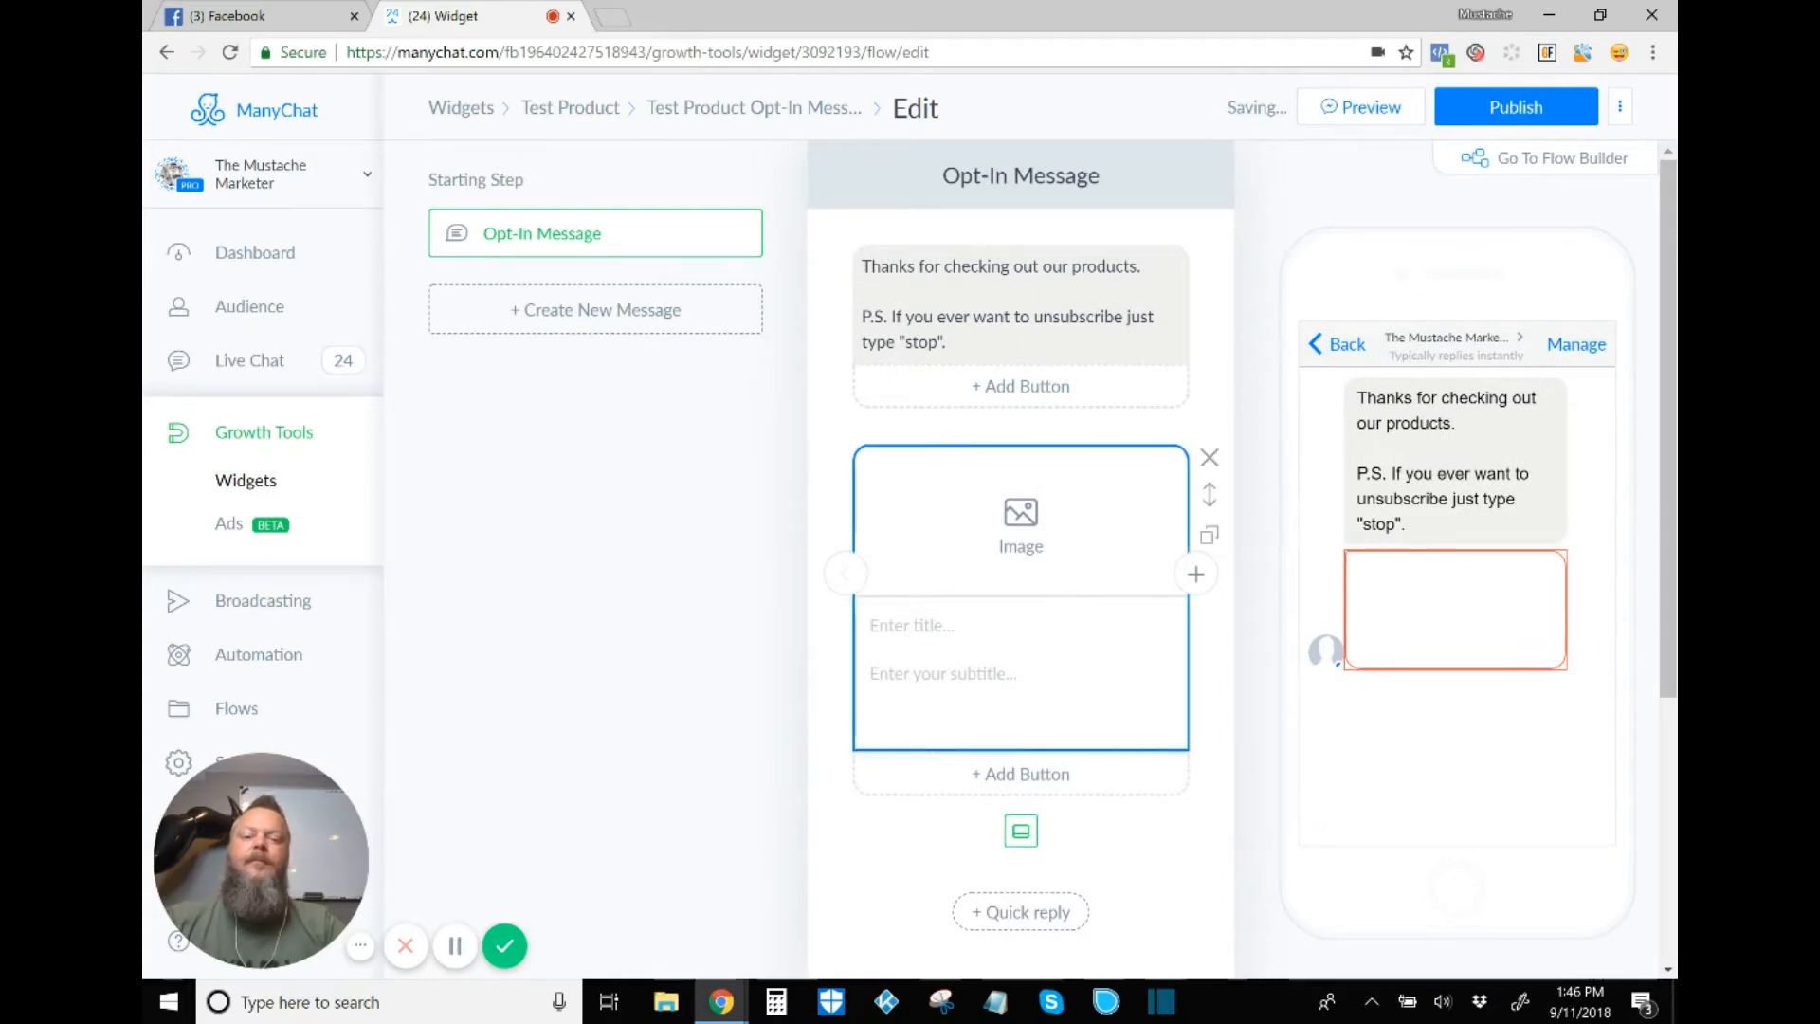
pyautogui.click(1021, 526)
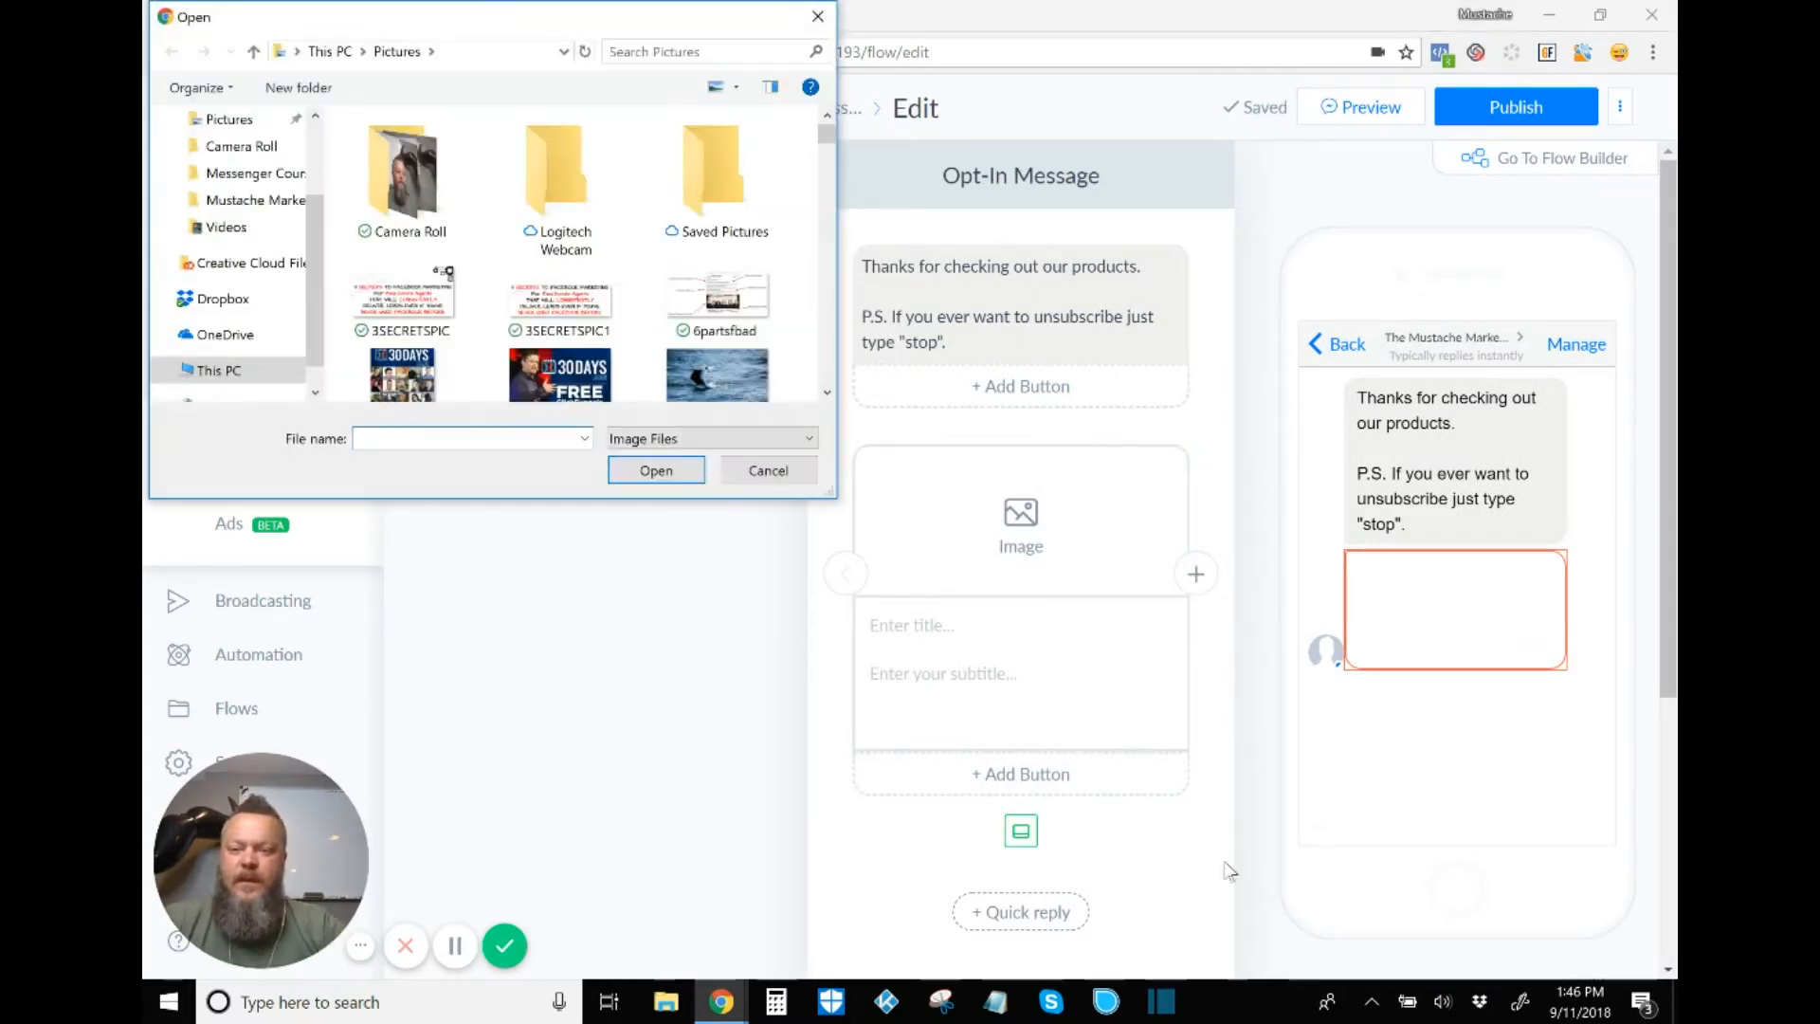
pyautogui.scroll(-4, 569, 285)
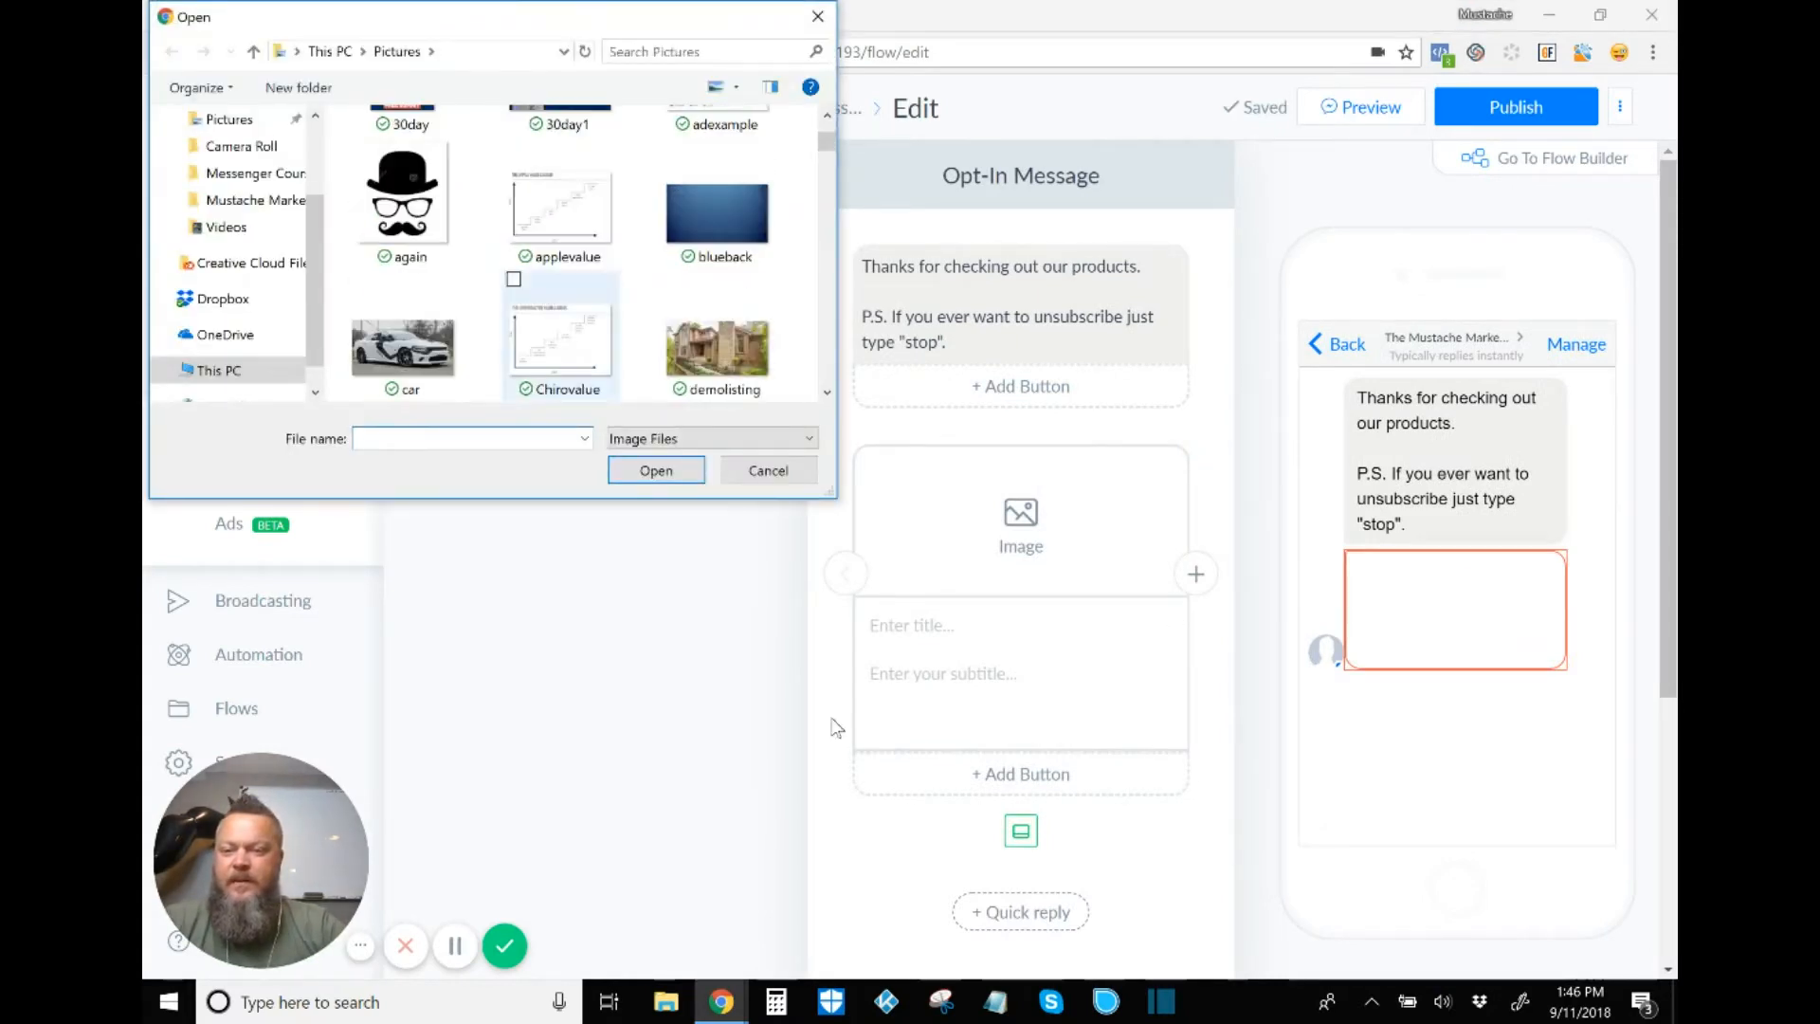
pyautogui.click(414, 343)
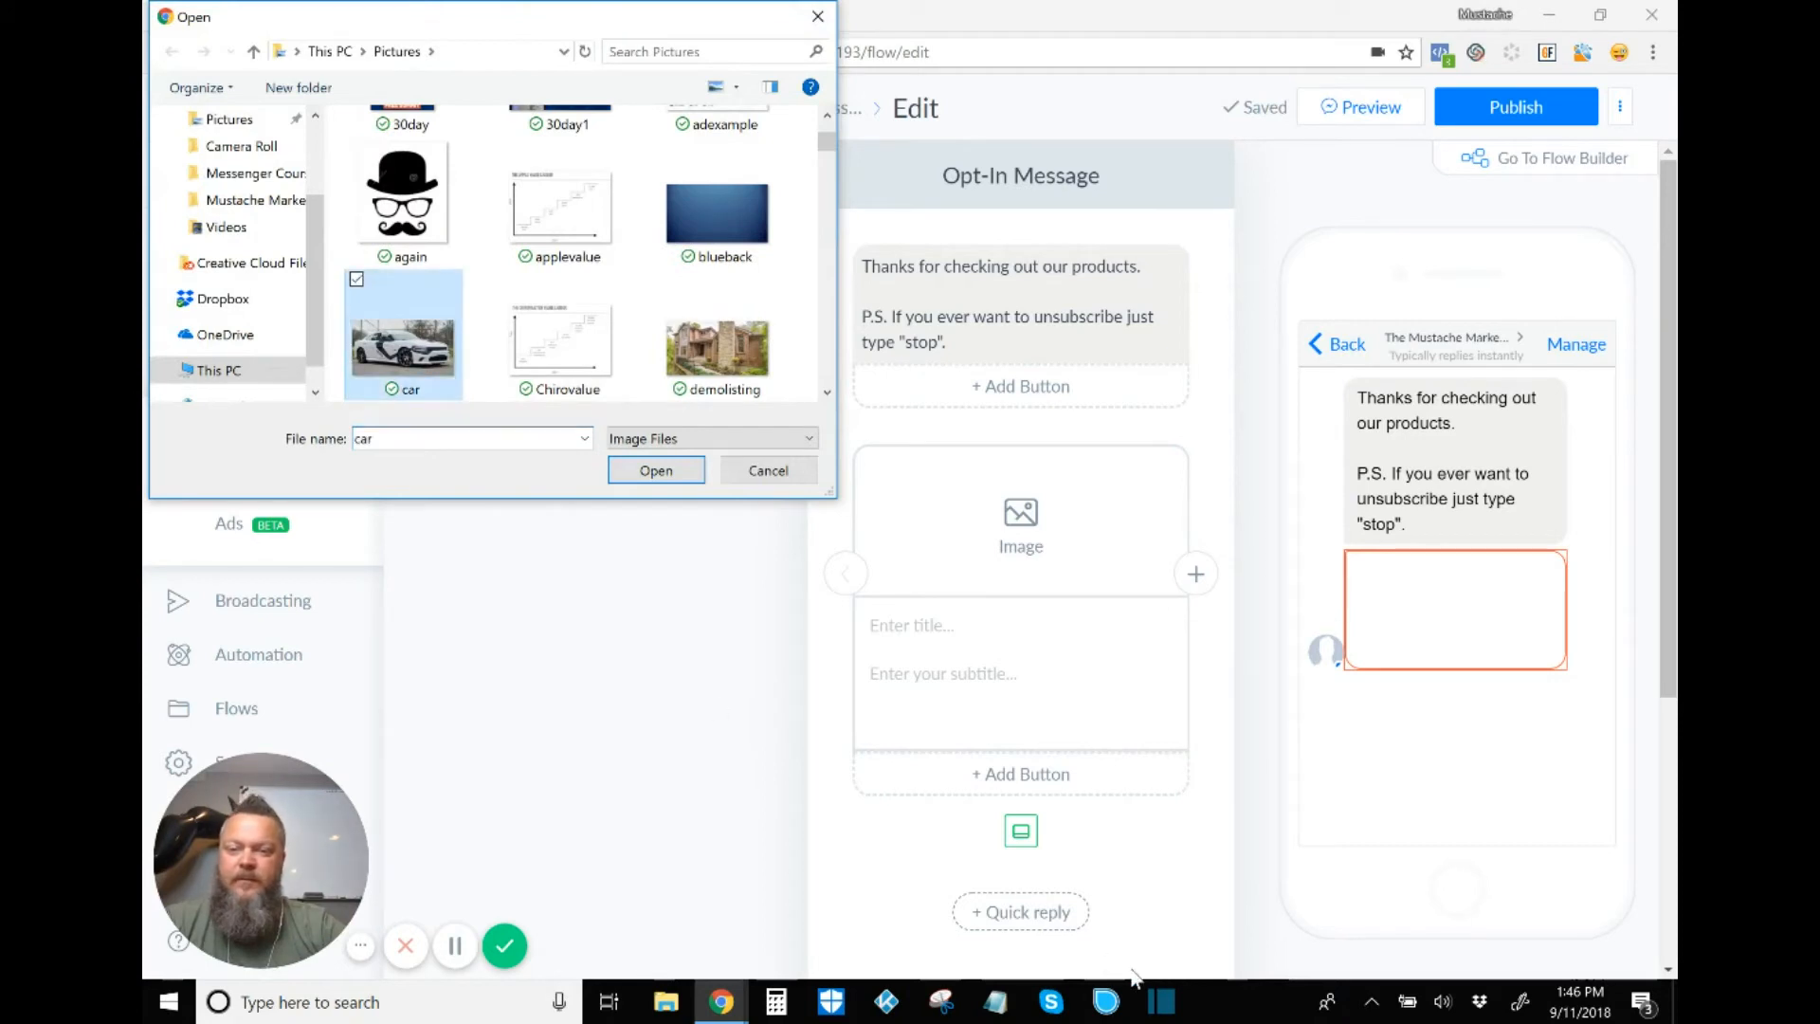
pyautogui.click(662, 474)
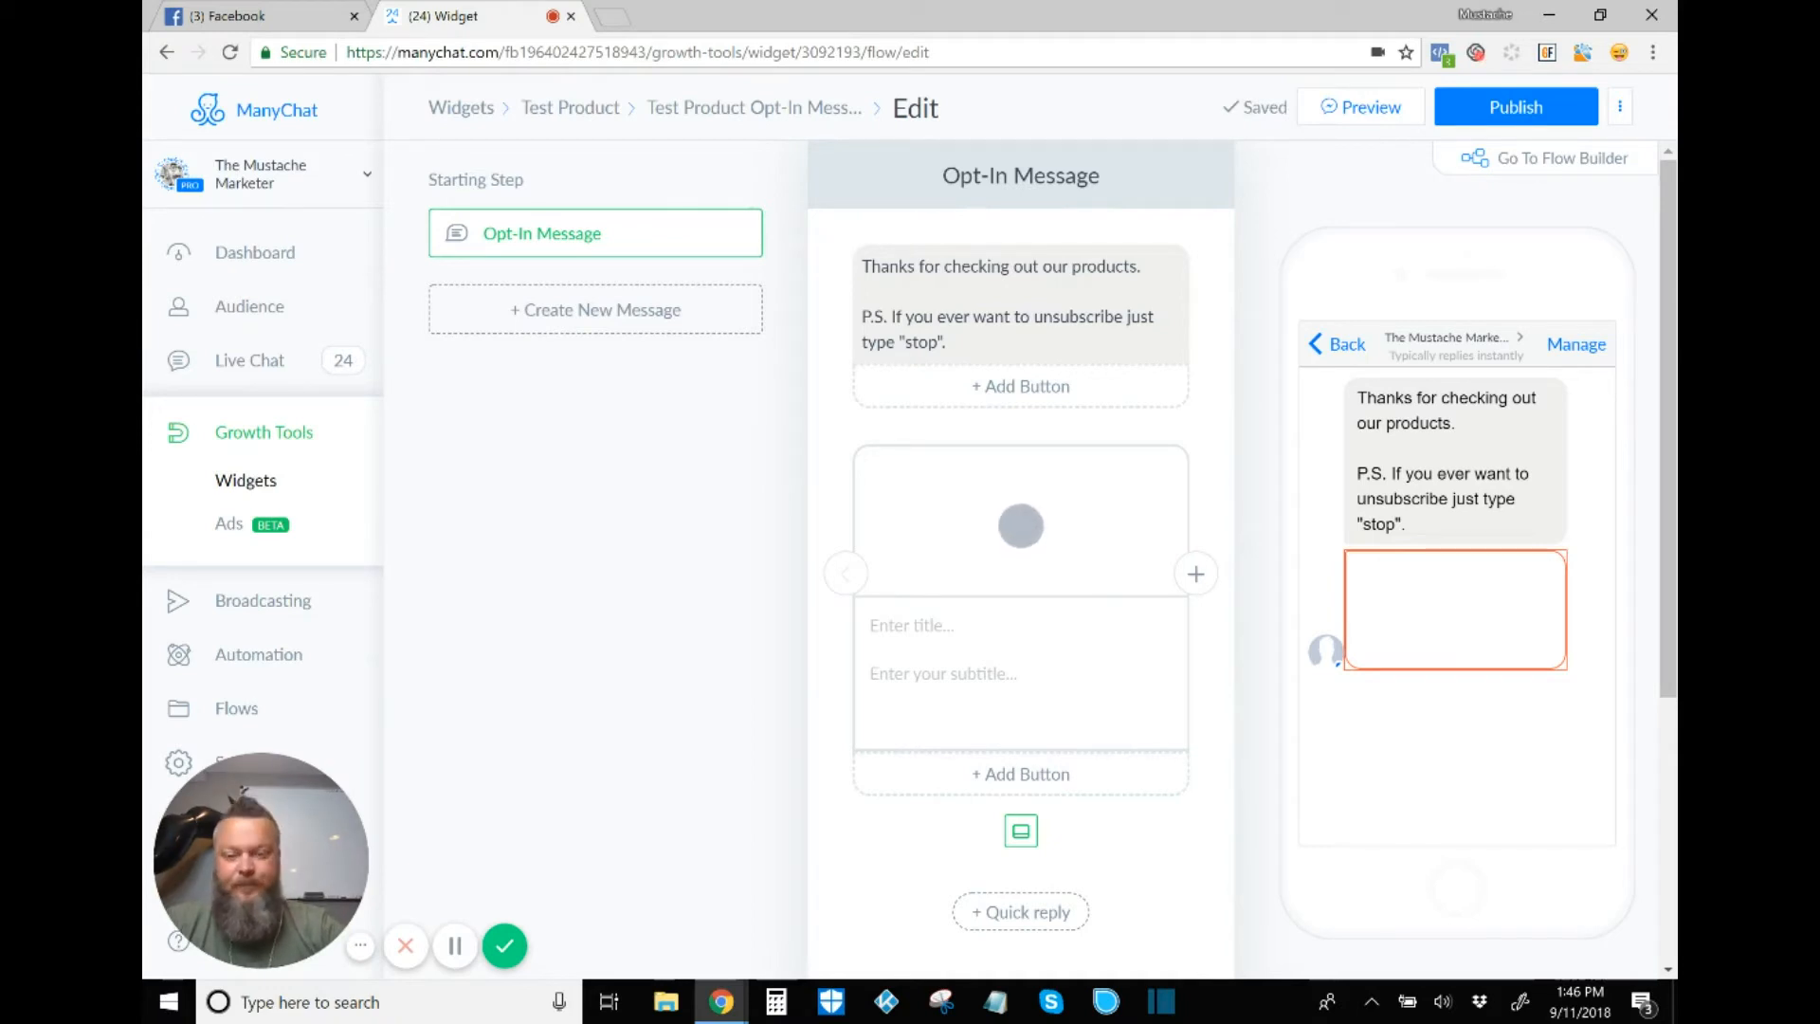
# Step: Give the card the title 'Test Products' and the subtitle 'Copy copy'
pyautogui.click(1021, 626)
pyautogui.write('Te')
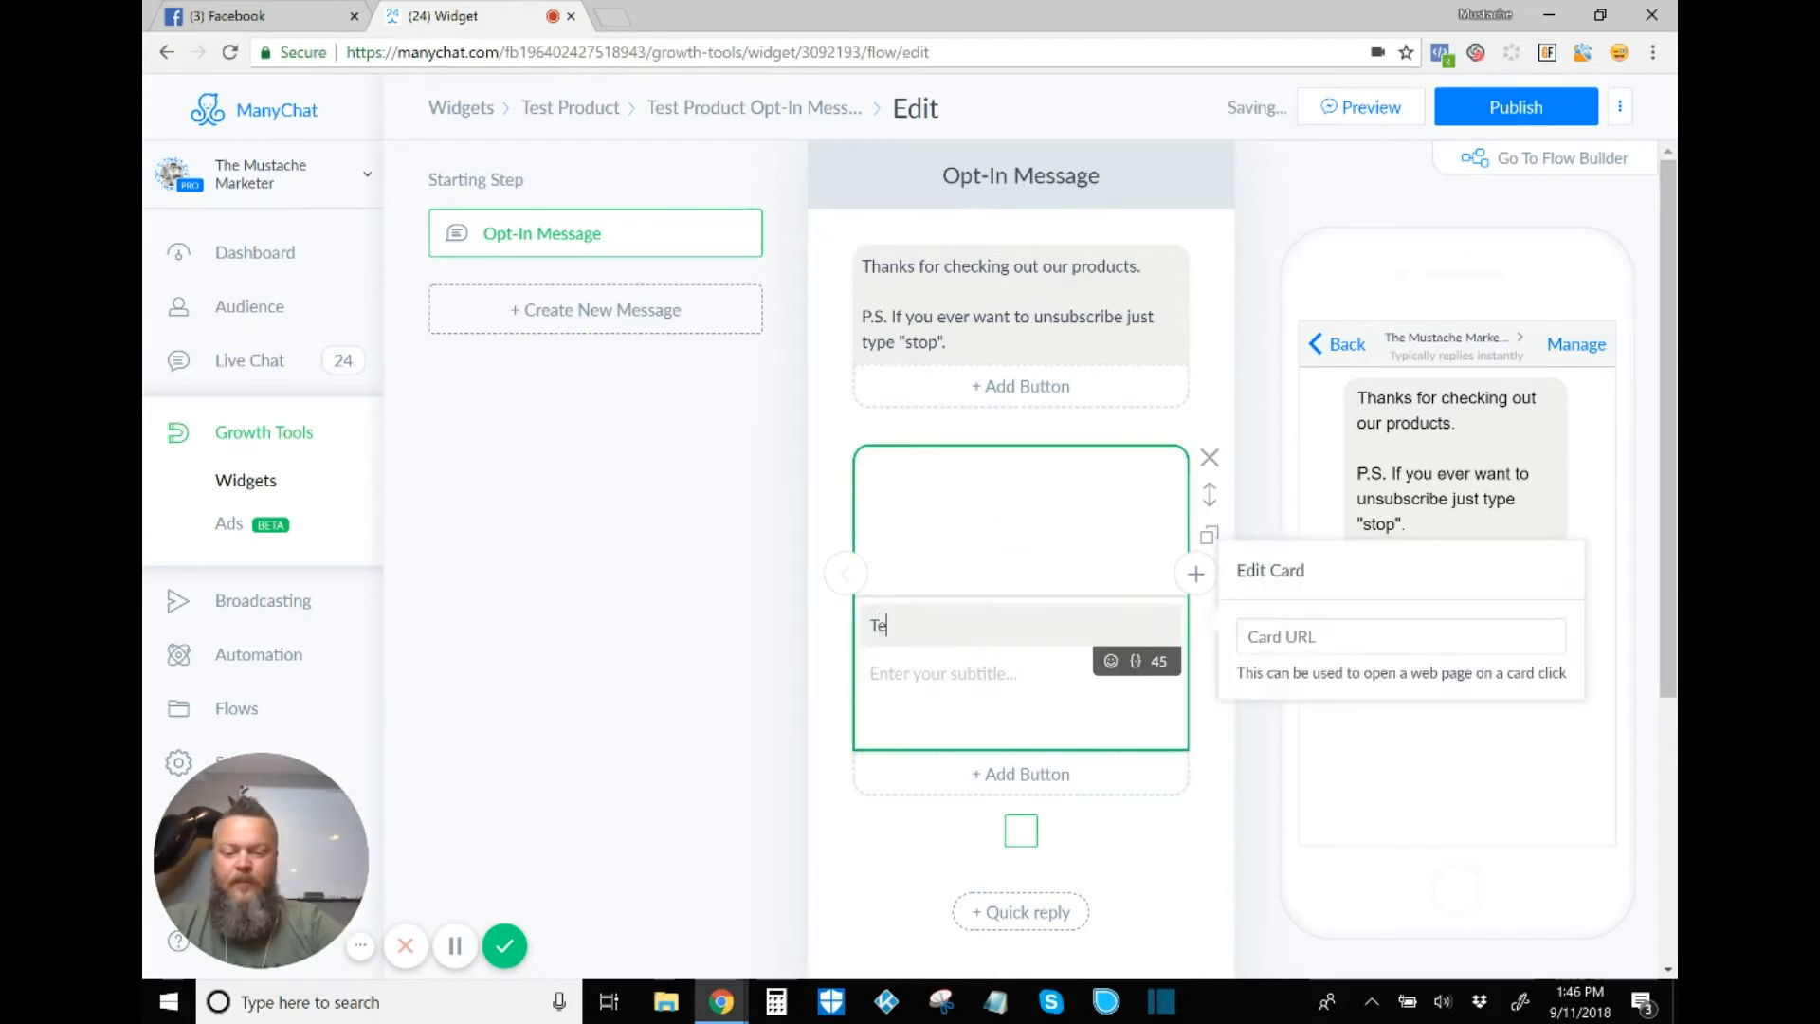
pyautogui.write('st Pro')
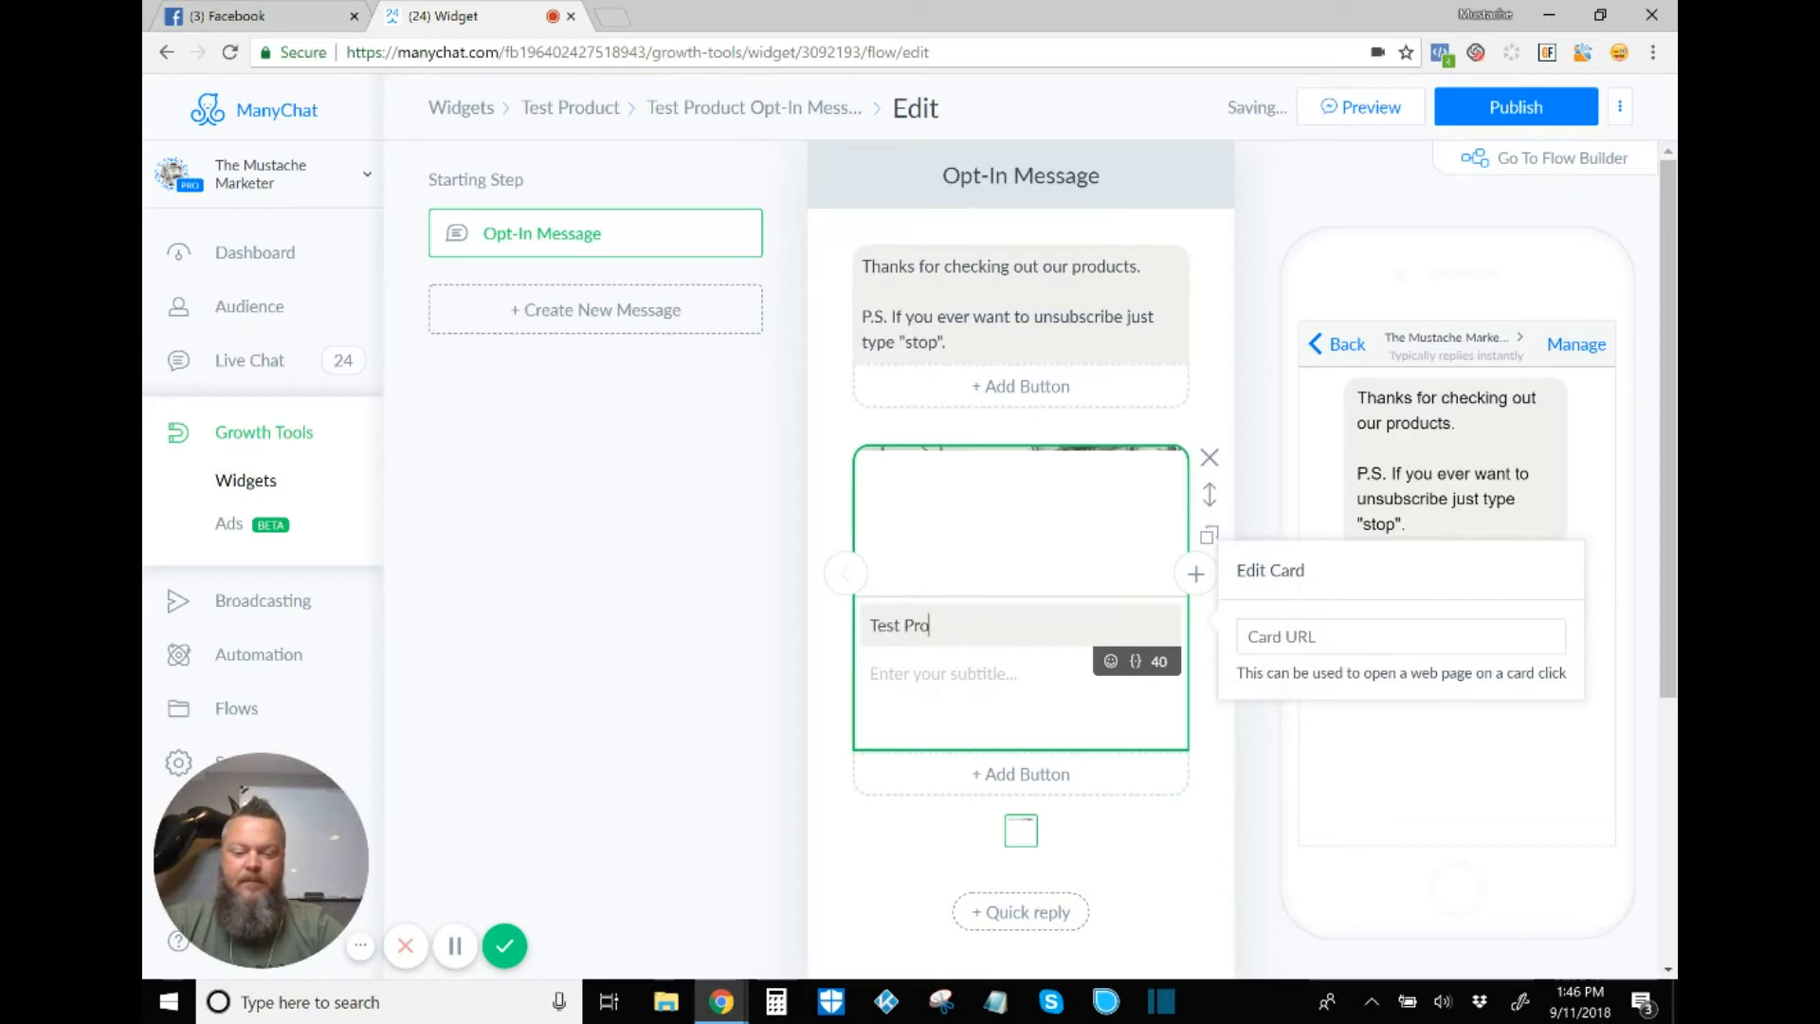
pyautogui.write('ducts')
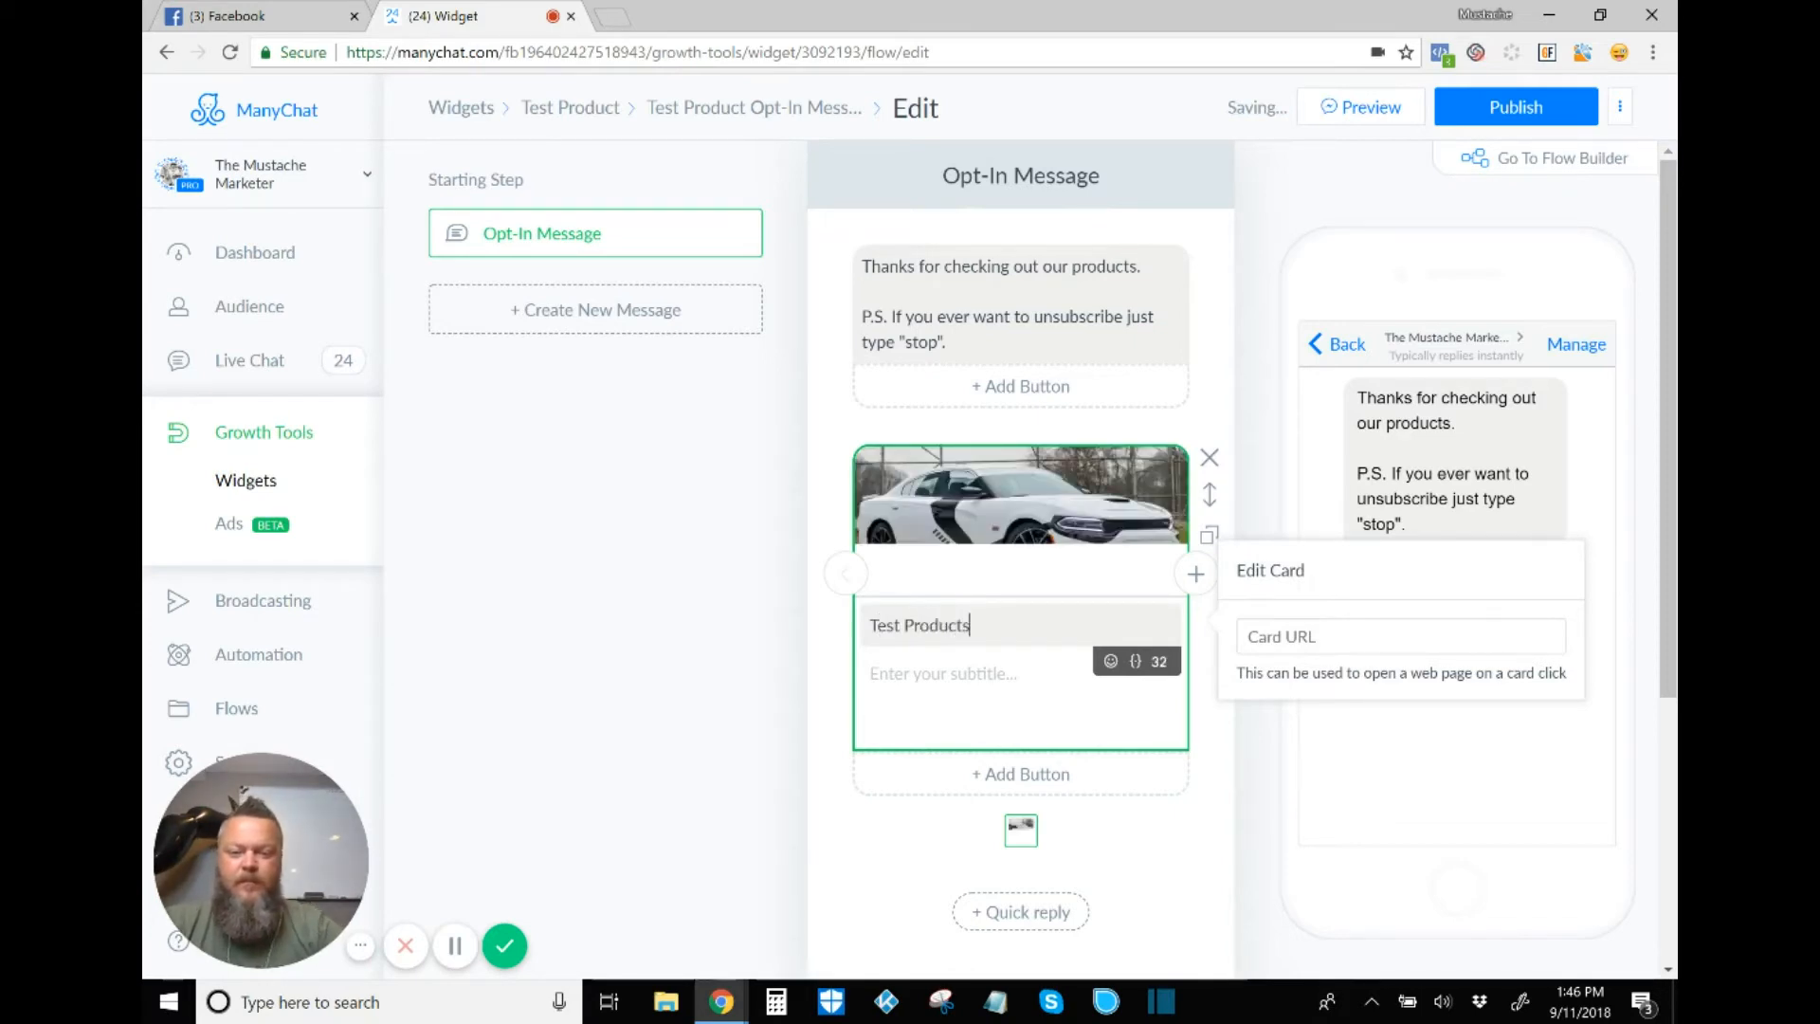
pyautogui.click(986, 674)
pyautogui.write('C')
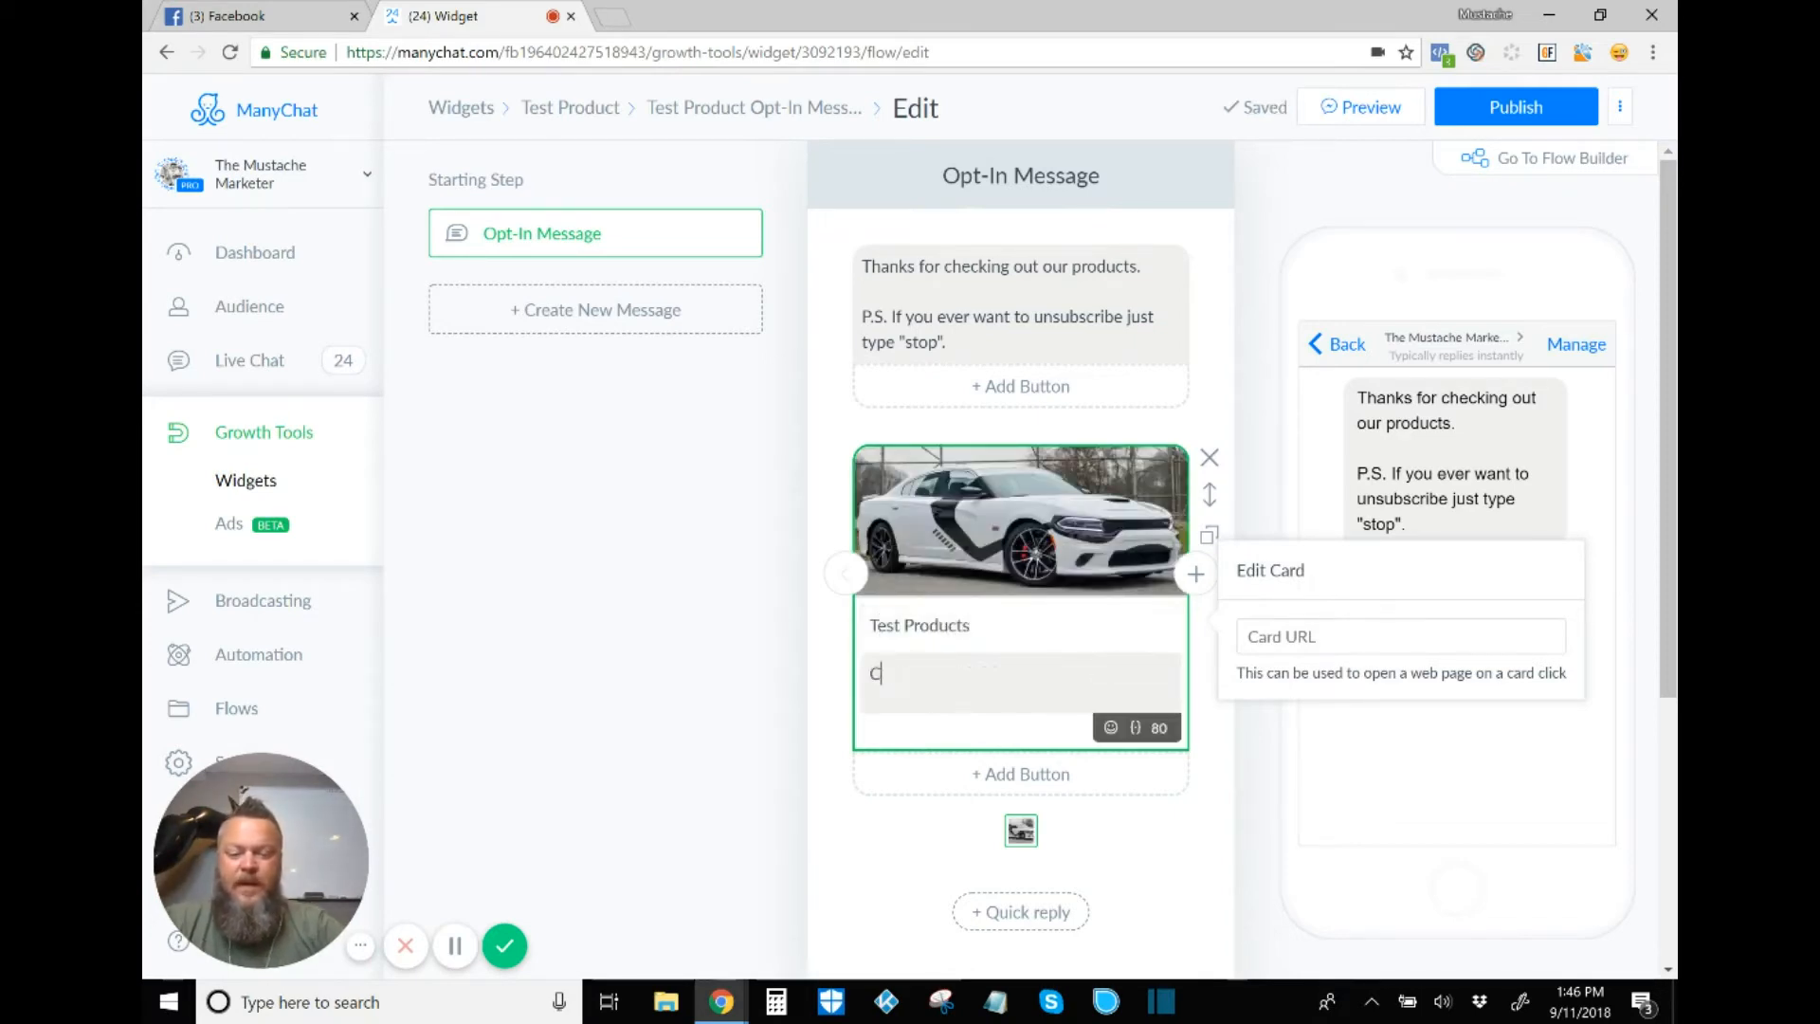
pyautogui.write('opy copy')
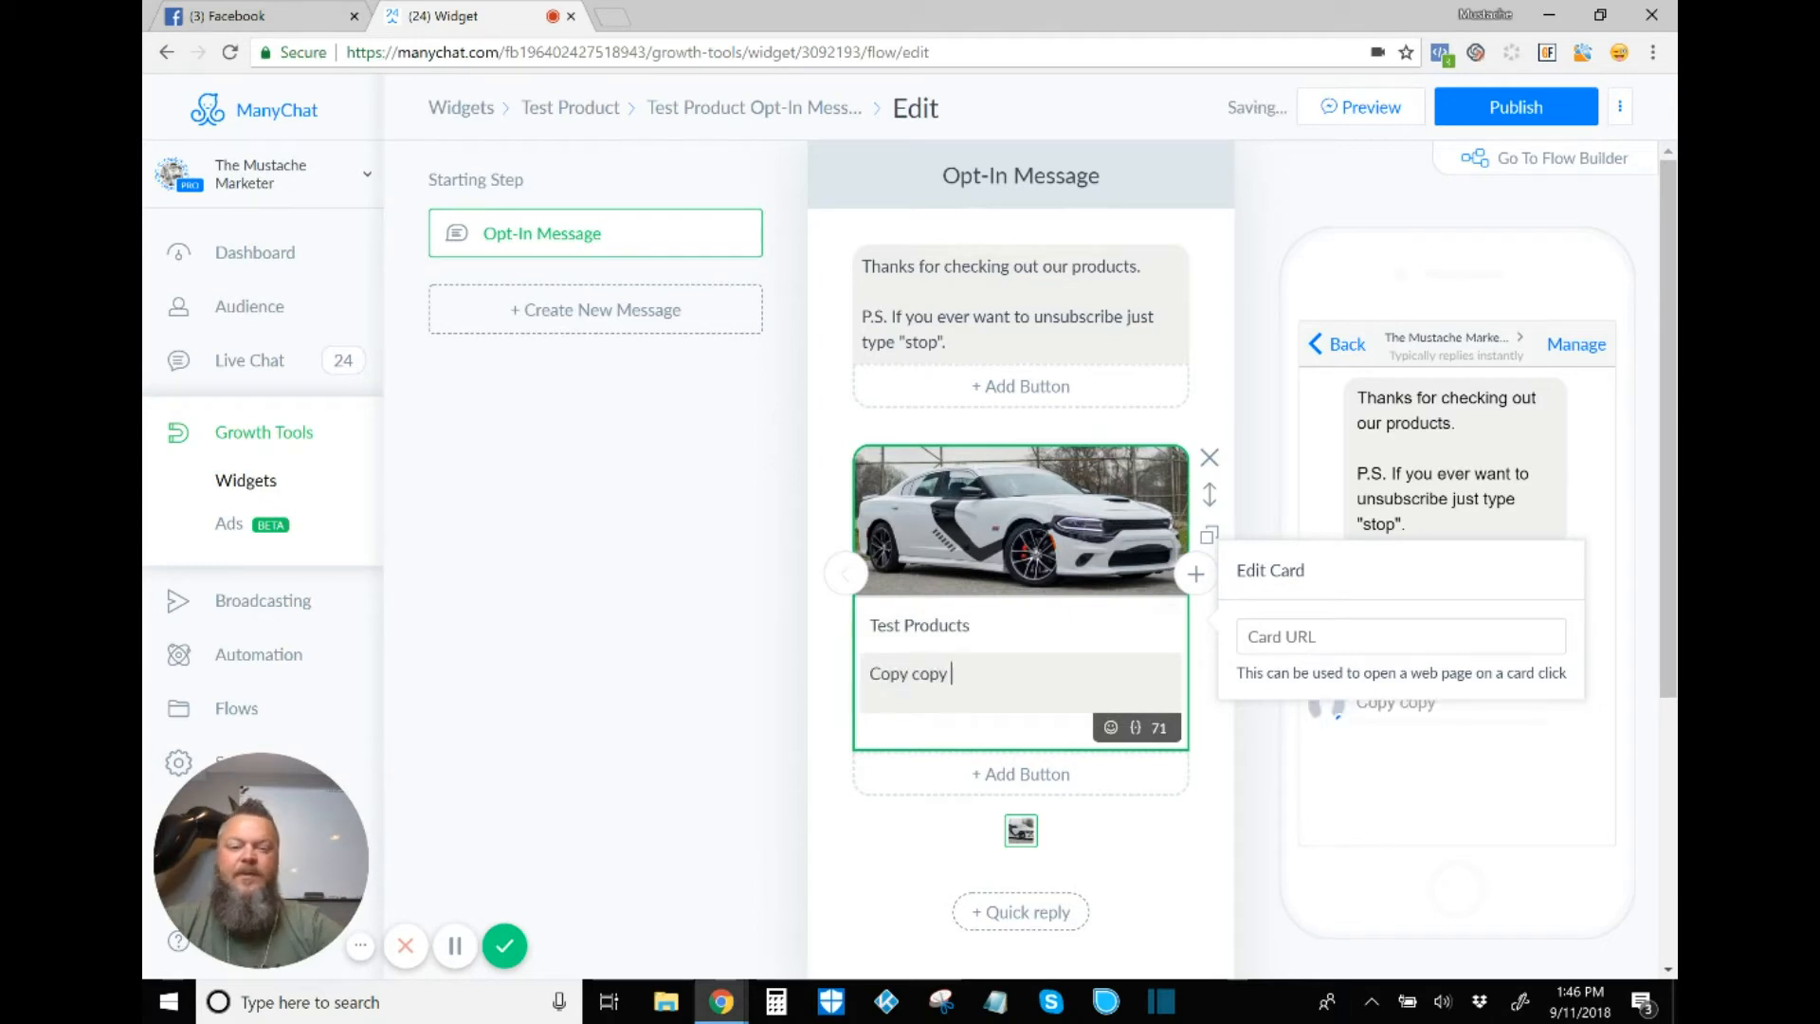
pyautogui.click(595, 569)
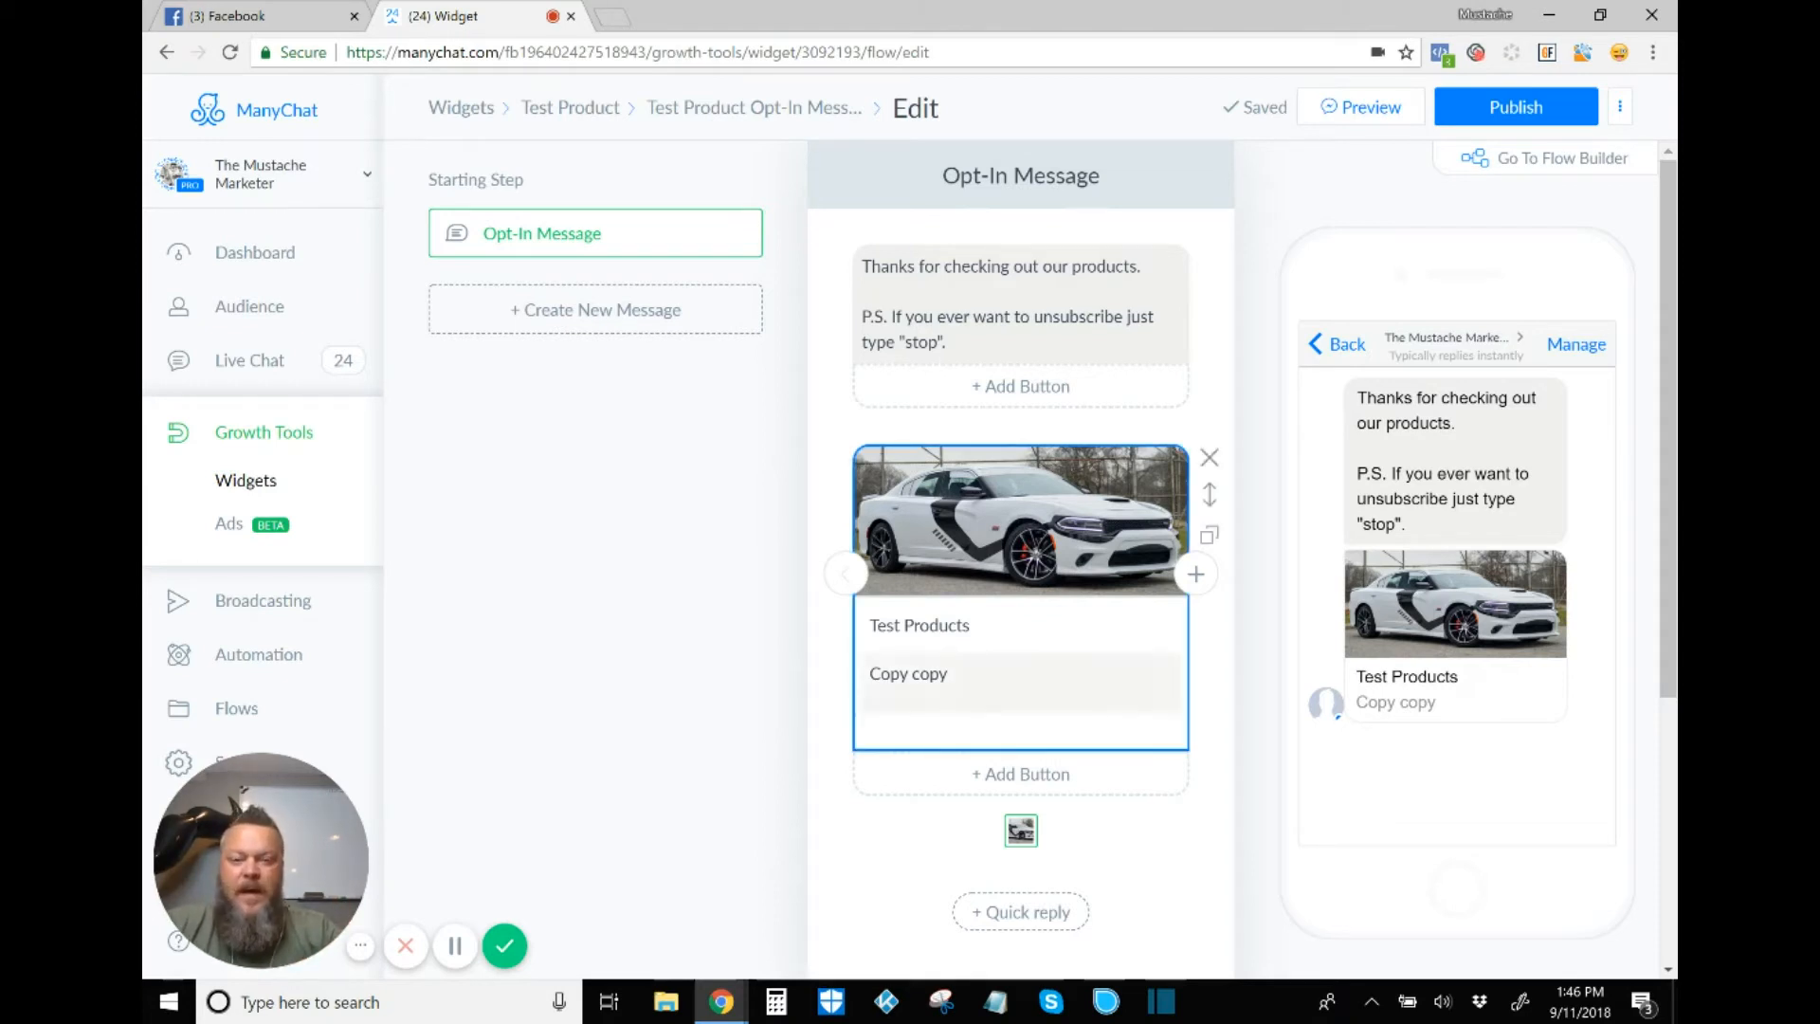
pyautogui.scroll(-1, 1021, 664)
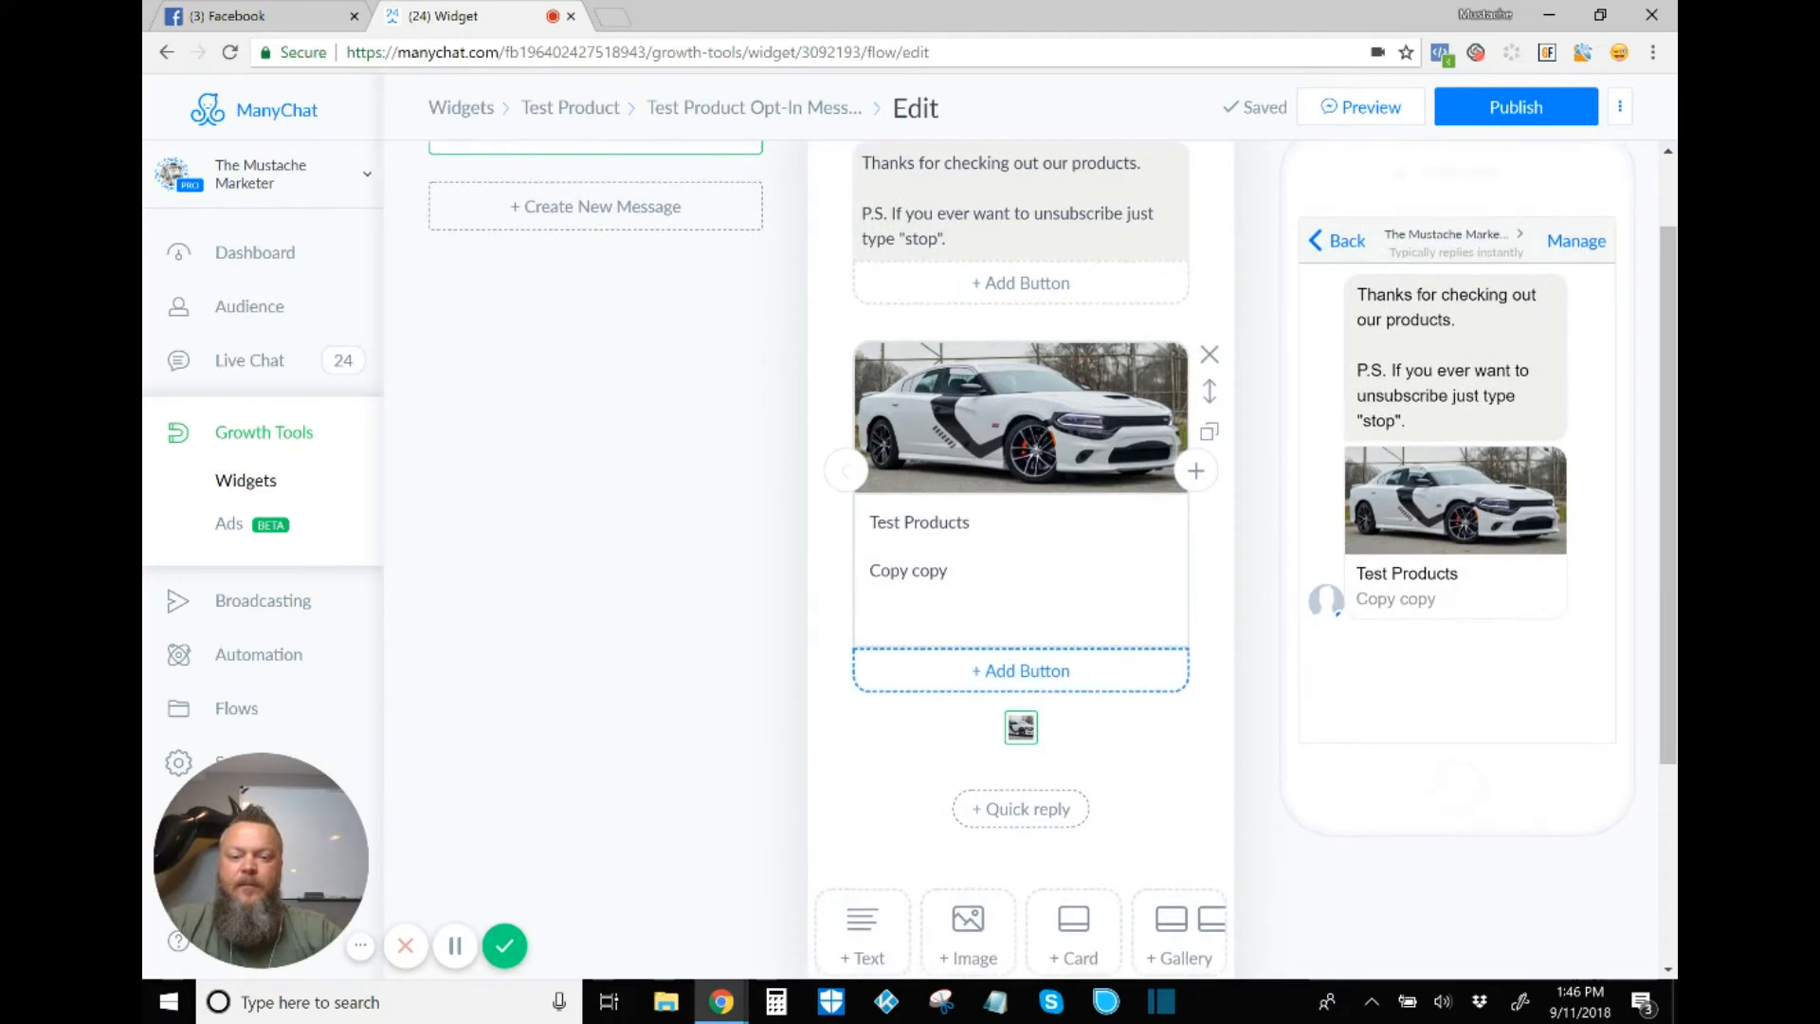
# Step: Add a buy button for item 'Test Product' that requests the buyer's phone number and shipping address
pyautogui.click(1021, 670)
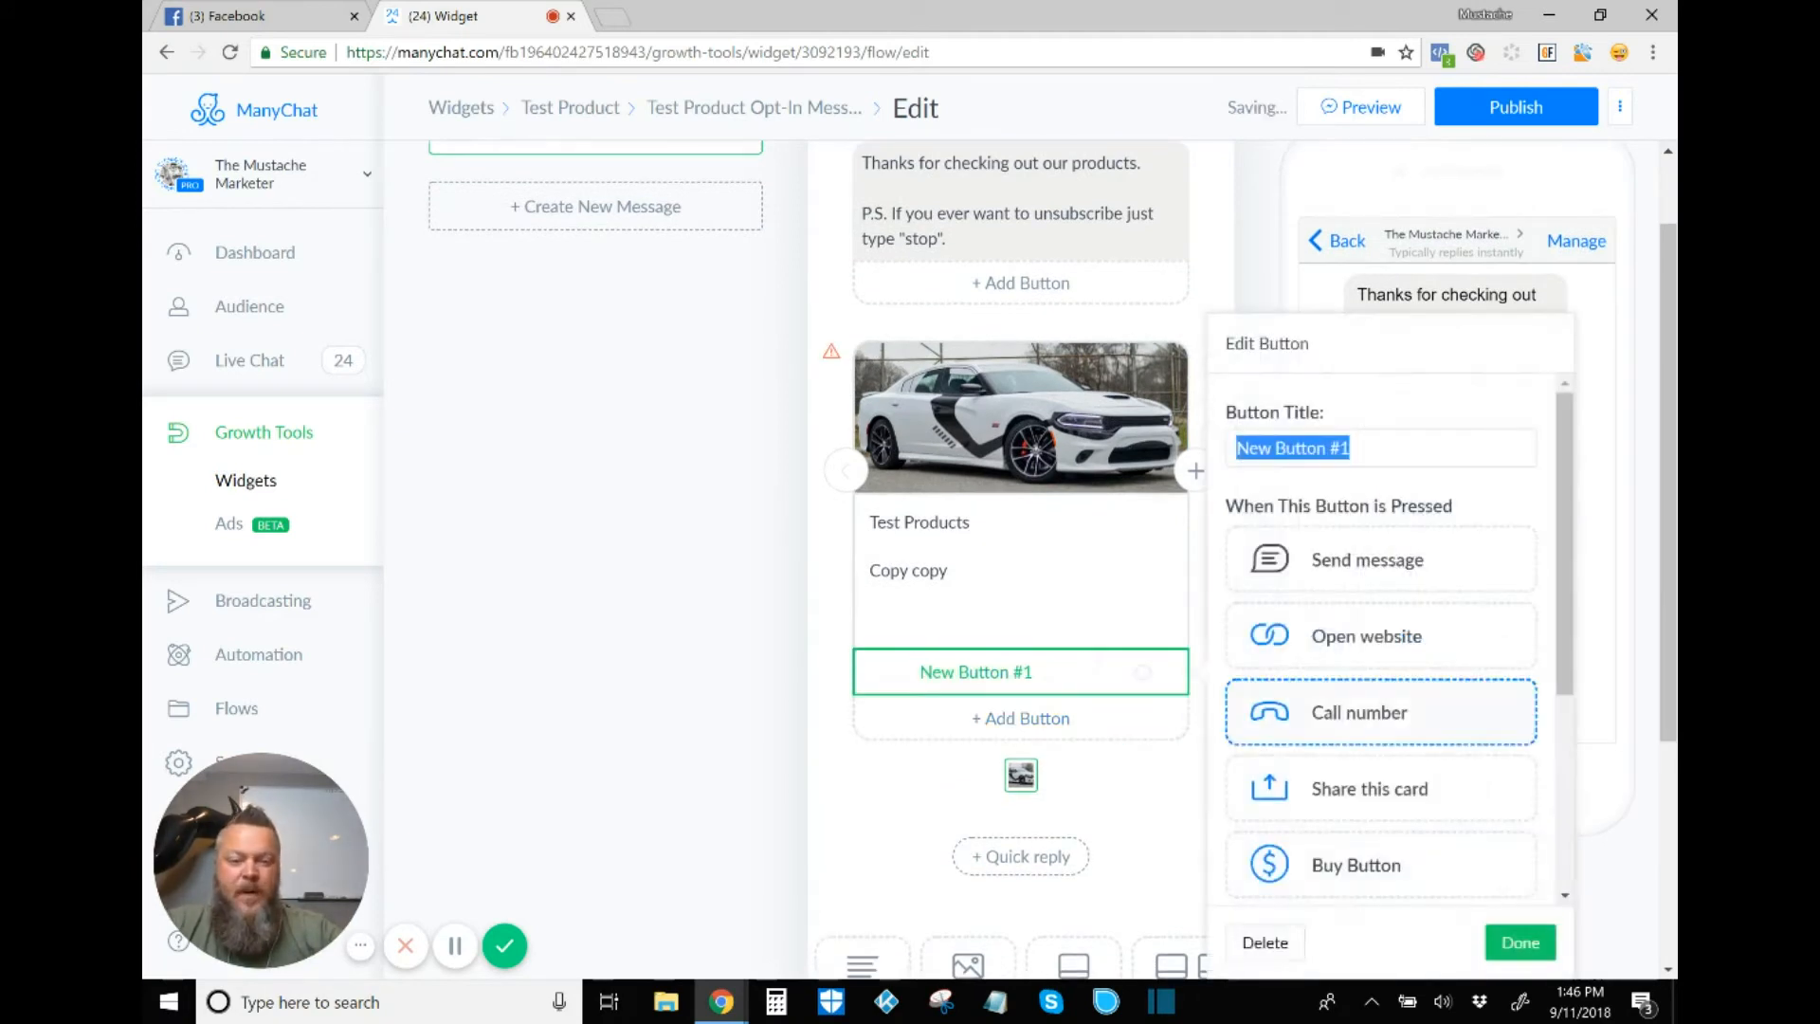
pyautogui.scroll(-2, 1381, 758)
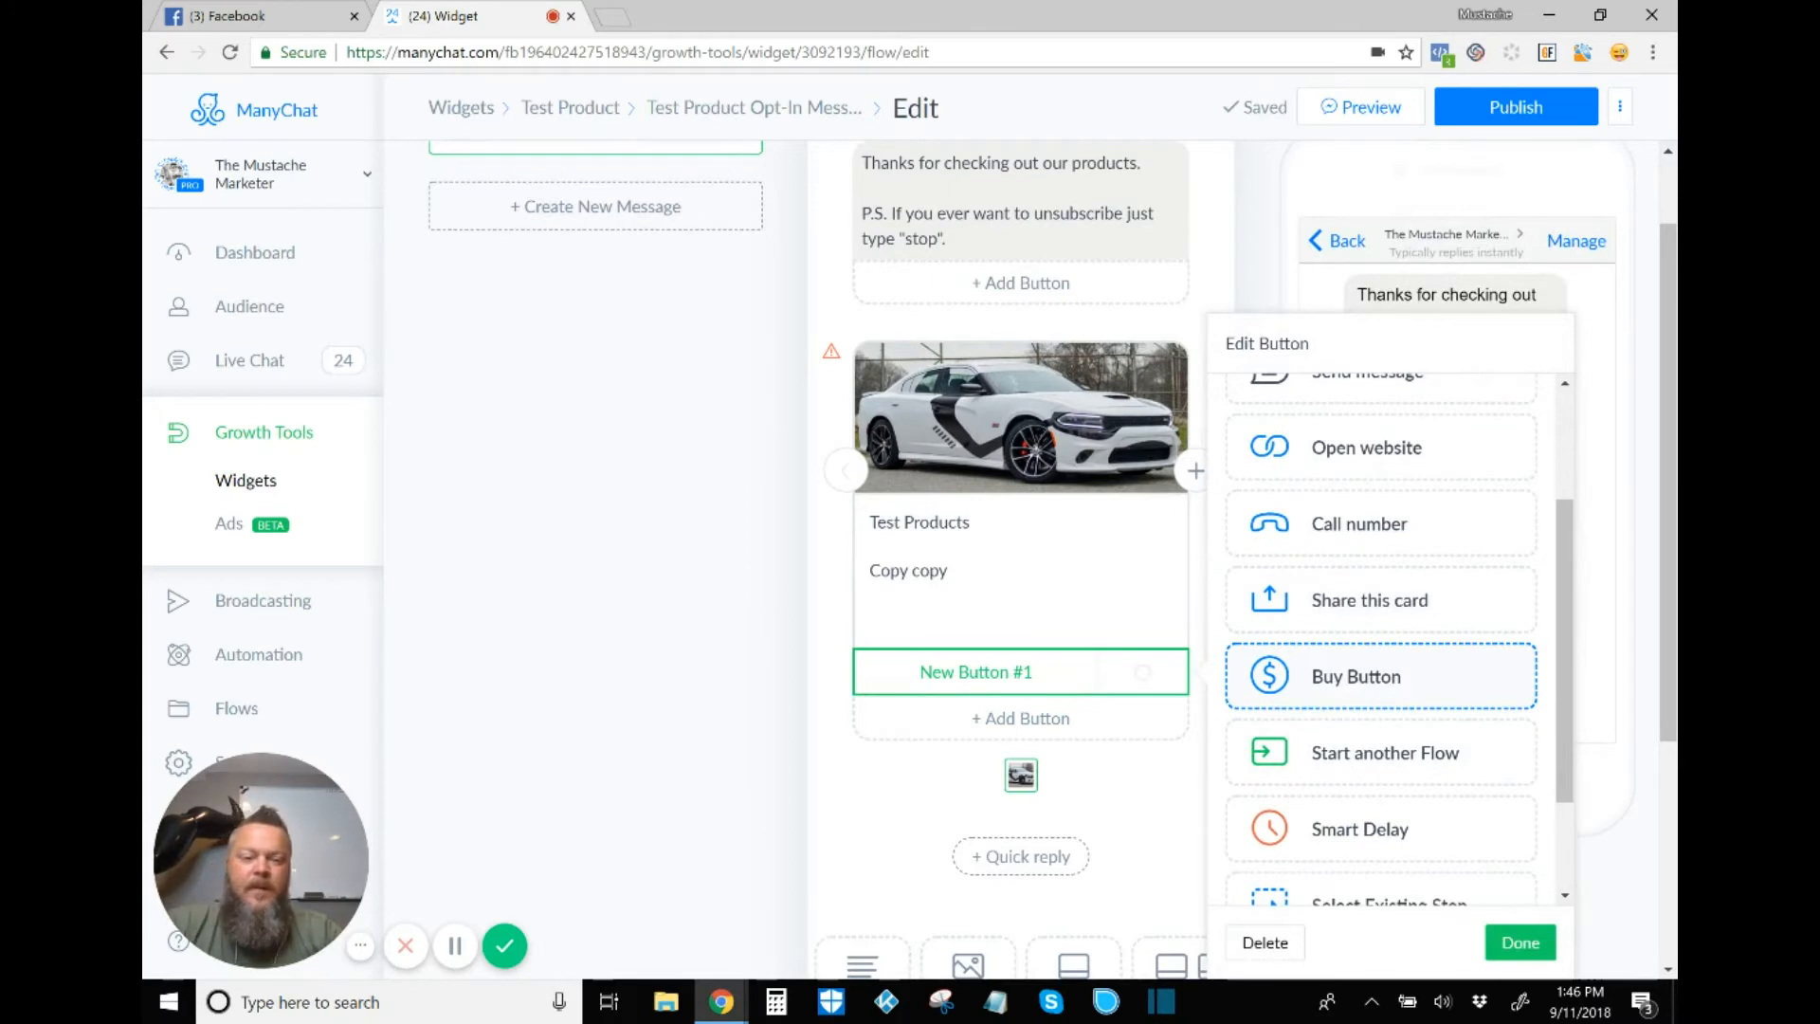
pyautogui.click(1380, 676)
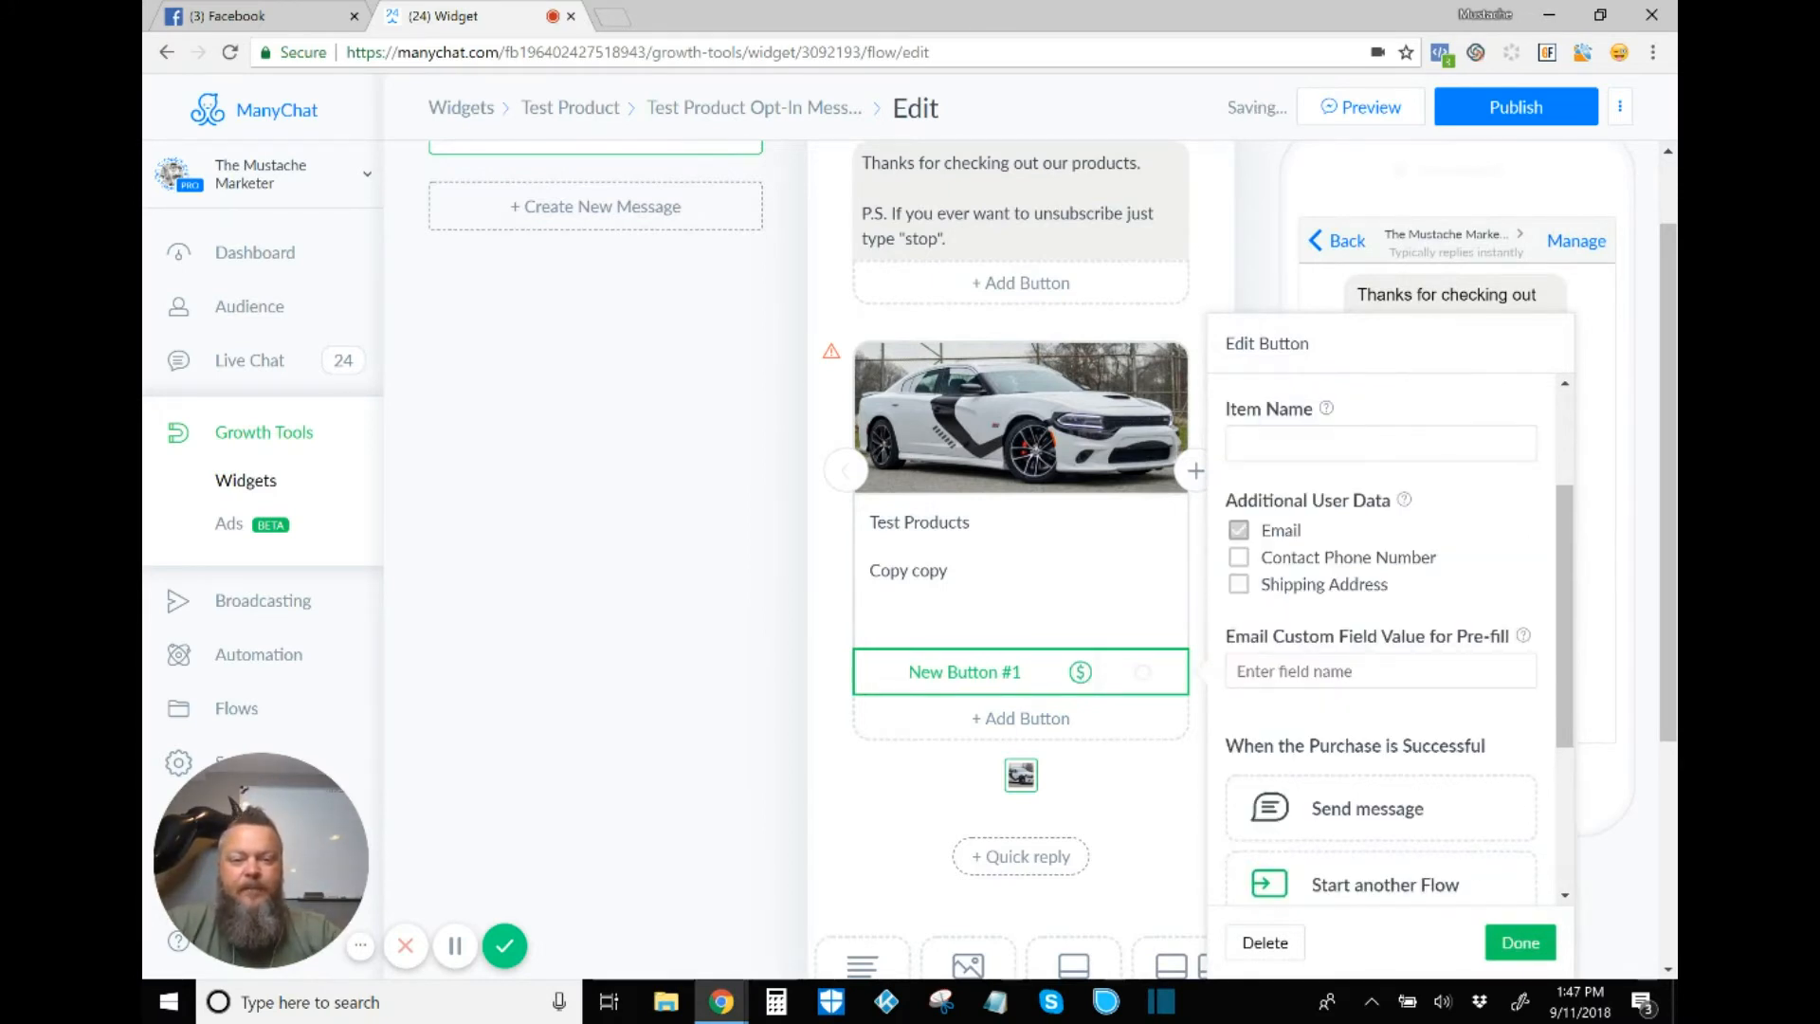
pyautogui.click(1381, 444)
pyautogui.write('Tes')
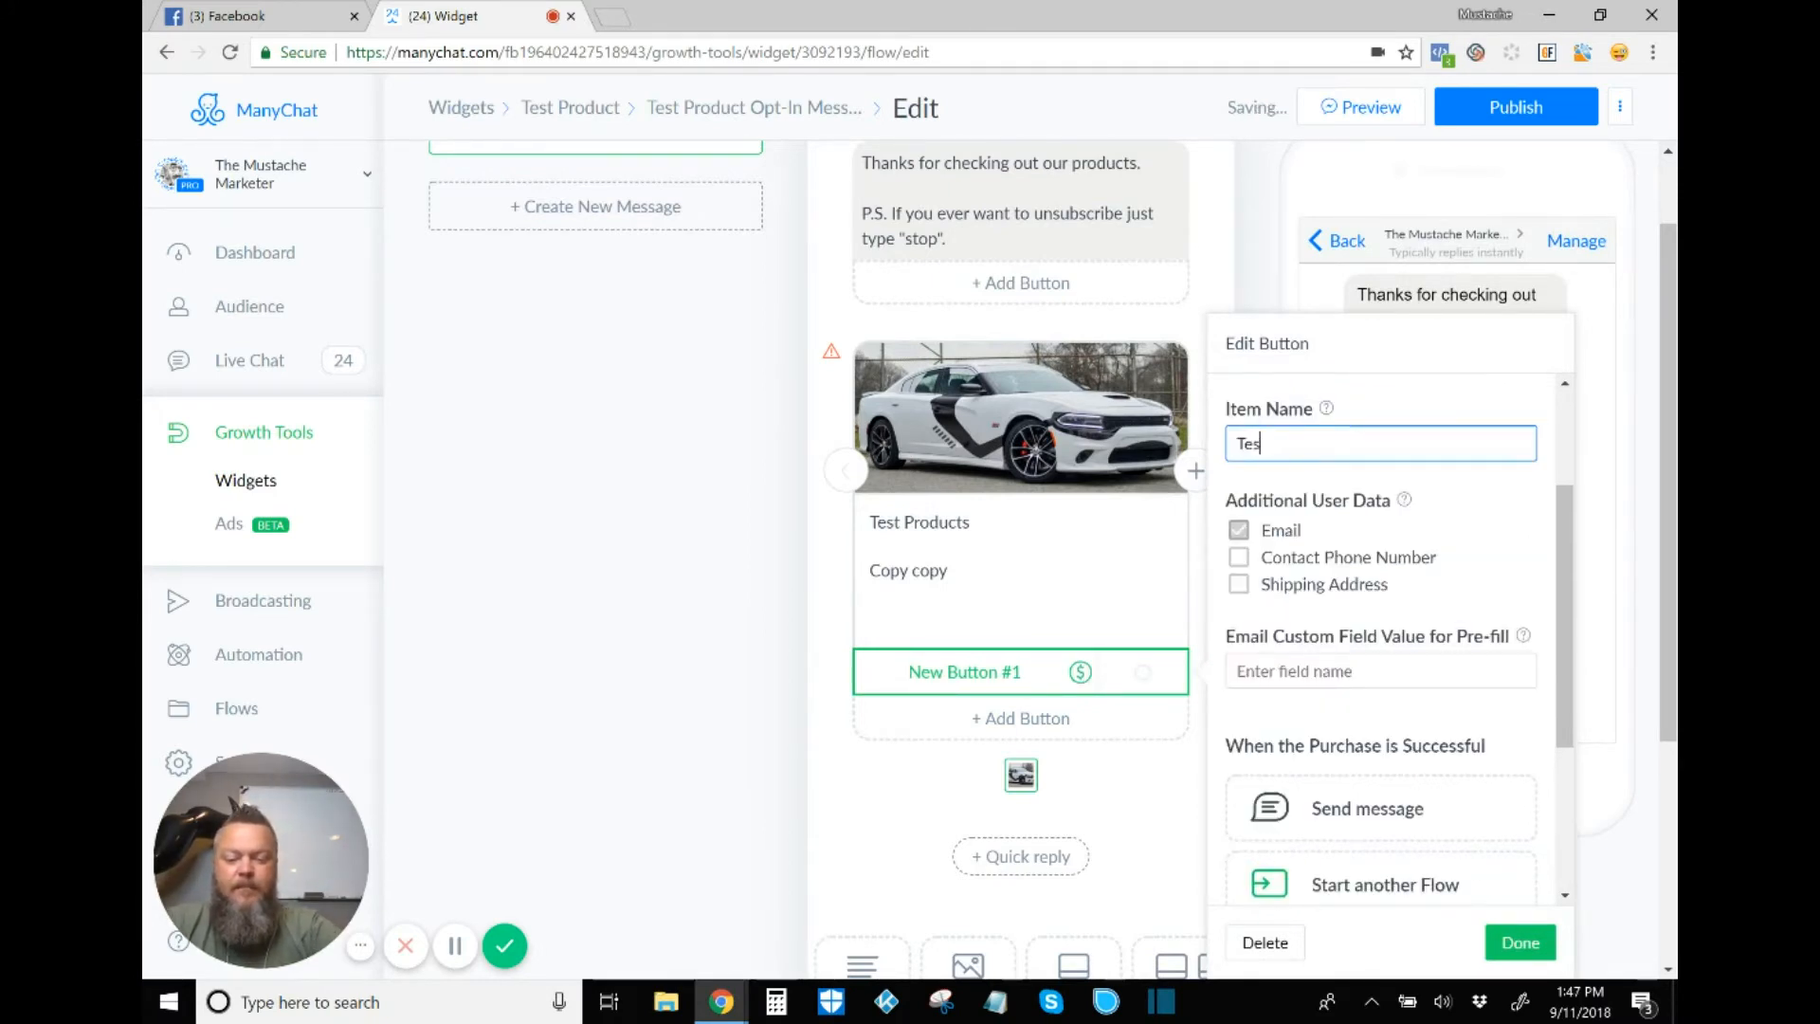
pyautogui.write('t Pr')
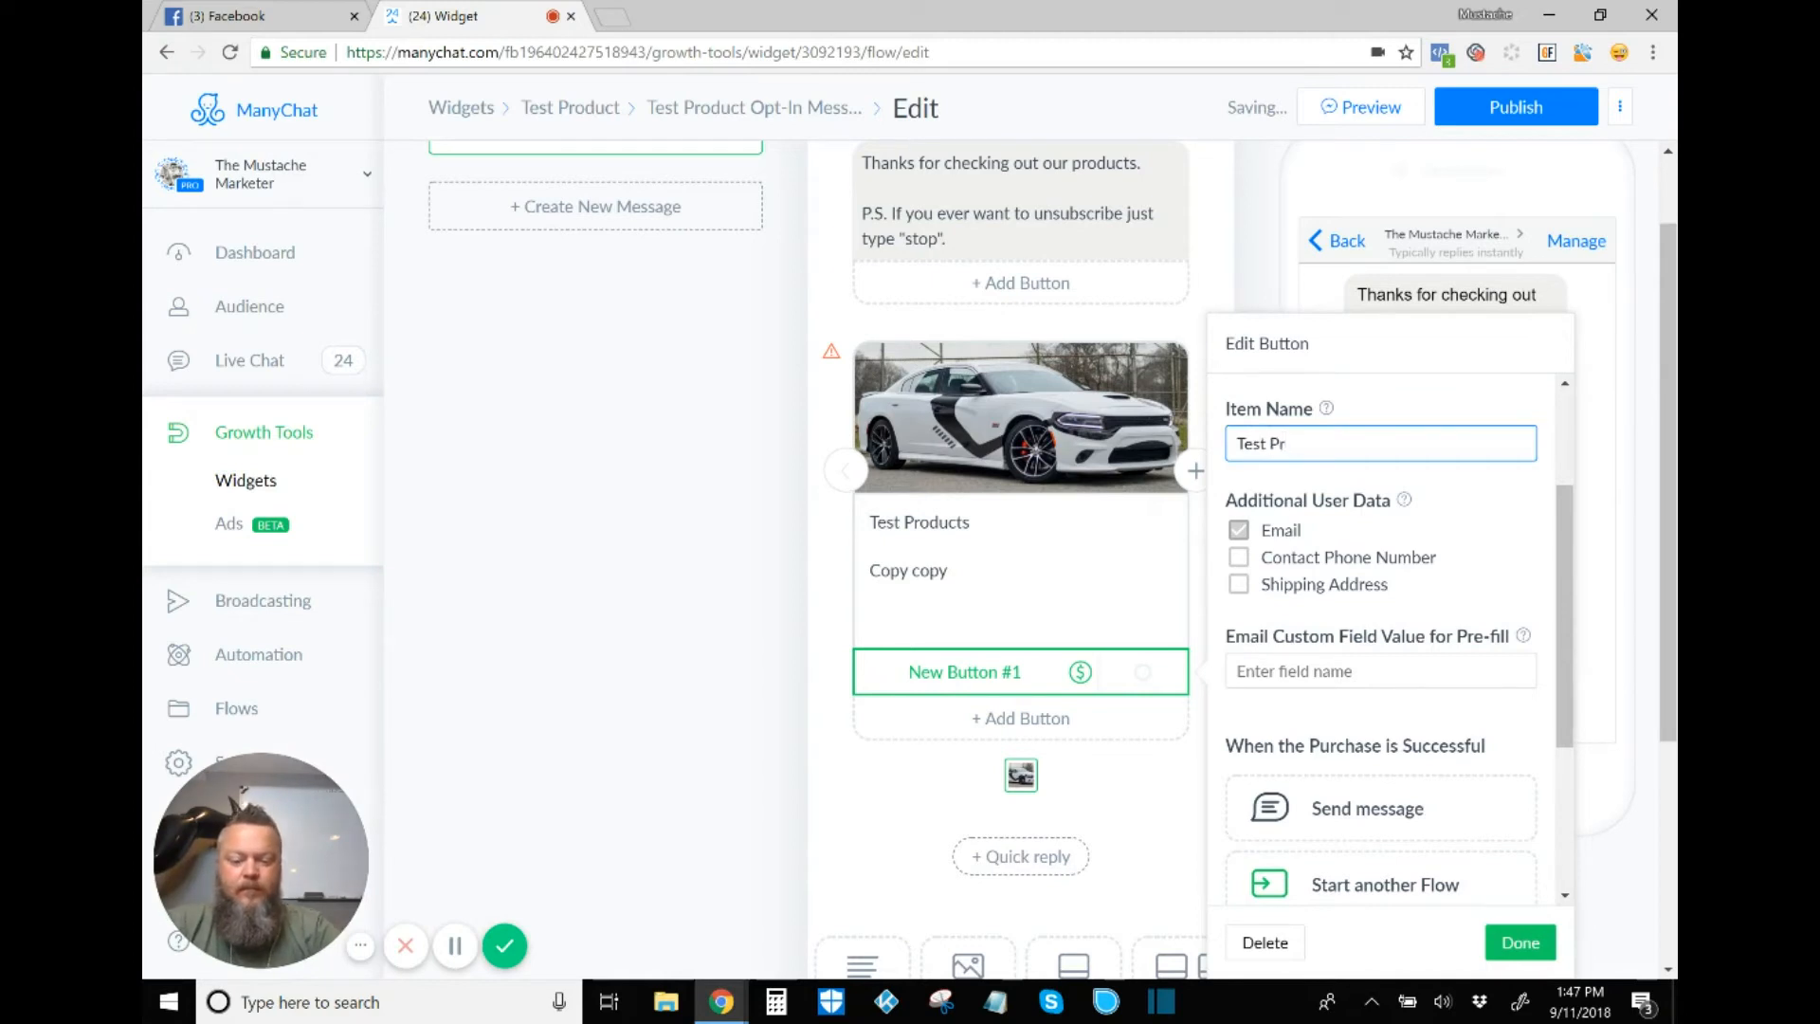
pyautogui.write('oduct')
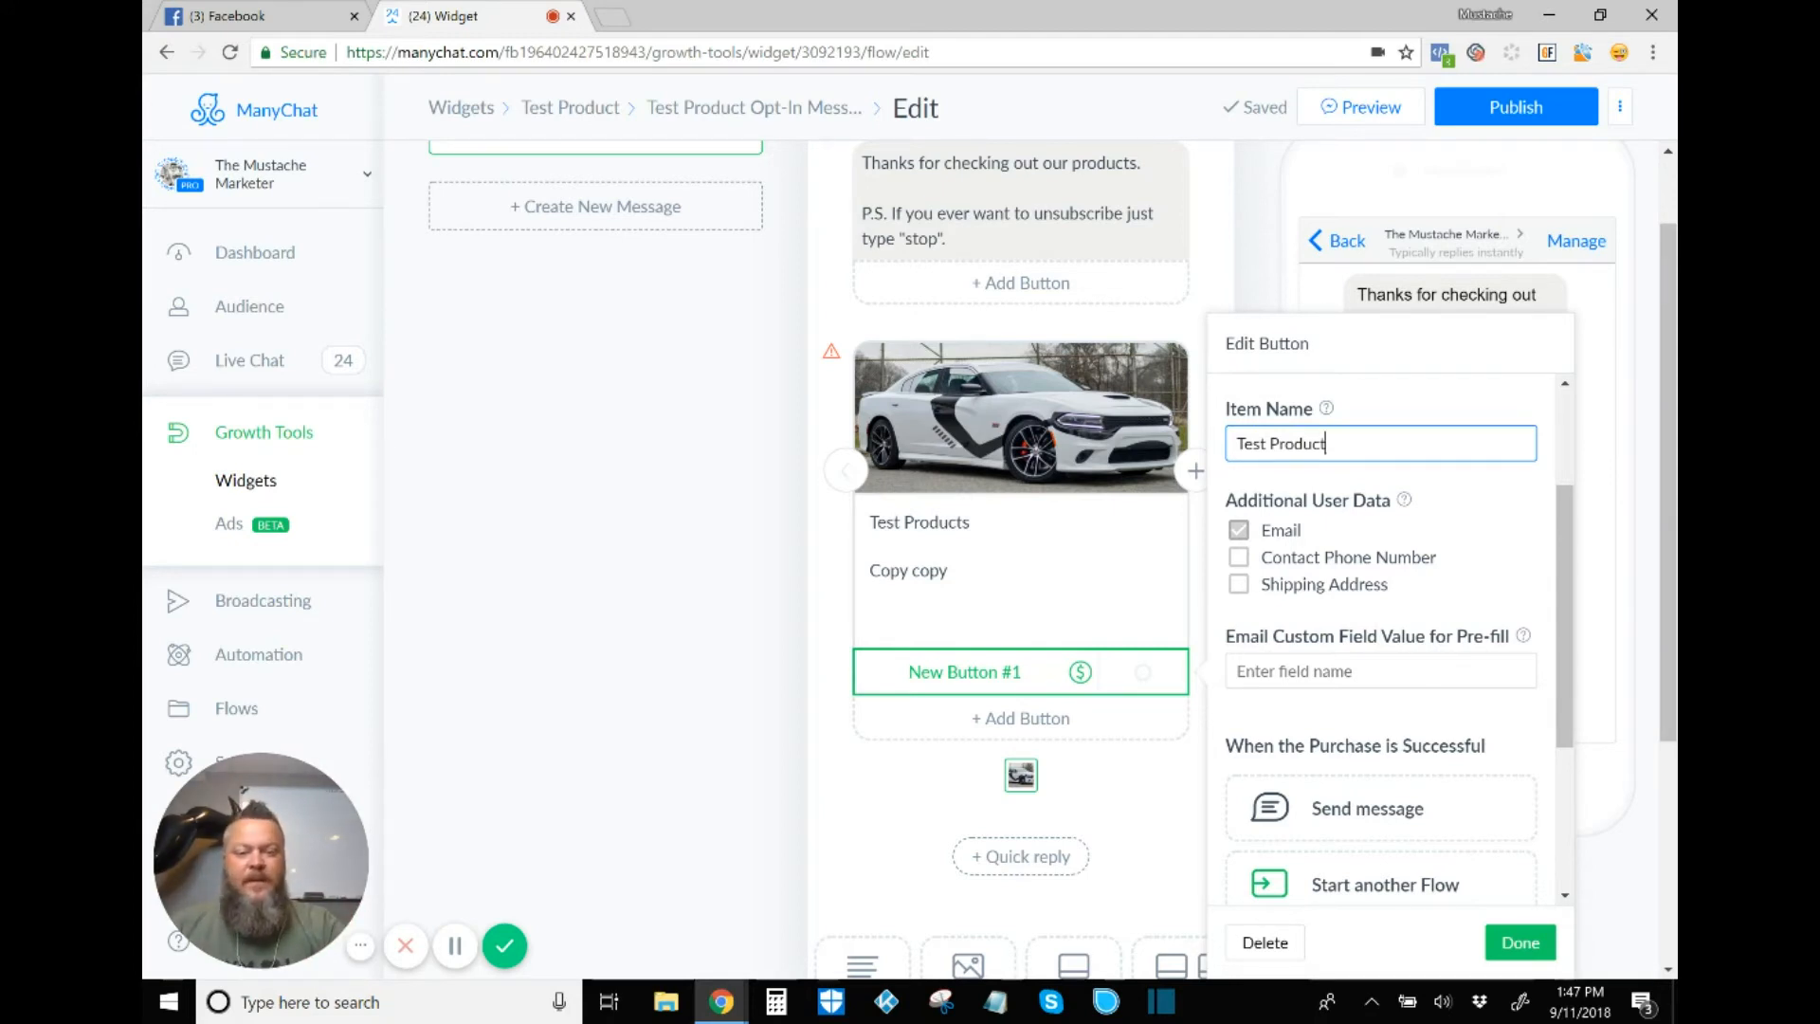
pyautogui.press('Tab')
pyautogui.click(1239, 558)
pyautogui.click(1239, 585)
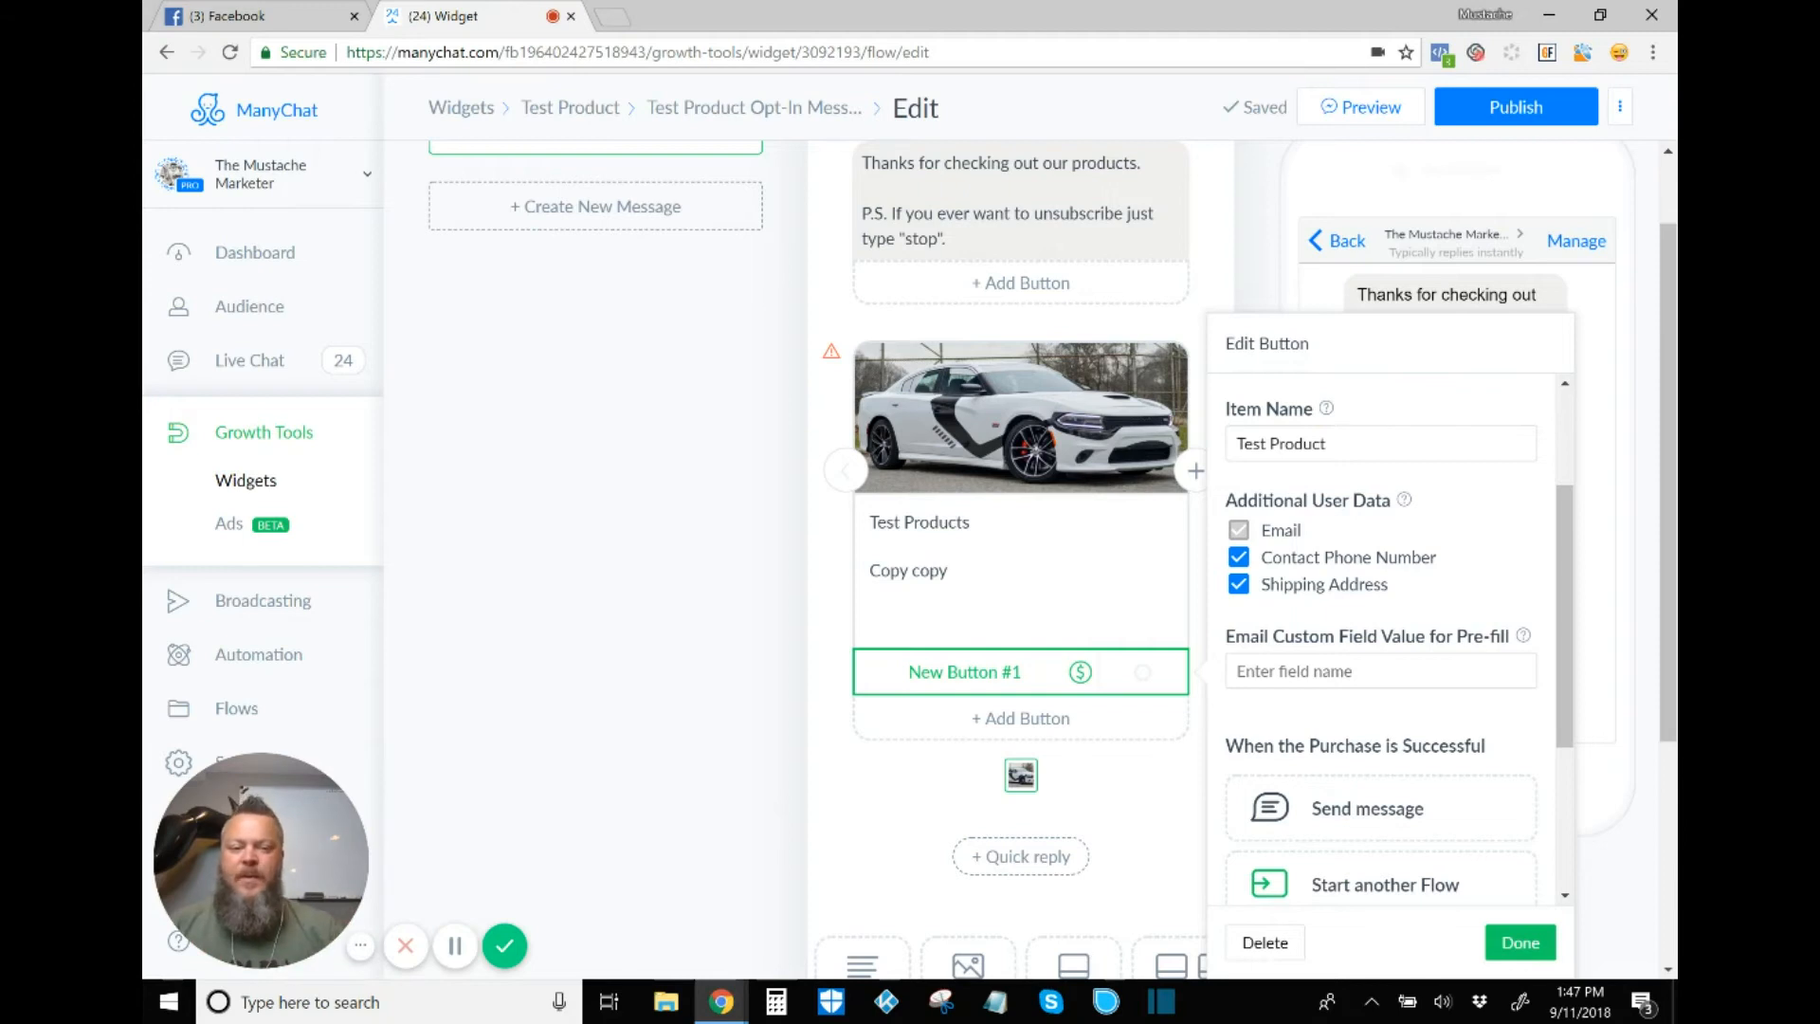
pyautogui.scroll(-3, 1381, 643)
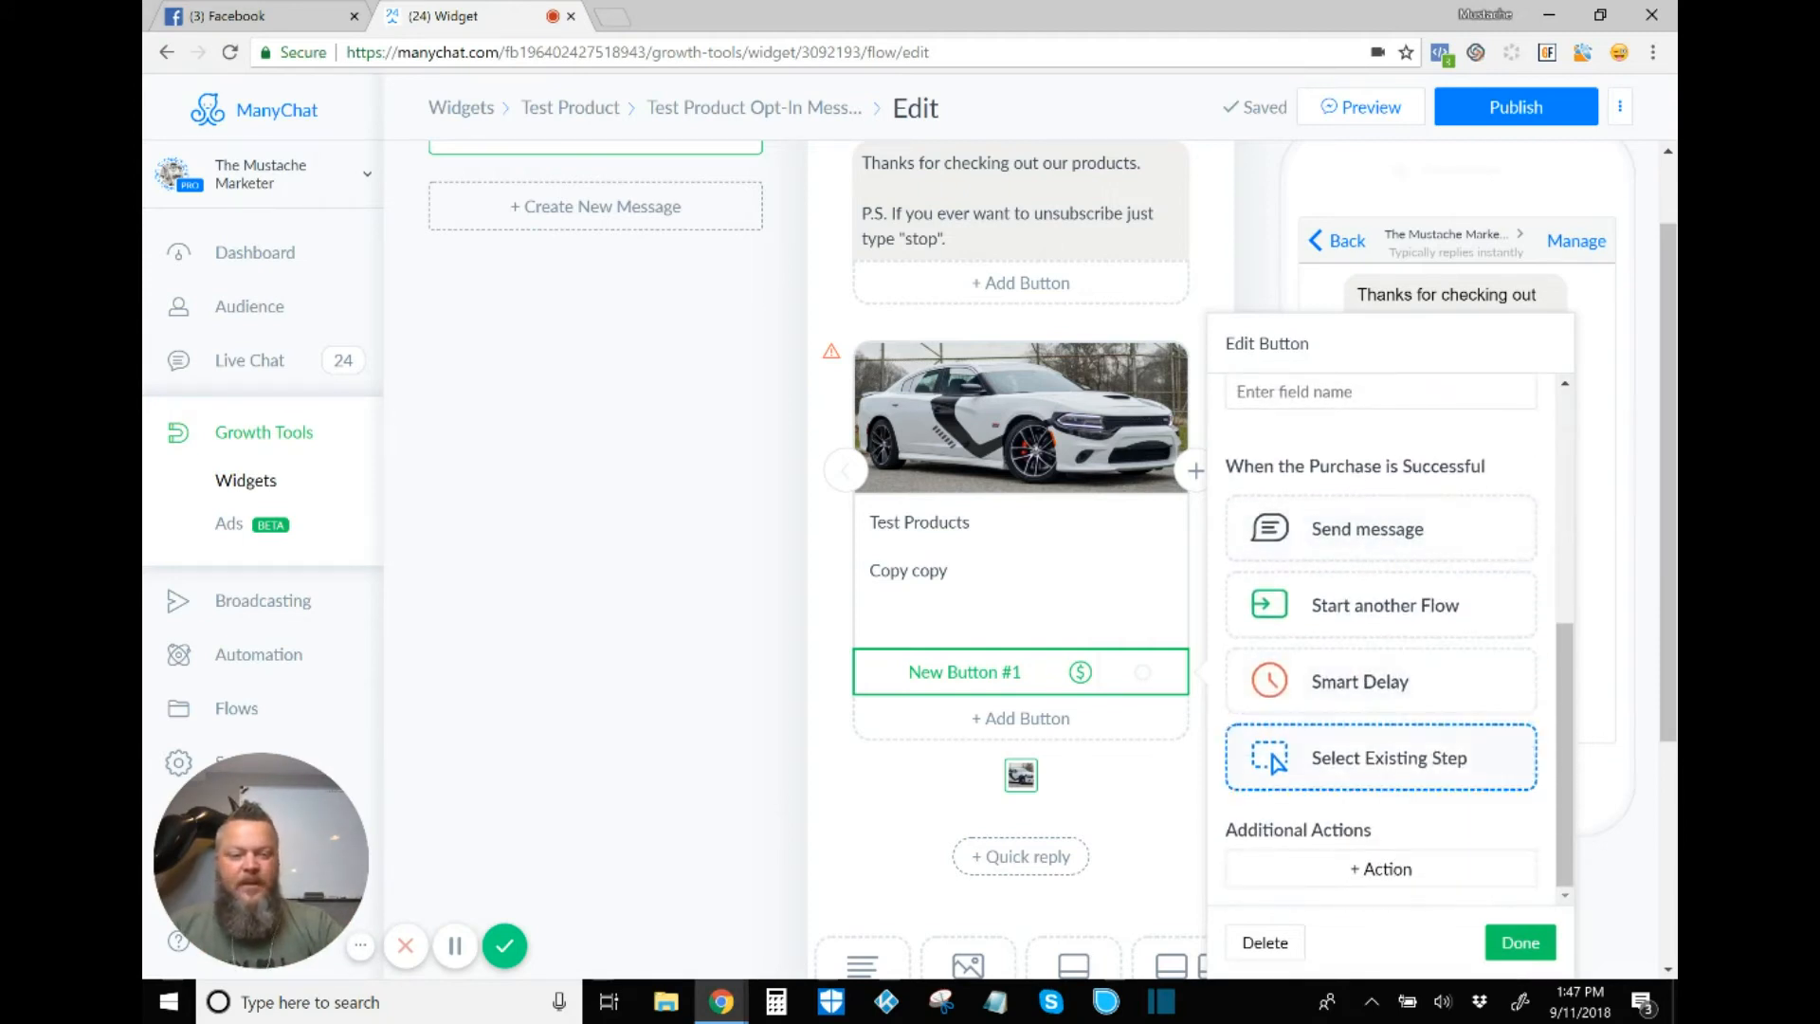
pyautogui.scroll(3, 1382, 759)
pyautogui.scroll(2, 1382, 642)
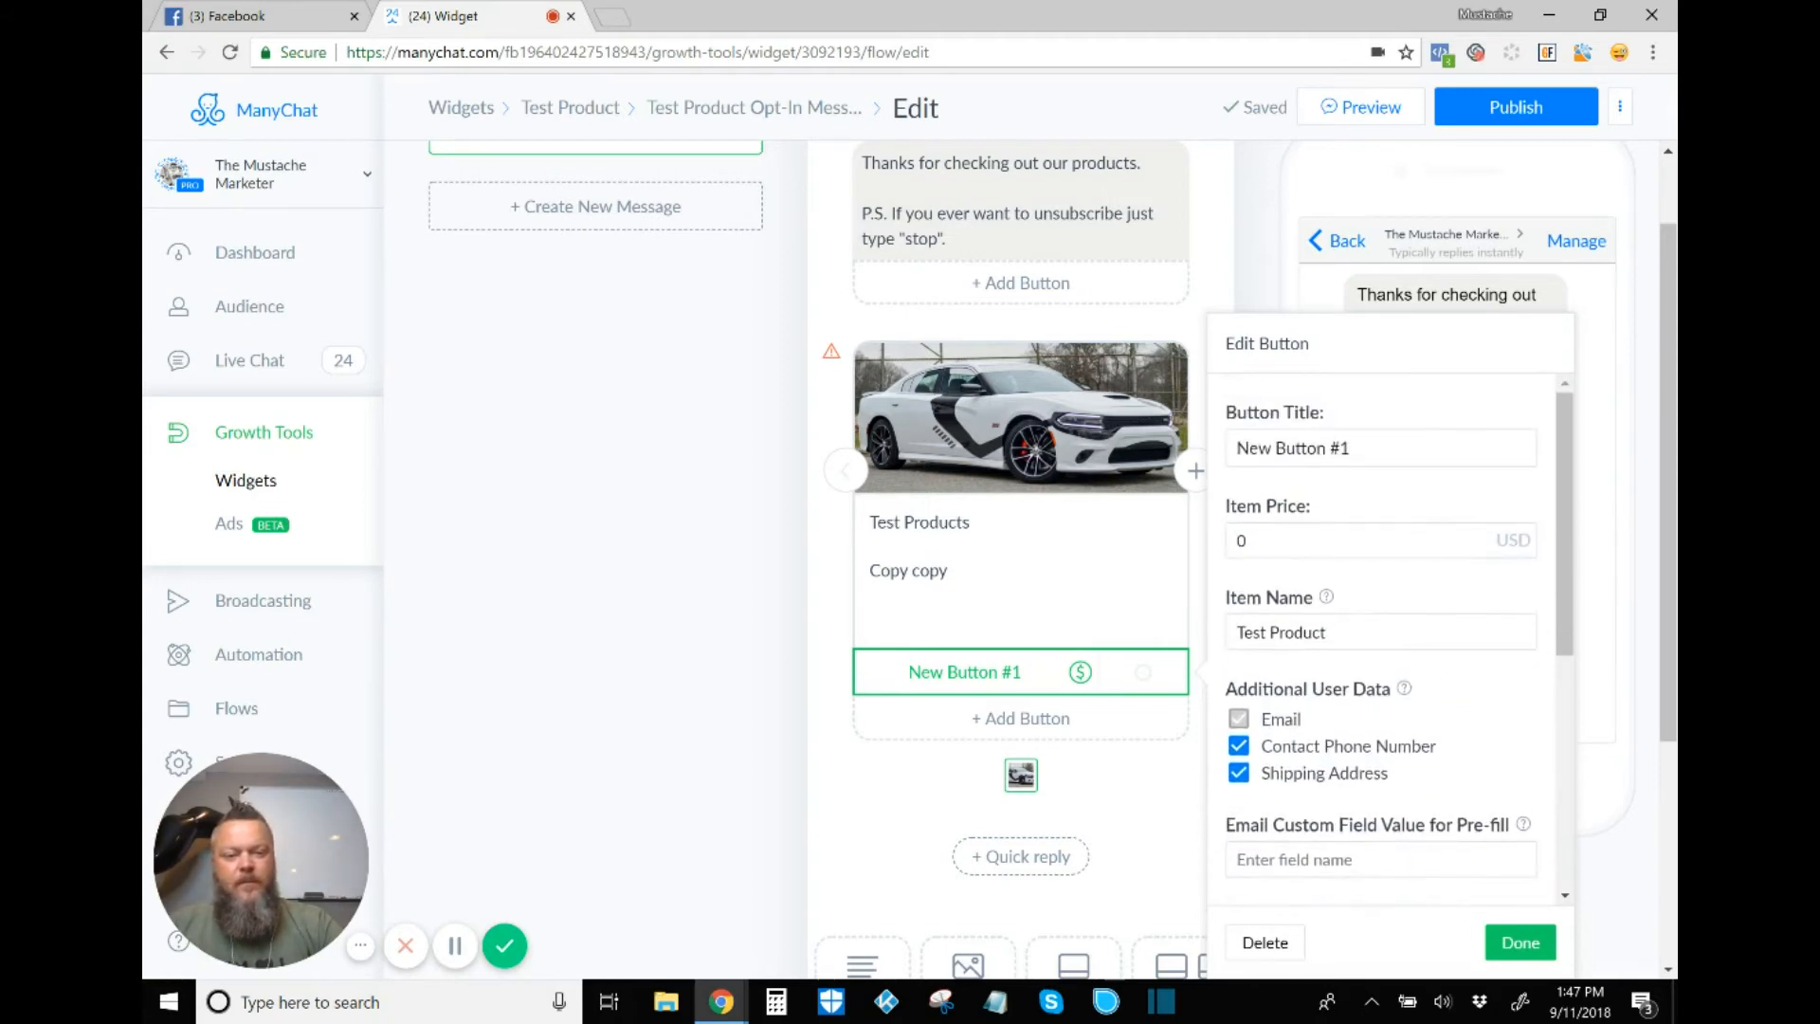
# Step: Title the buy button 'Buy NOW' and set its item price to 15 USD
pyautogui.click(1382, 449)
pyautogui.press('BackSpace')
pyautogui.press('BackSpace')
pyautogui.press('BackSpace')
pyautogui.press('BackSpace')
pyautogui.press('BackSpace')
pyautogui.press('BackSpace')
pyautogui.press('BackSpace')
pyautogui.press('BackSpace')
pyautogui.press('BackSpace')
pyautogui.press('BackSpace')
pyautogui.press('BackSpace')
pyautogui.press('BackSpace')
pyautogui.press('BackSpace')
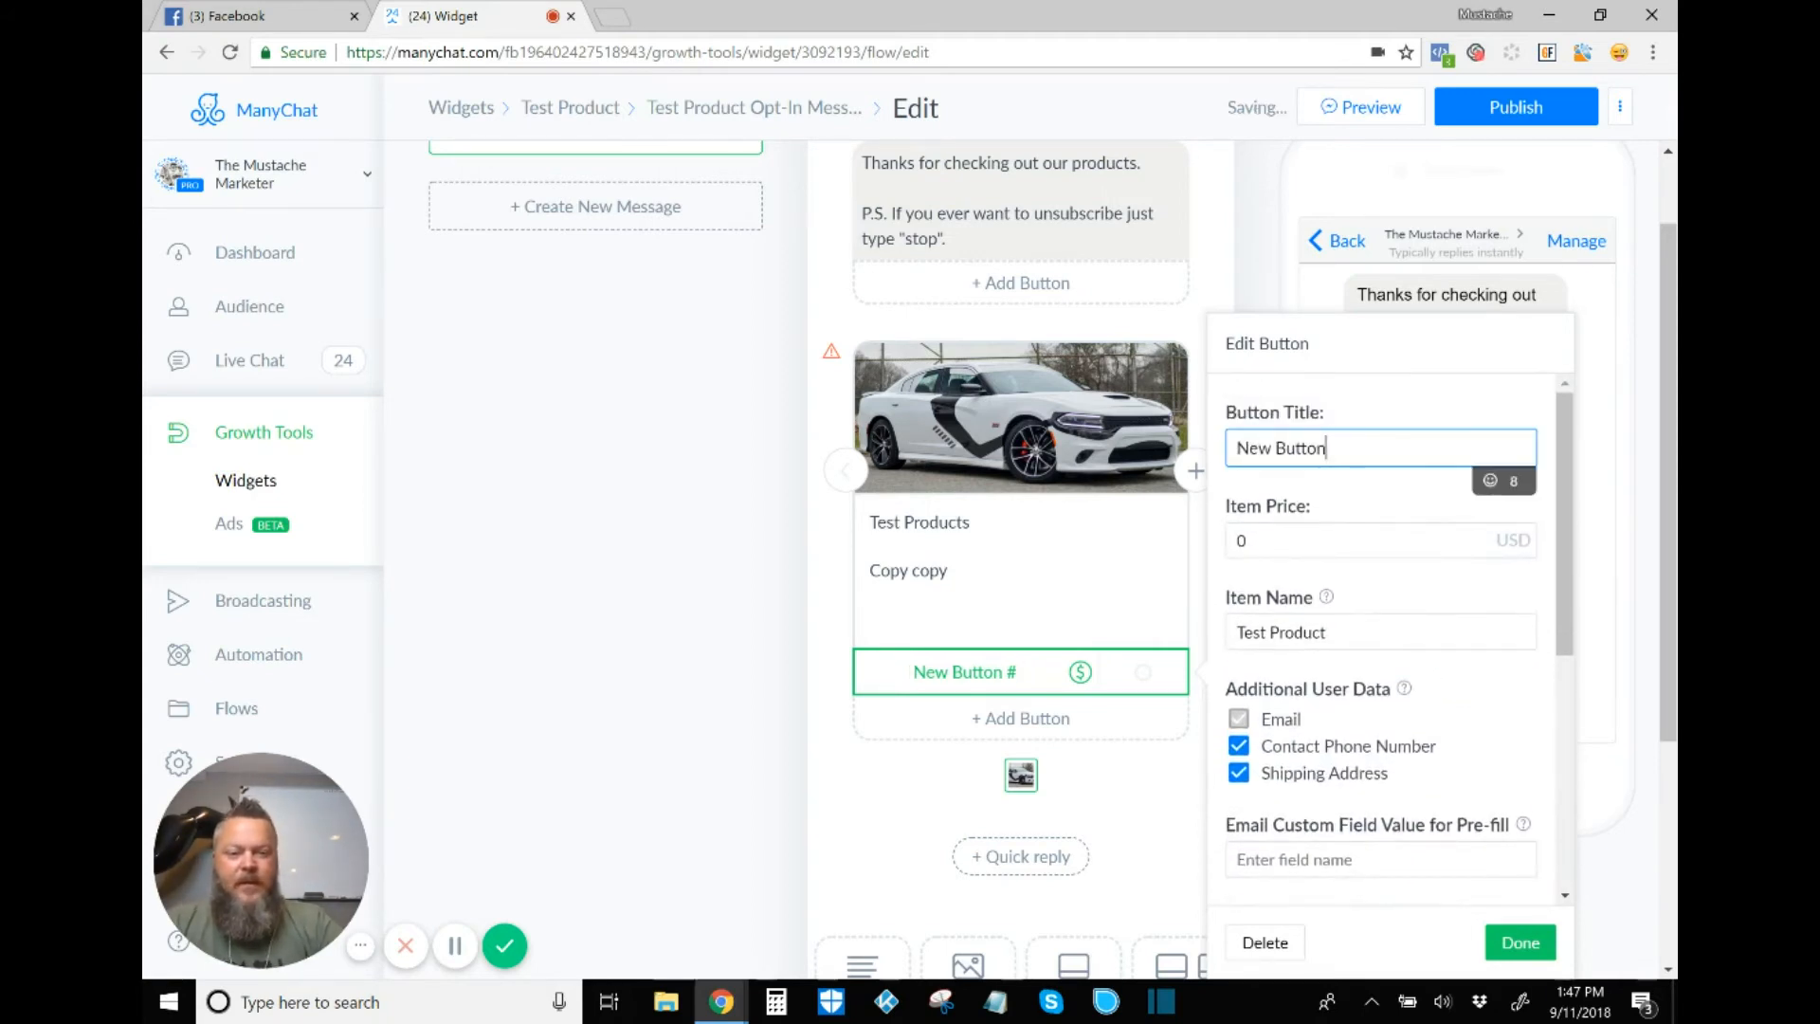
pyautogui.write('Buy')
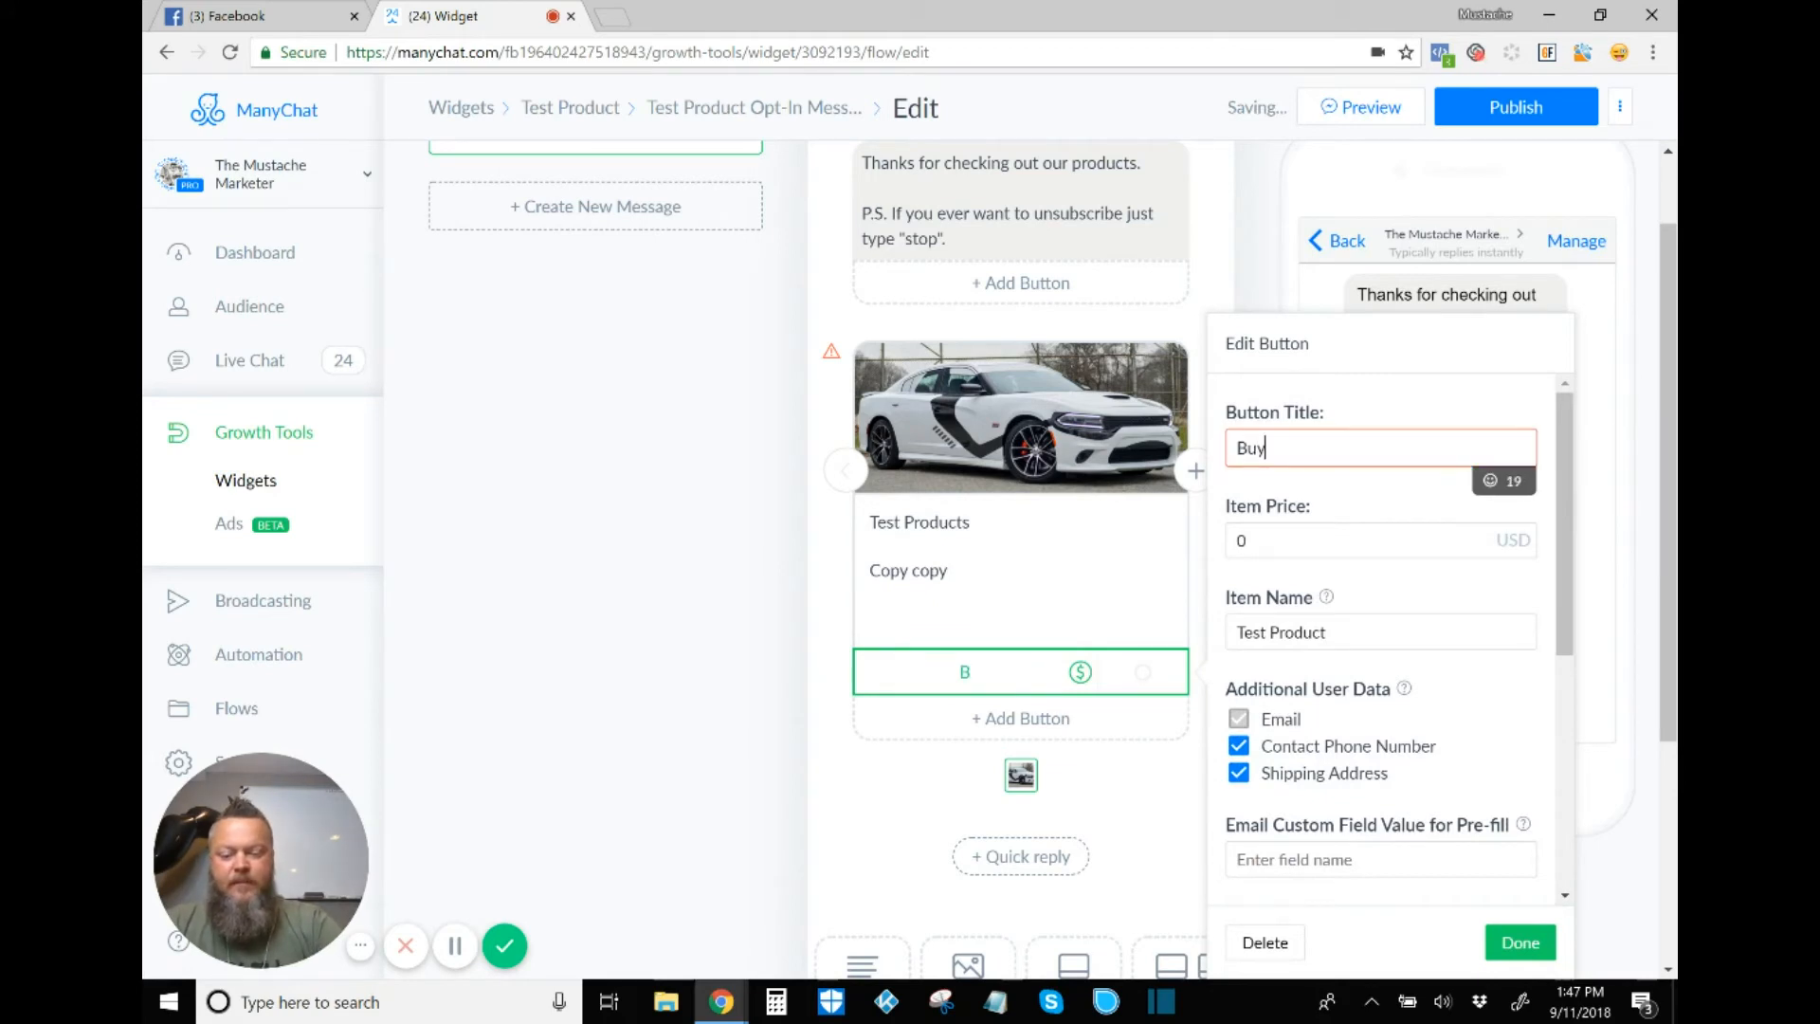
pyautogui.write(' NOW')
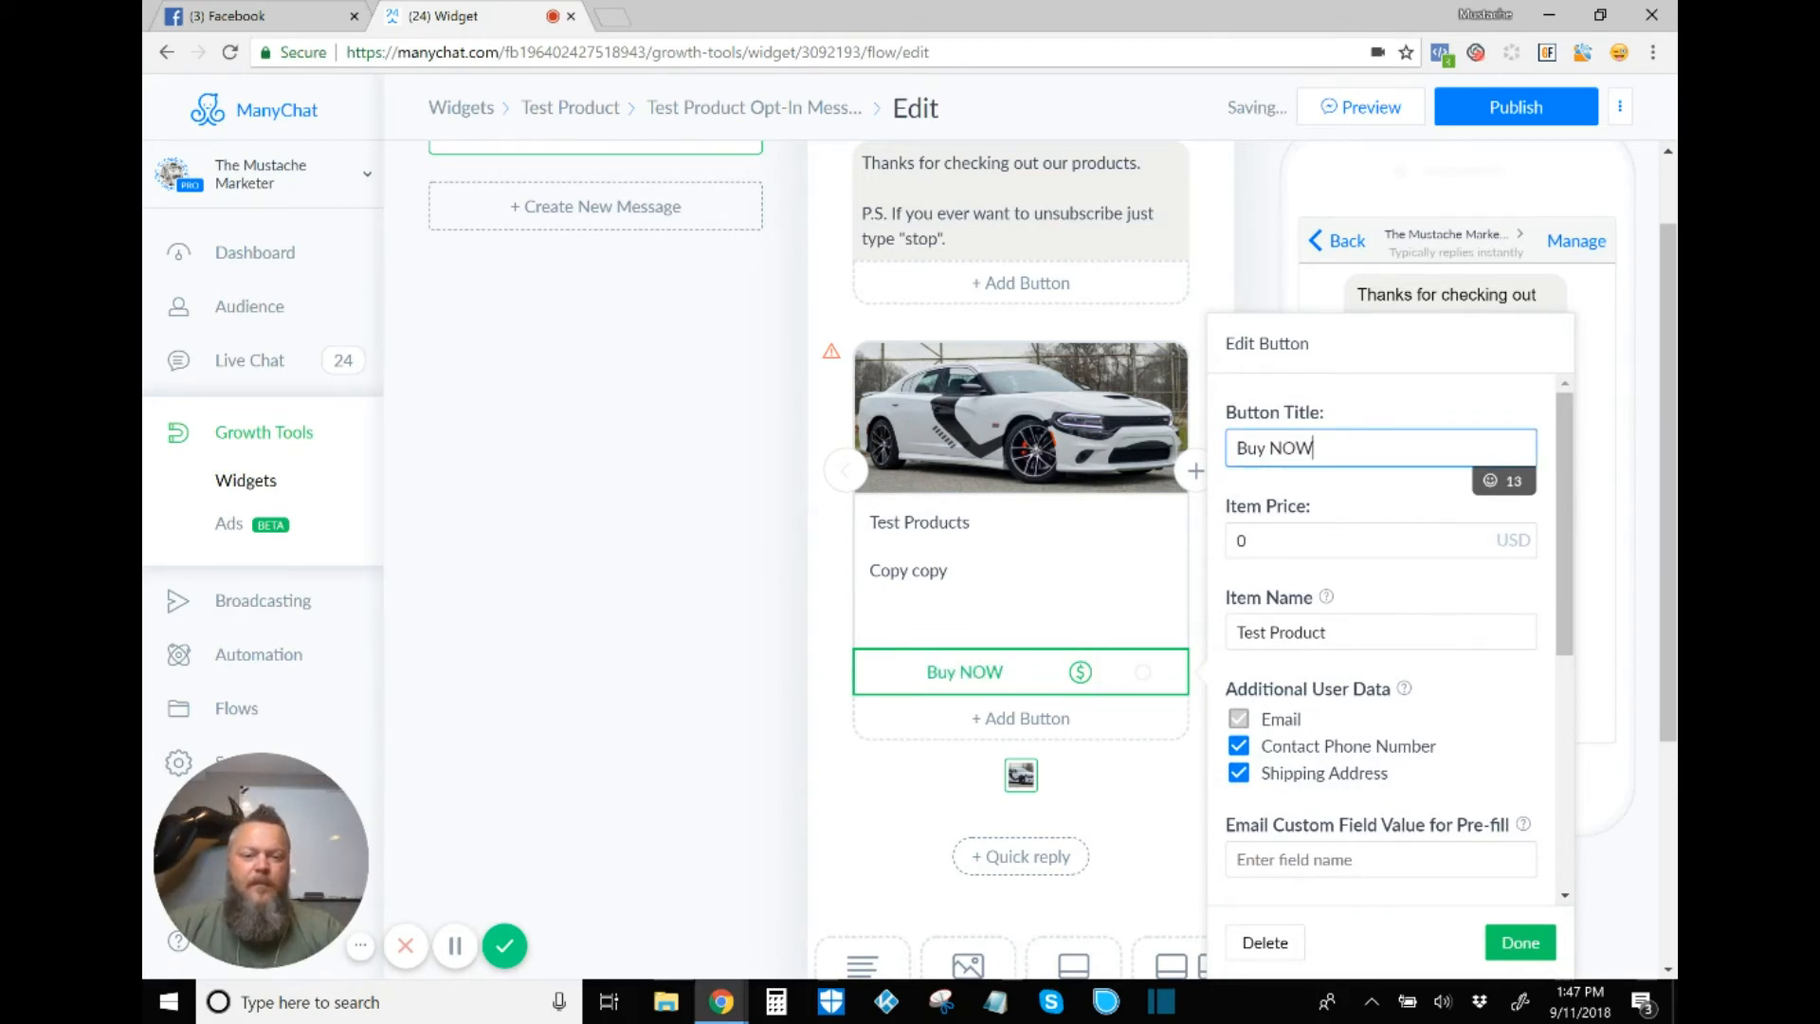
pyautogui.press('Tab')
pyautogui.press('BackSpace')
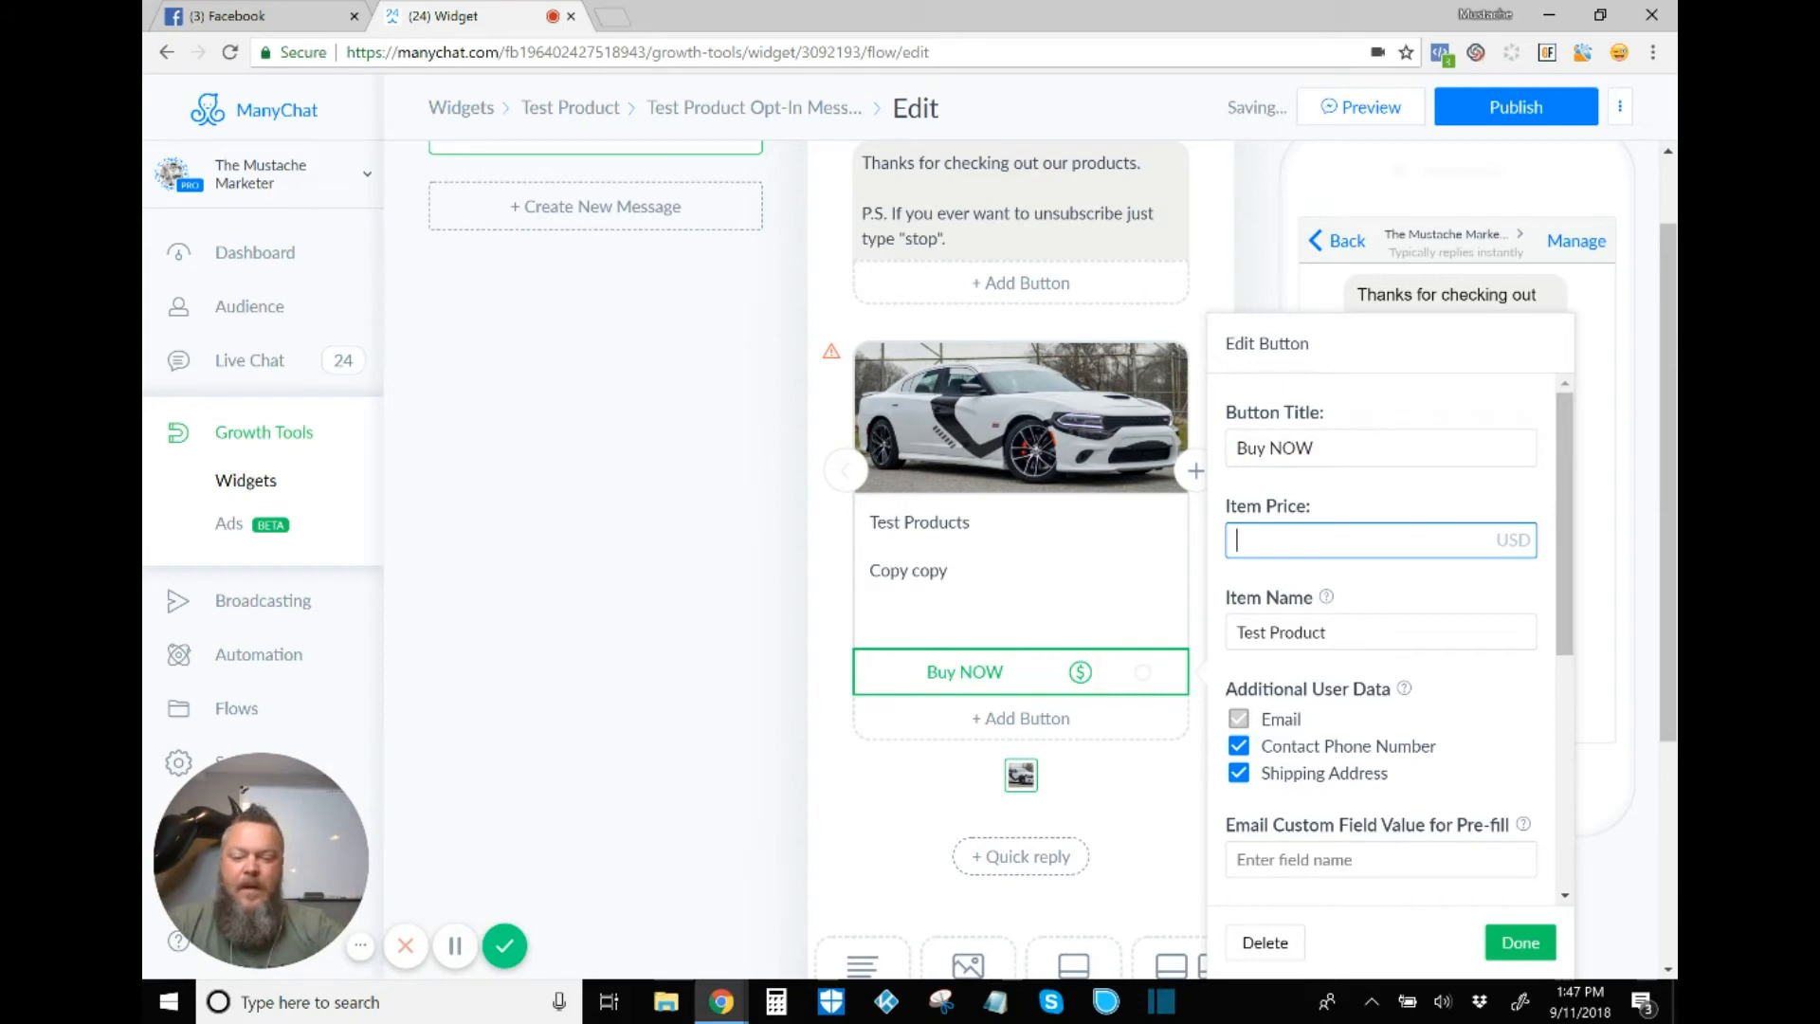
pyautogui.write('15')
pyautogui.press('BackSpace')
pyautogui.press('BackSpace')
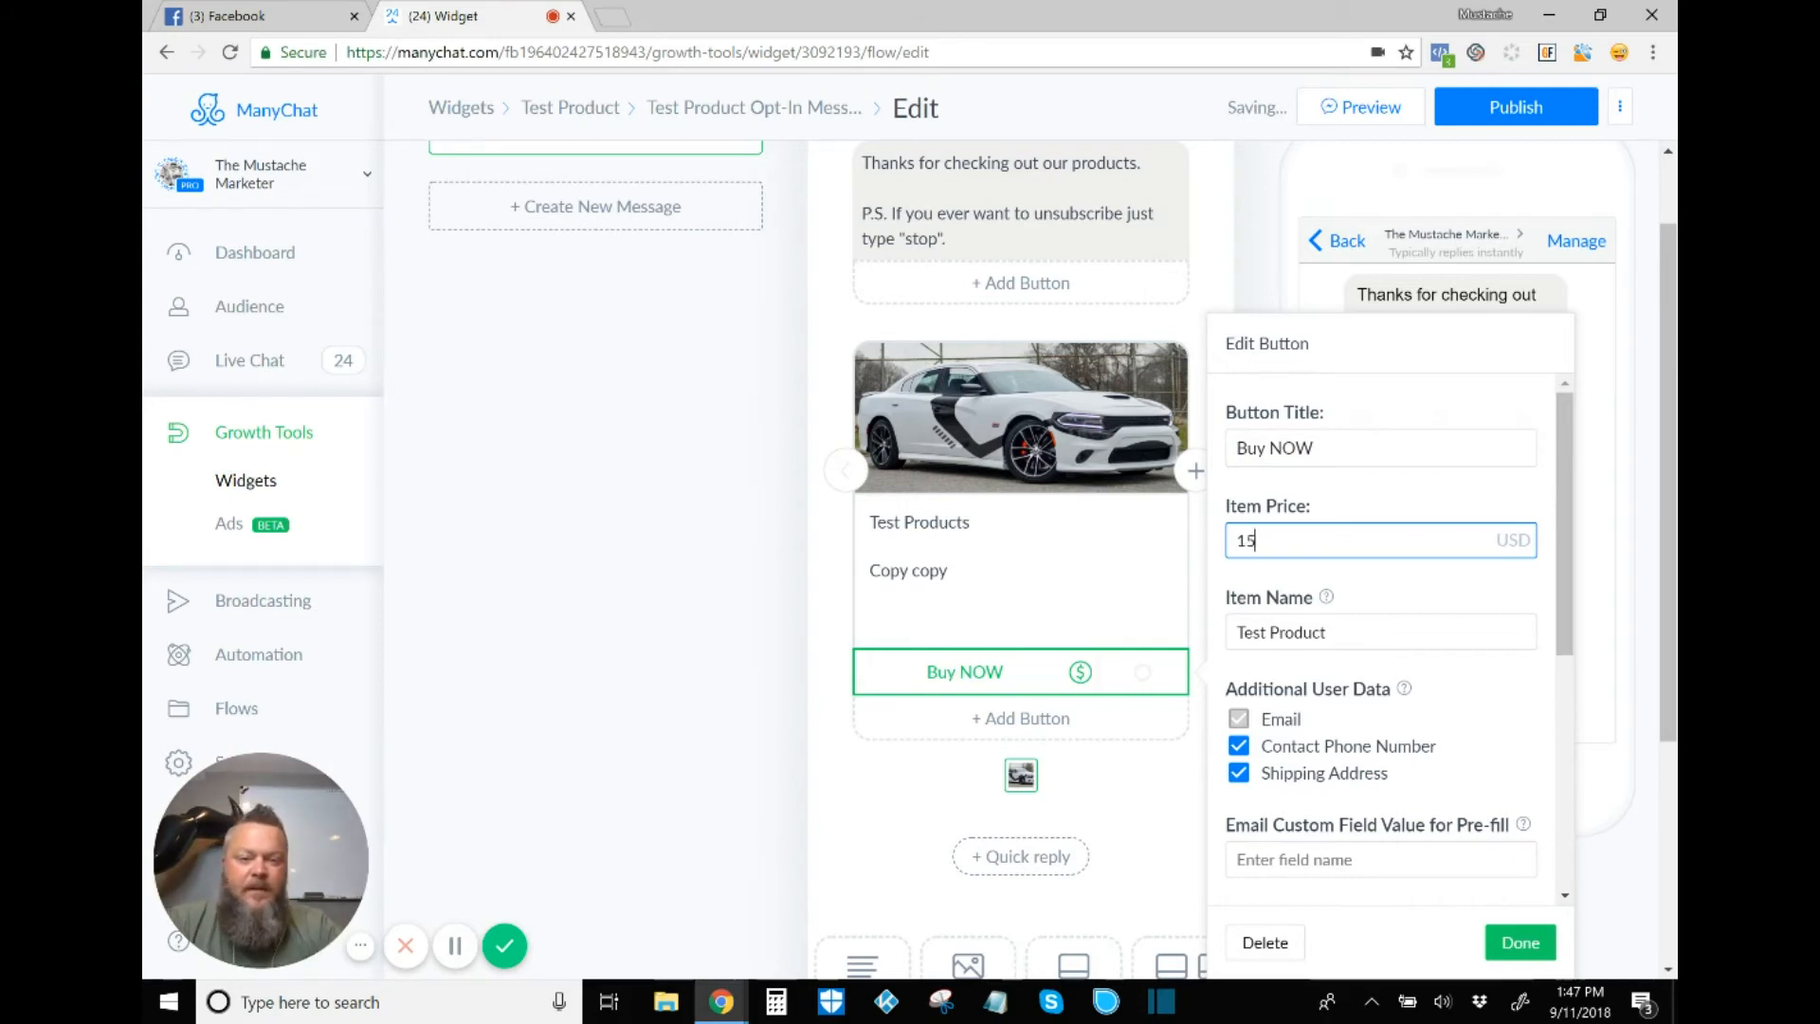
pyautogui.write('15')
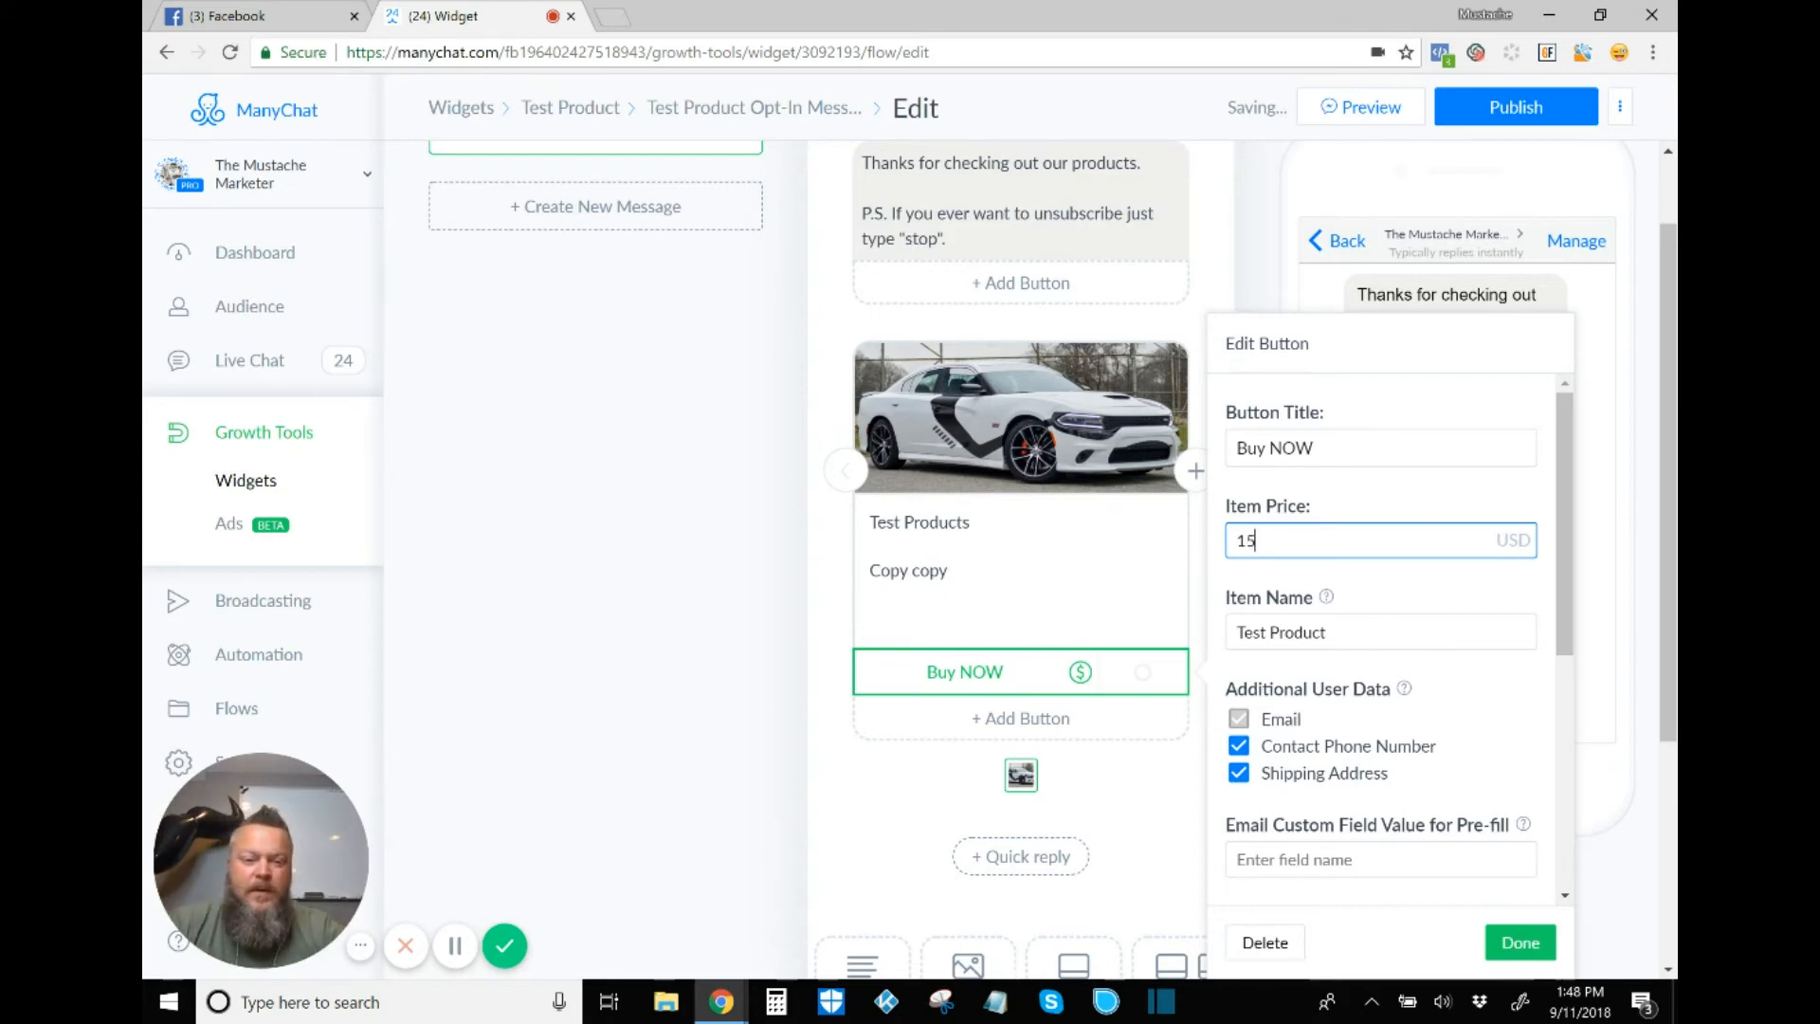
pyautogui.press('Return')
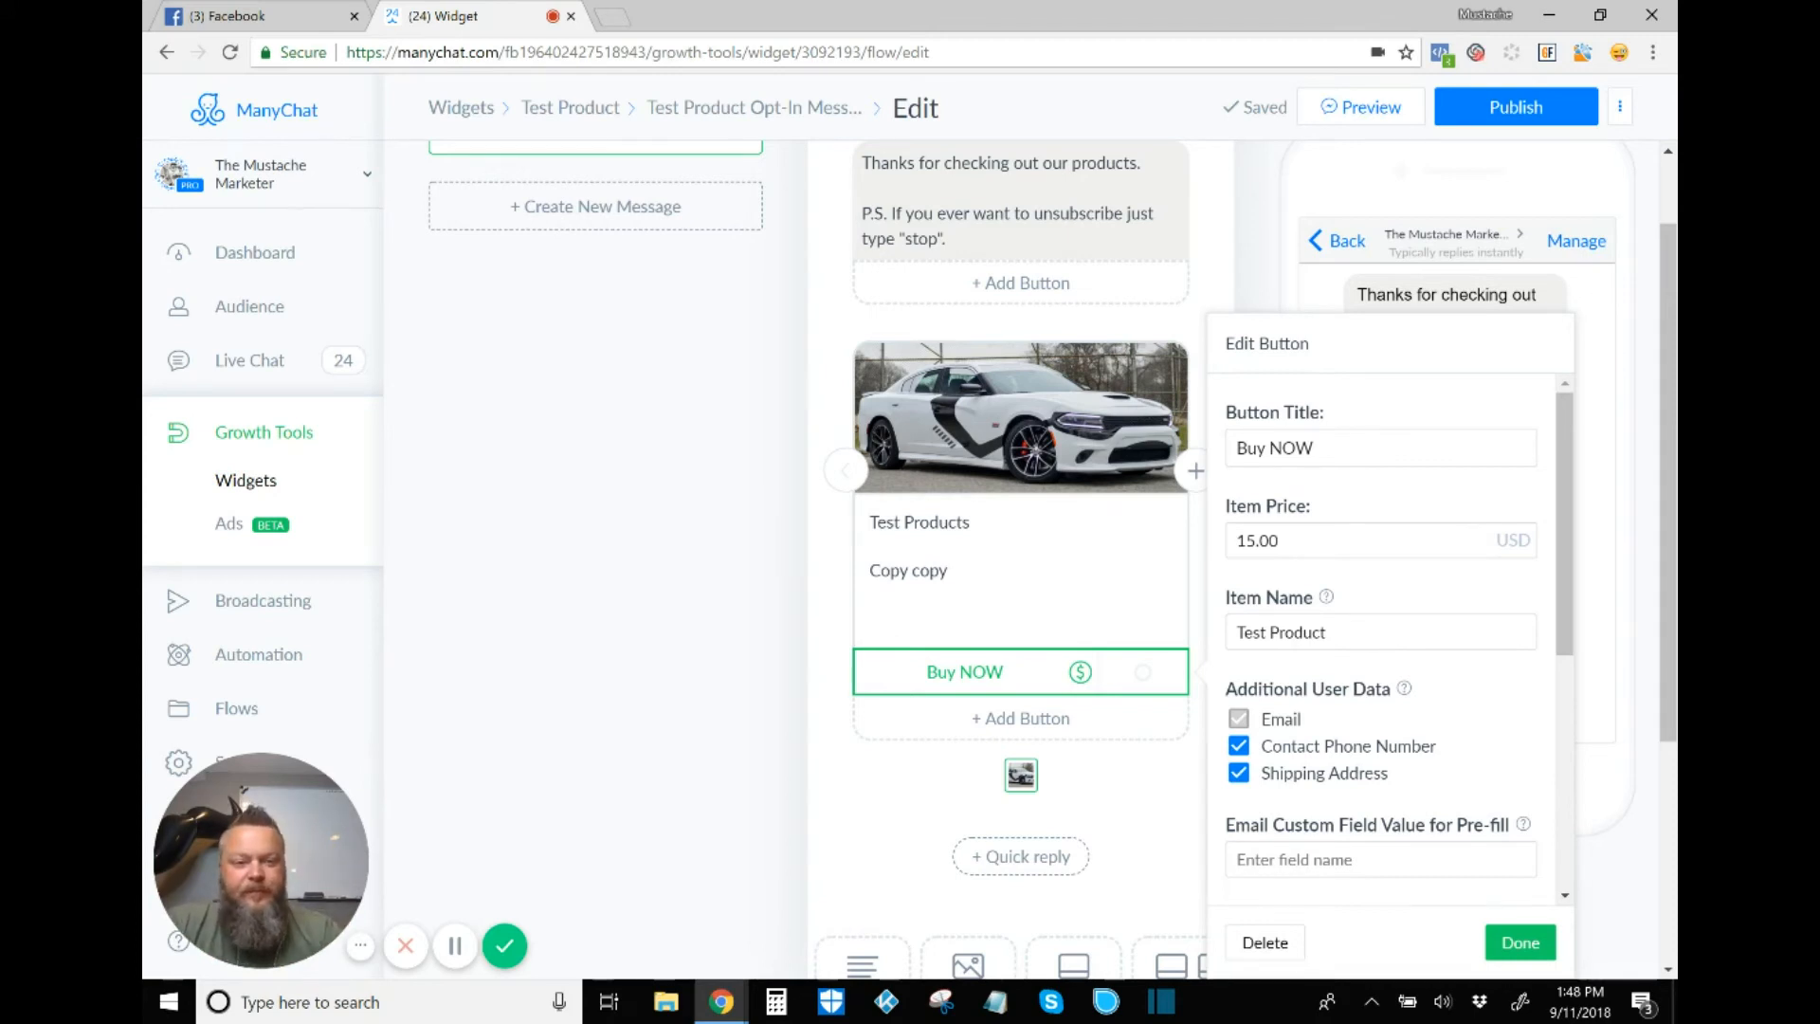
# Step: Attach a Send Message step as the Buy NOW successful-purchase action and open that empty step
pyautogui.scroll(-3, 1384, 635)
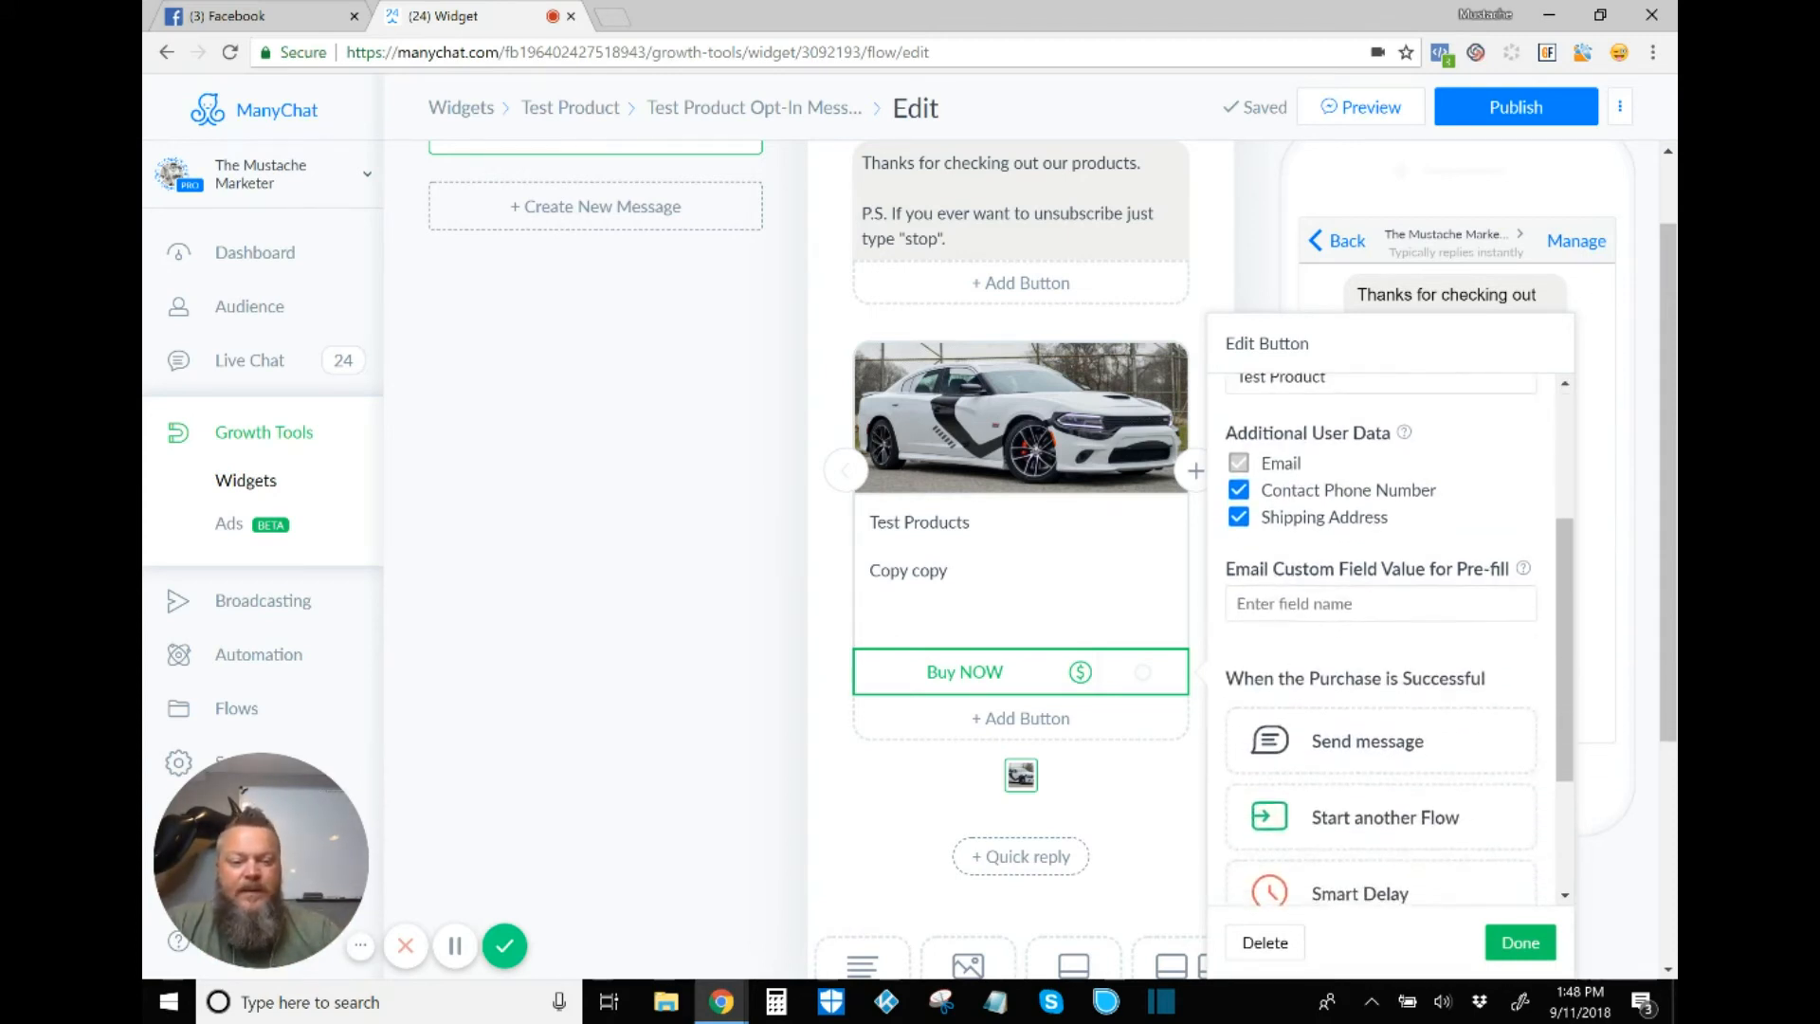
pyautogui.scroll(-2, 1385, 635)
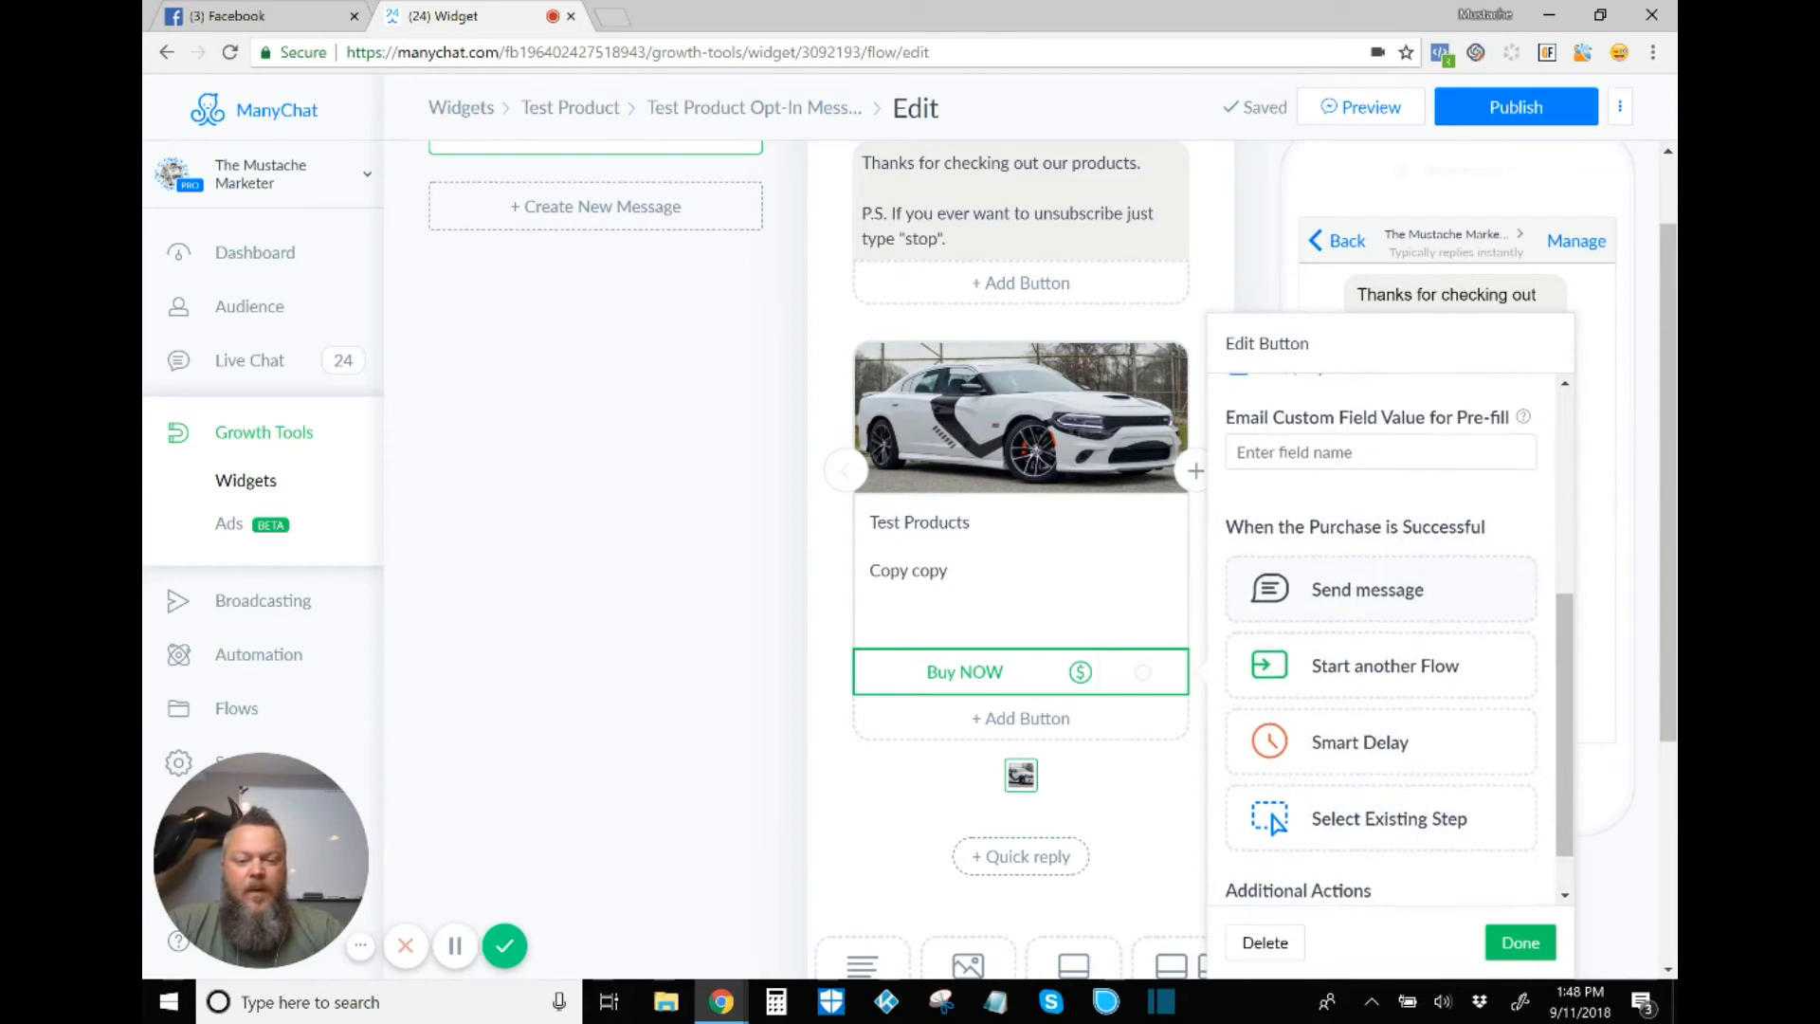
pyautogui.scroll(-1, 1384, 635)
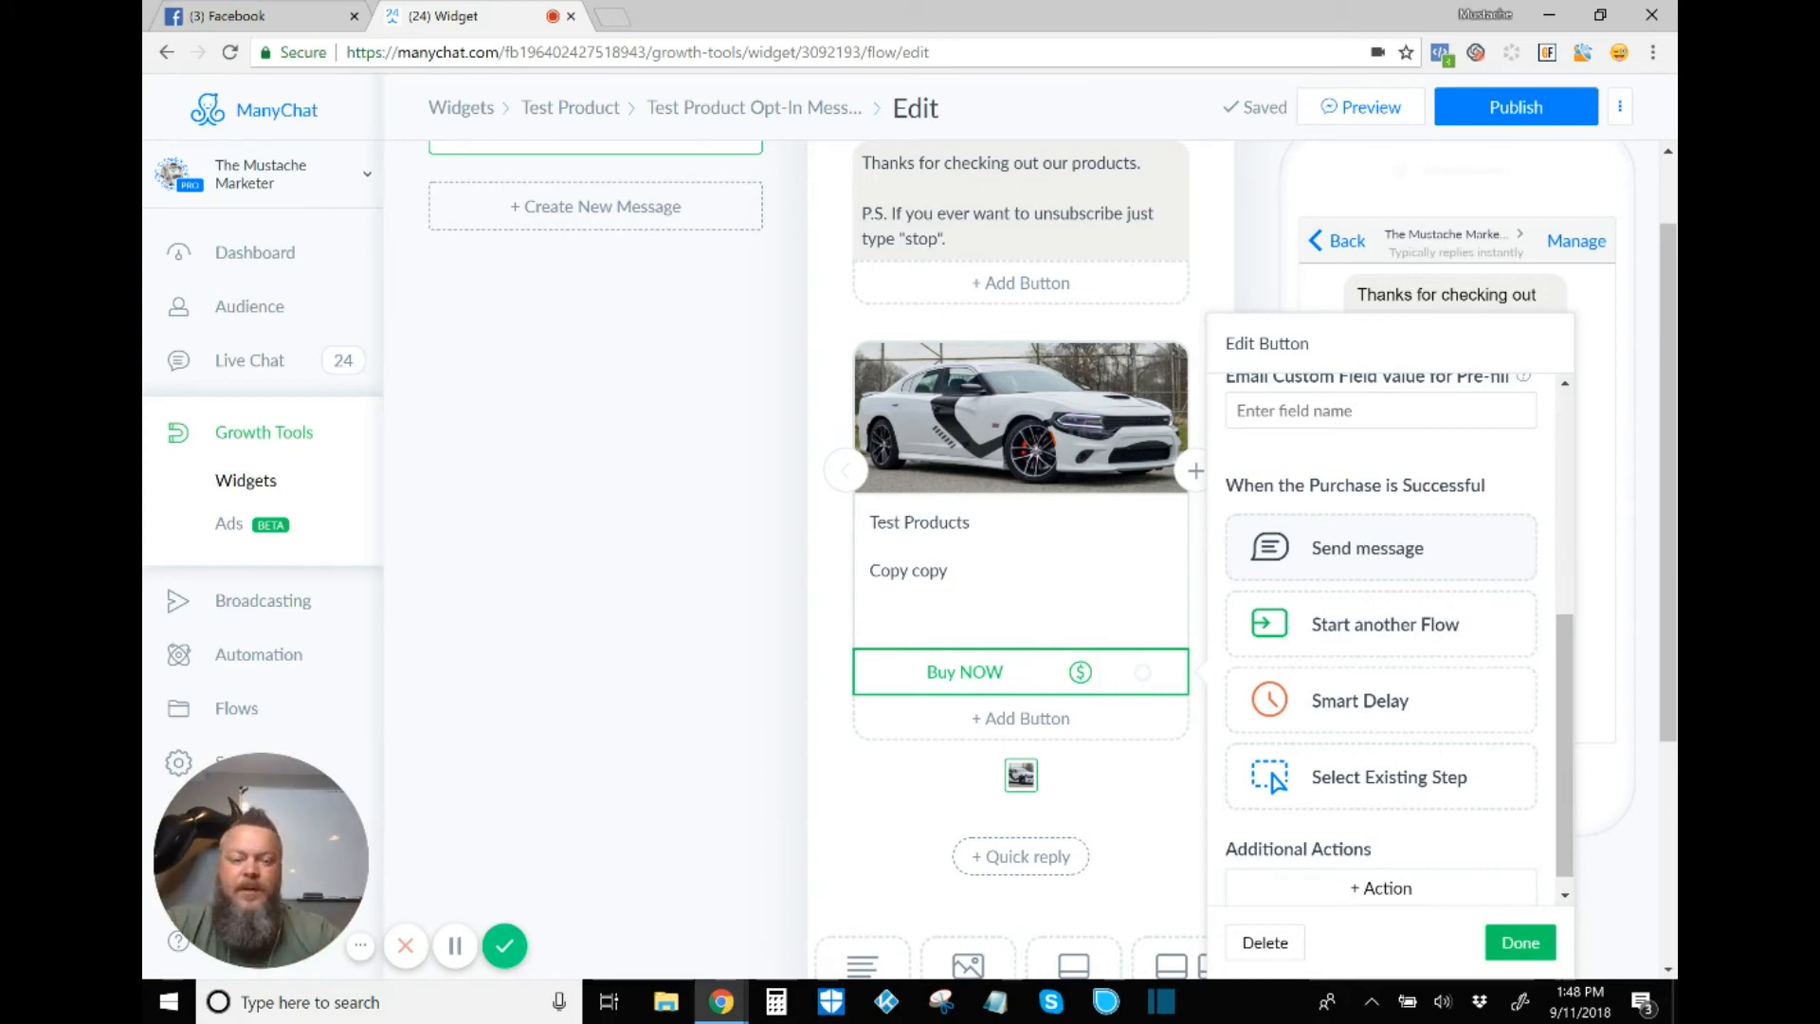
pyautogui.click(1368, 548)
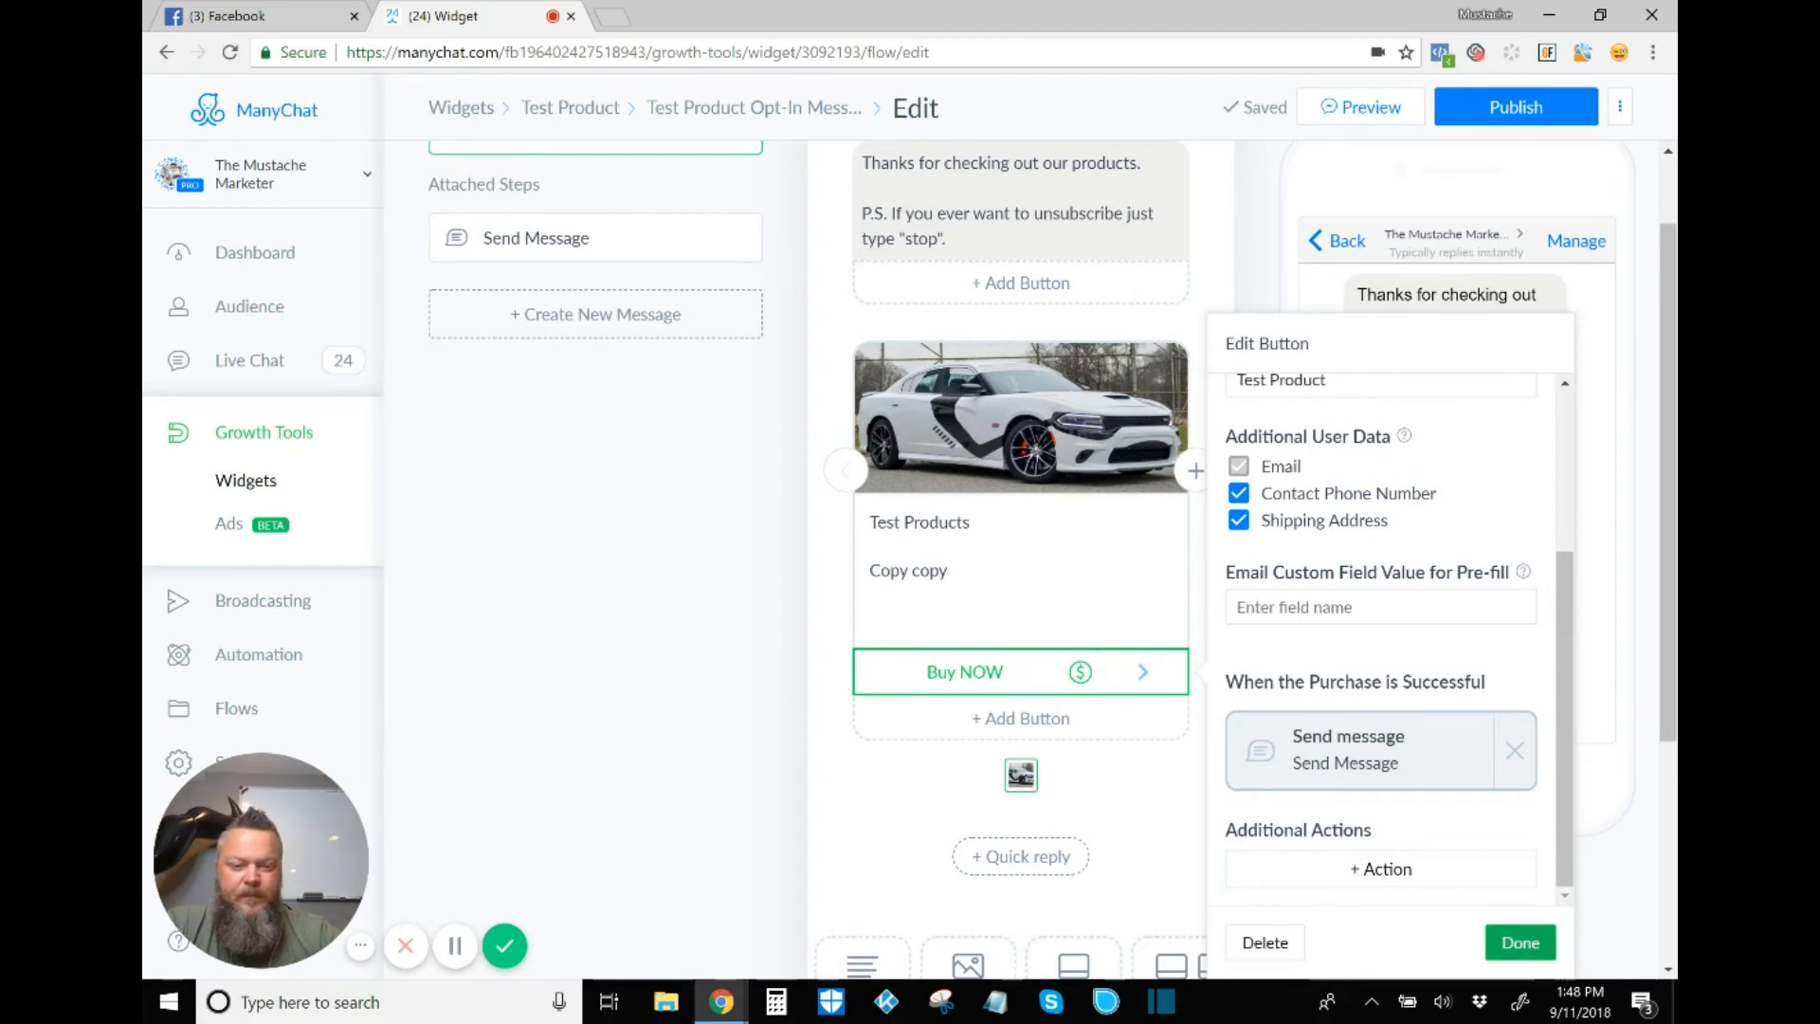
pyautogui.click(1520, 943)
pyautogui.click(1142, 671)
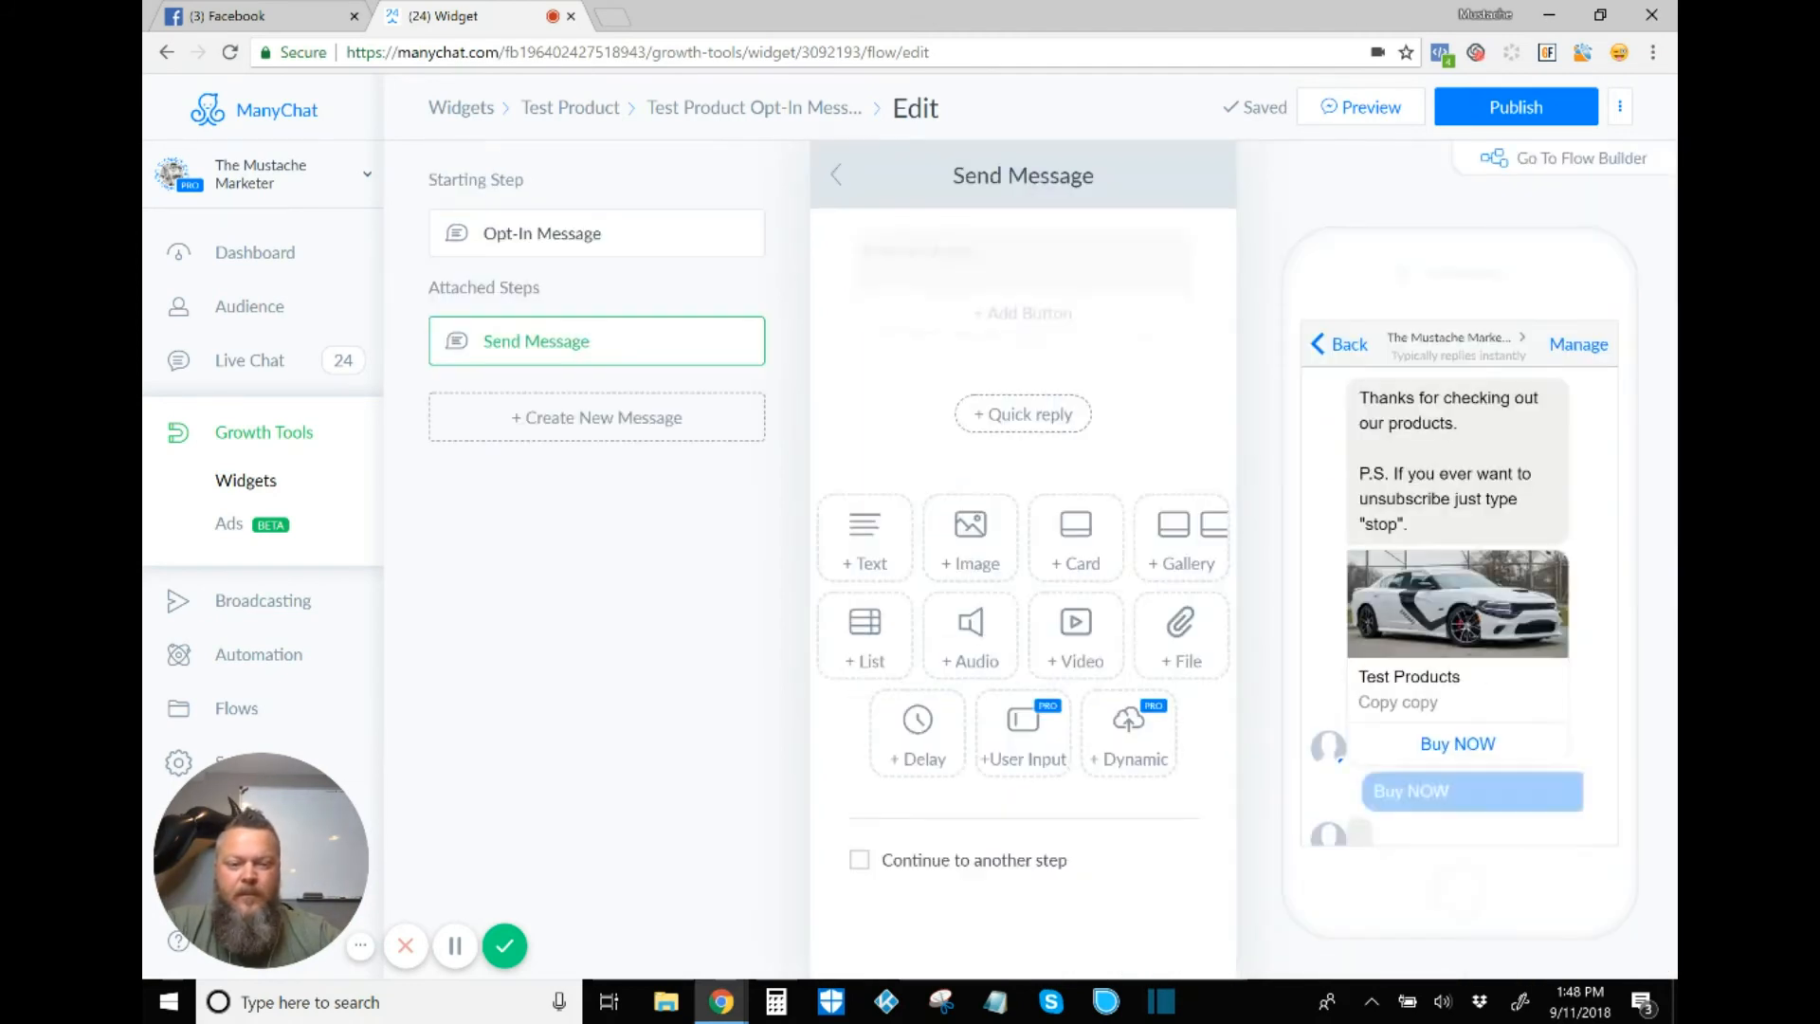
# Step: Name the step 'Thank You' and write 'Thanks for your purchase!' with a blank line above it
pyautogui.click(1023, 175)
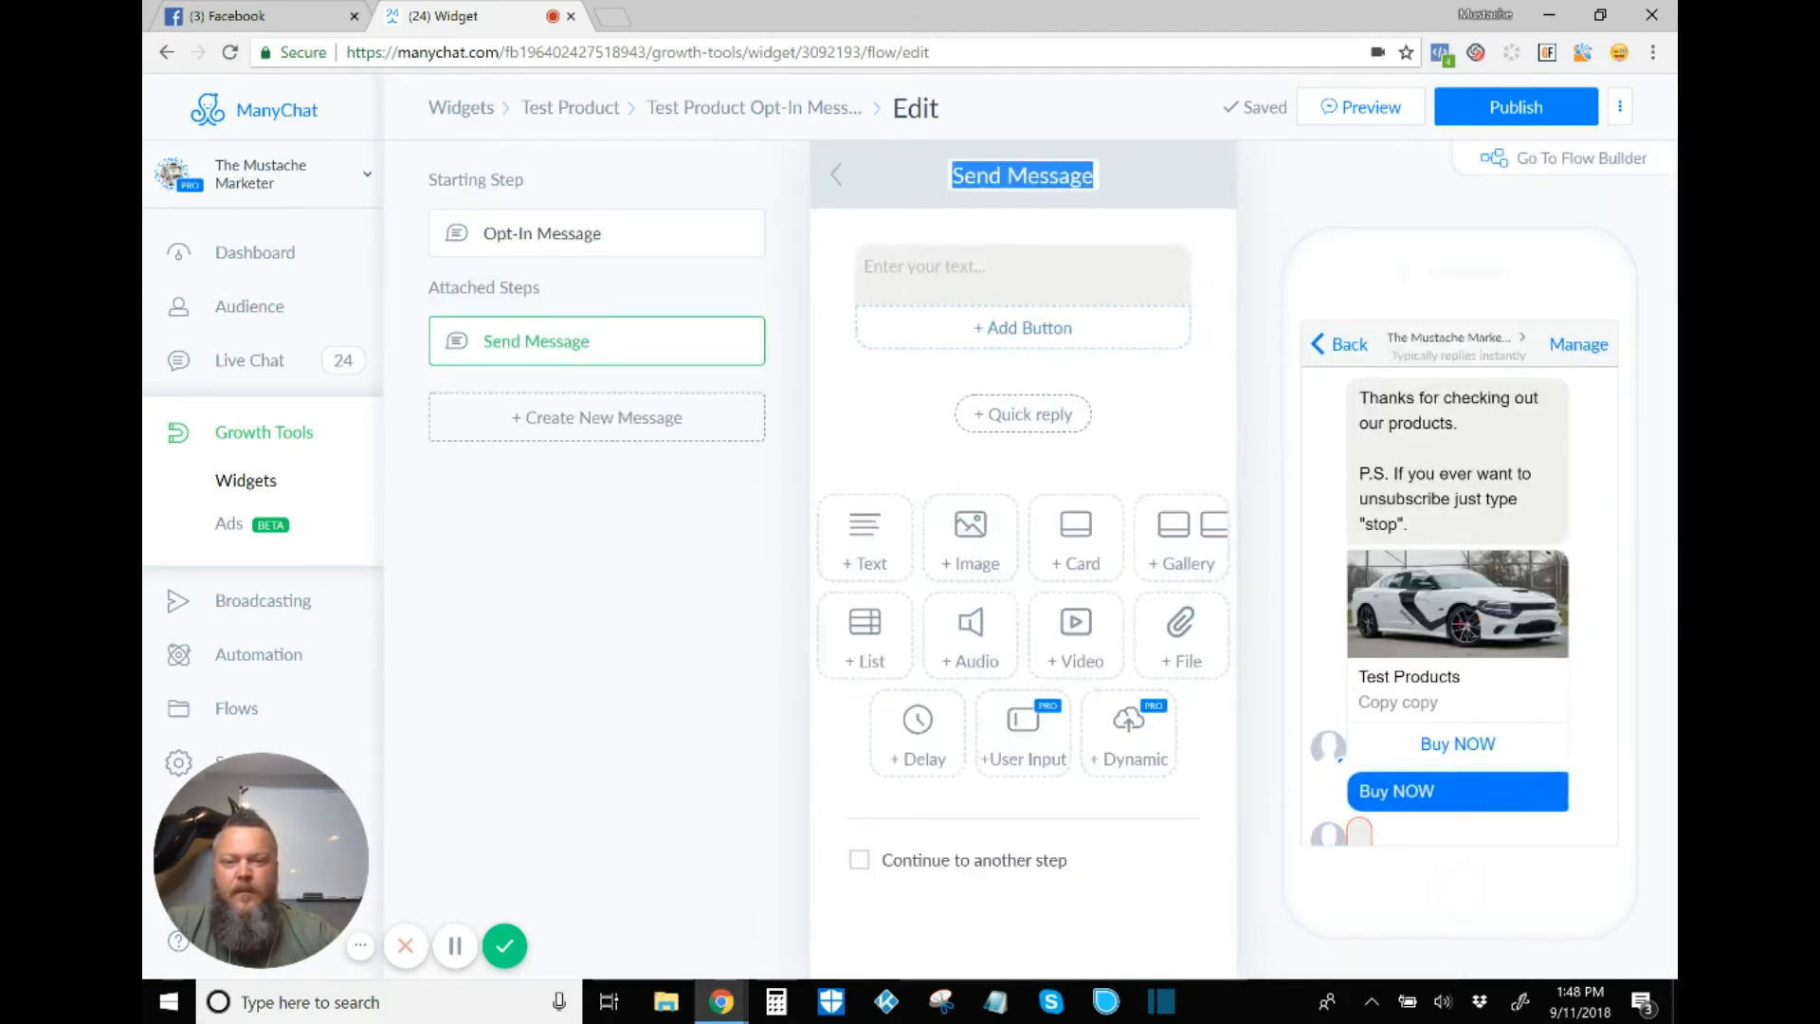
pyautogui.write('Thank')
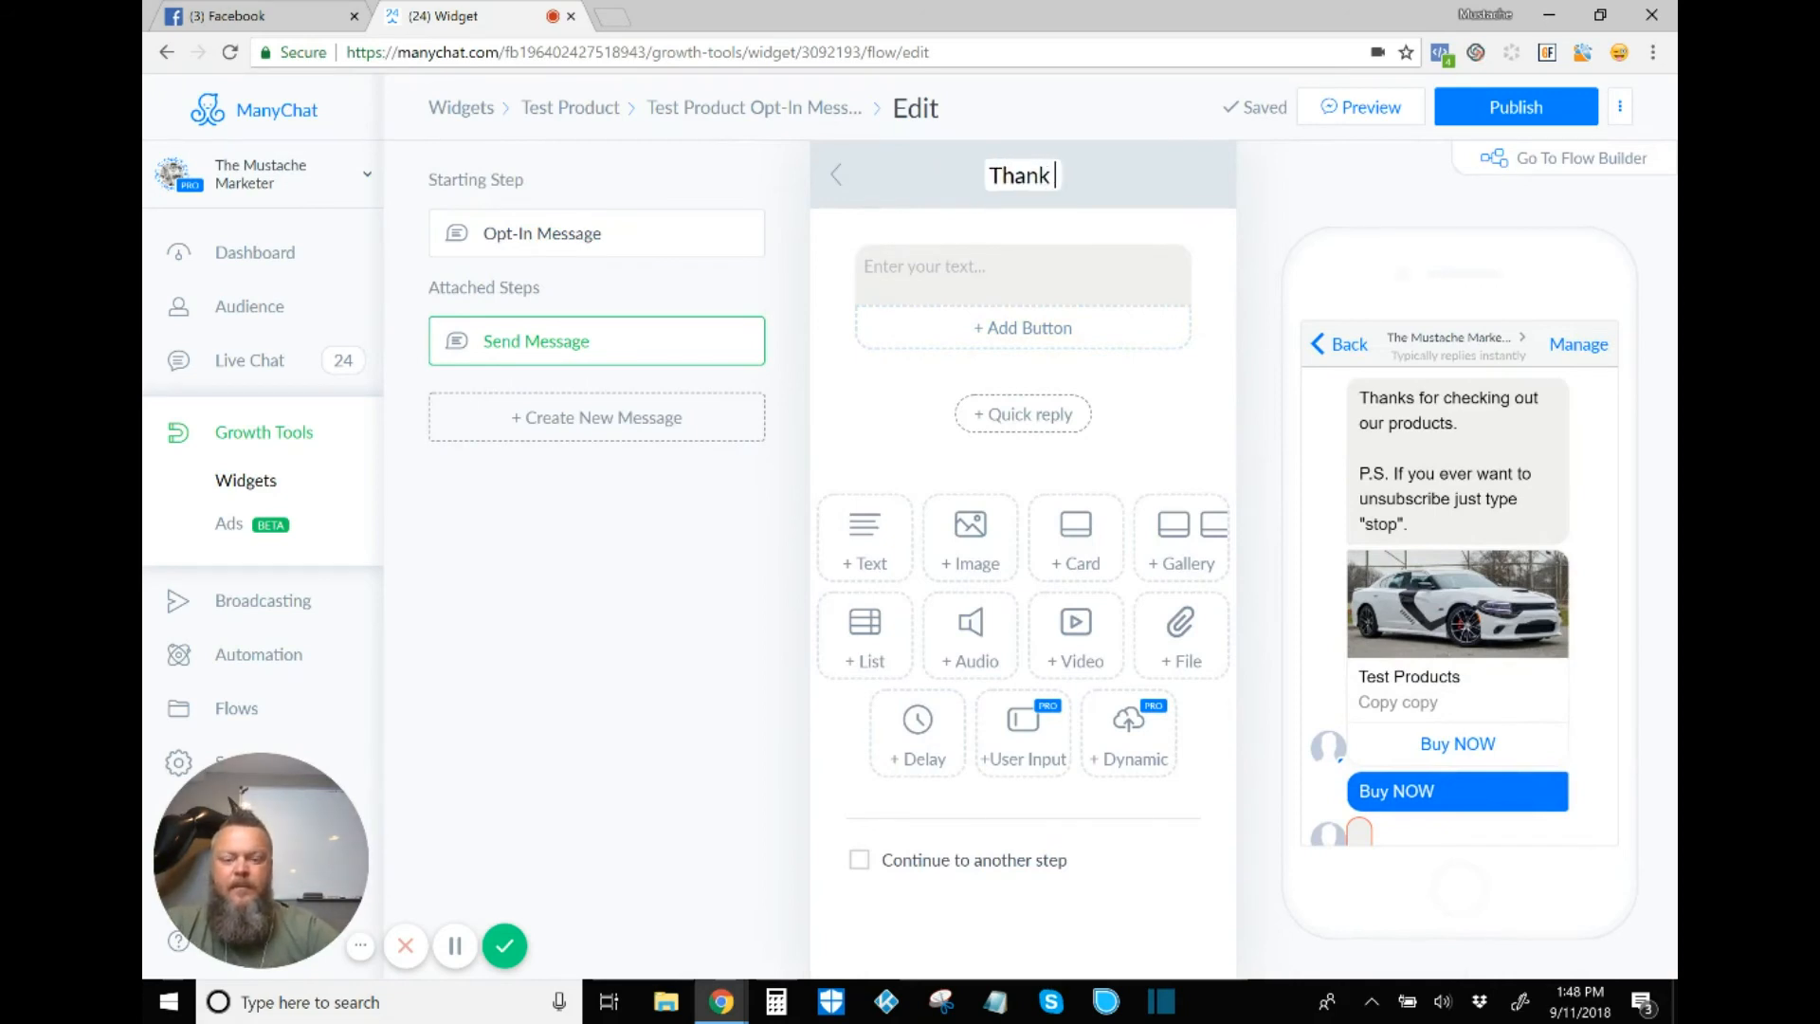
pyautogui.write(' You')
pyautogui.click(1023, 274)
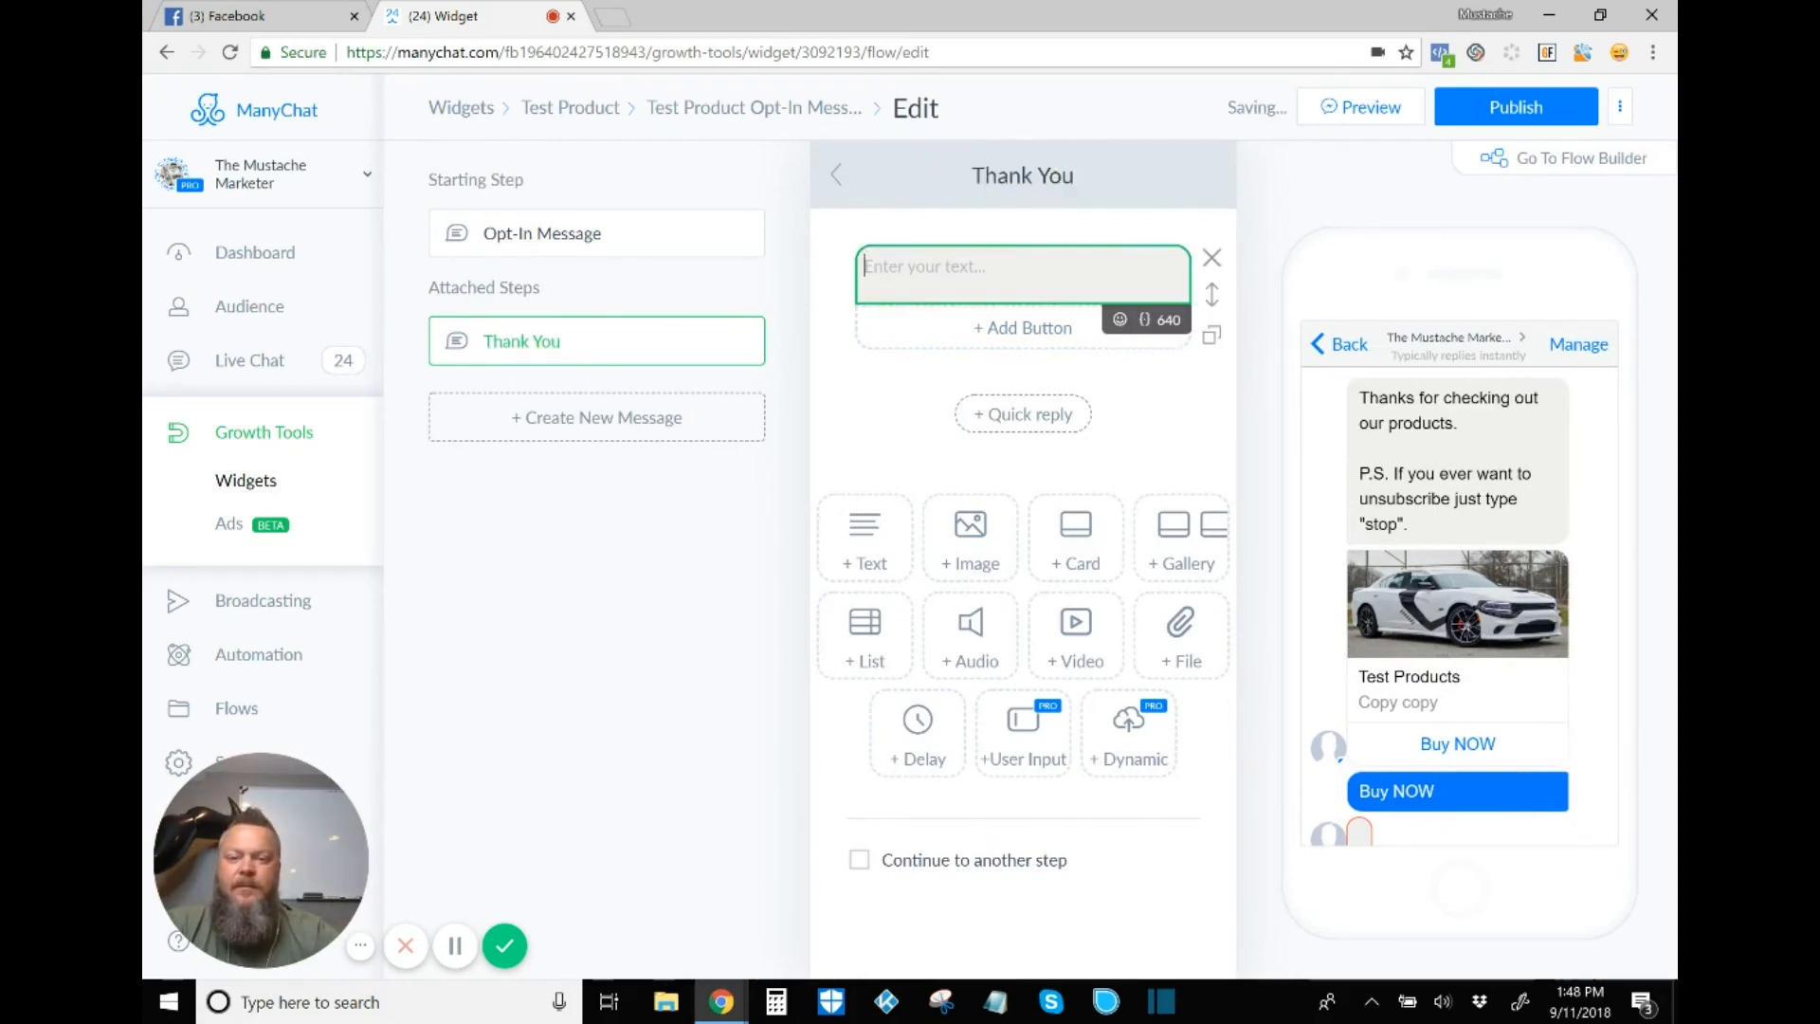
pyautogui.write('Thanks f')
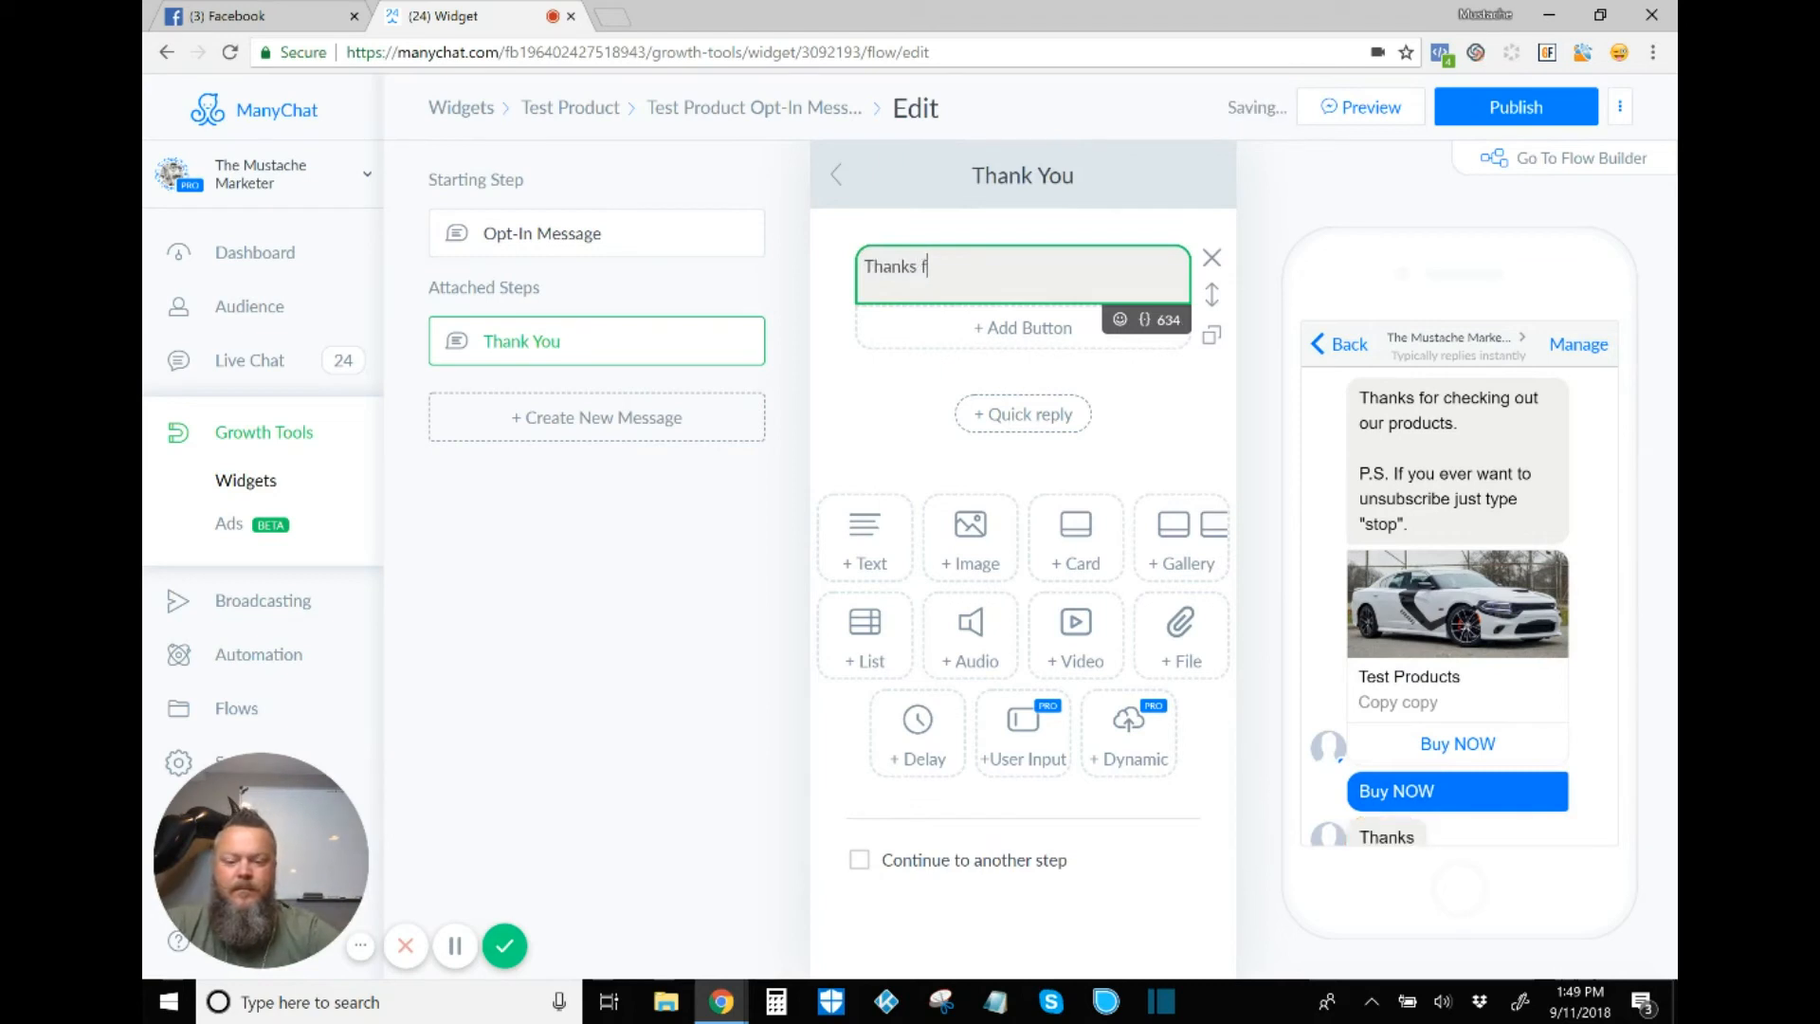
pyautogui.write('or your ')
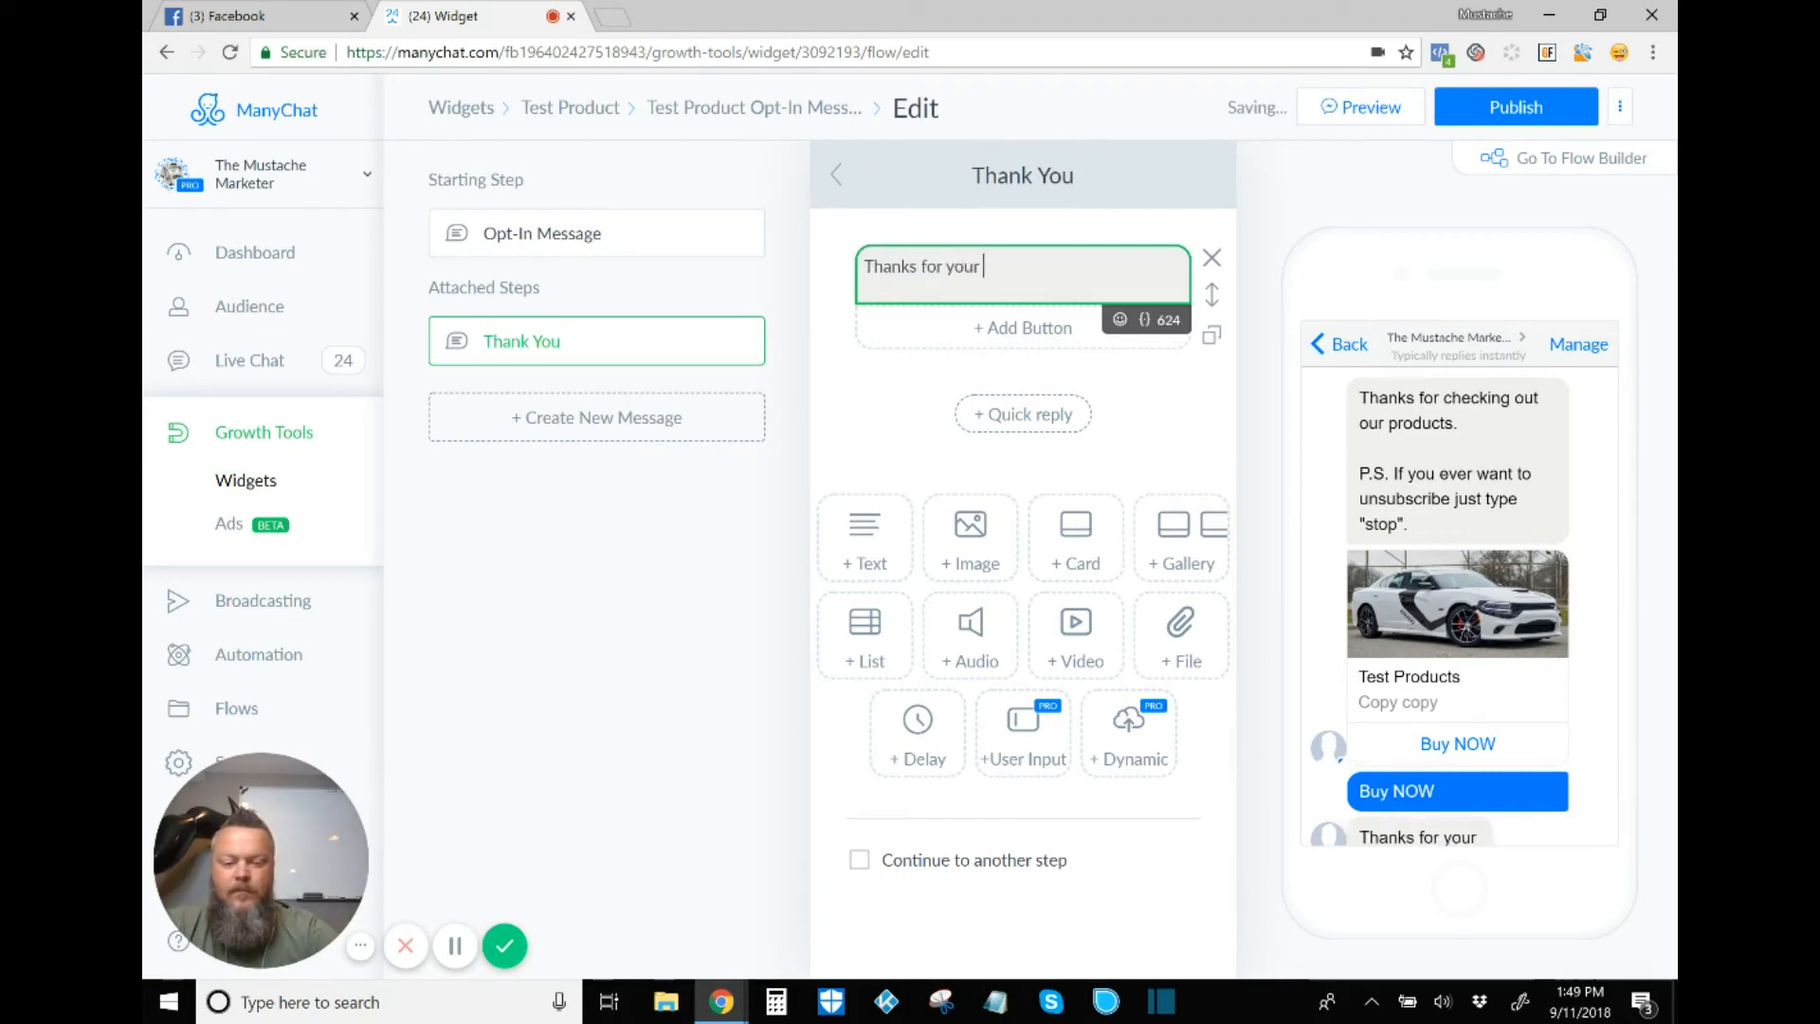
pyautogui.write('purchase')
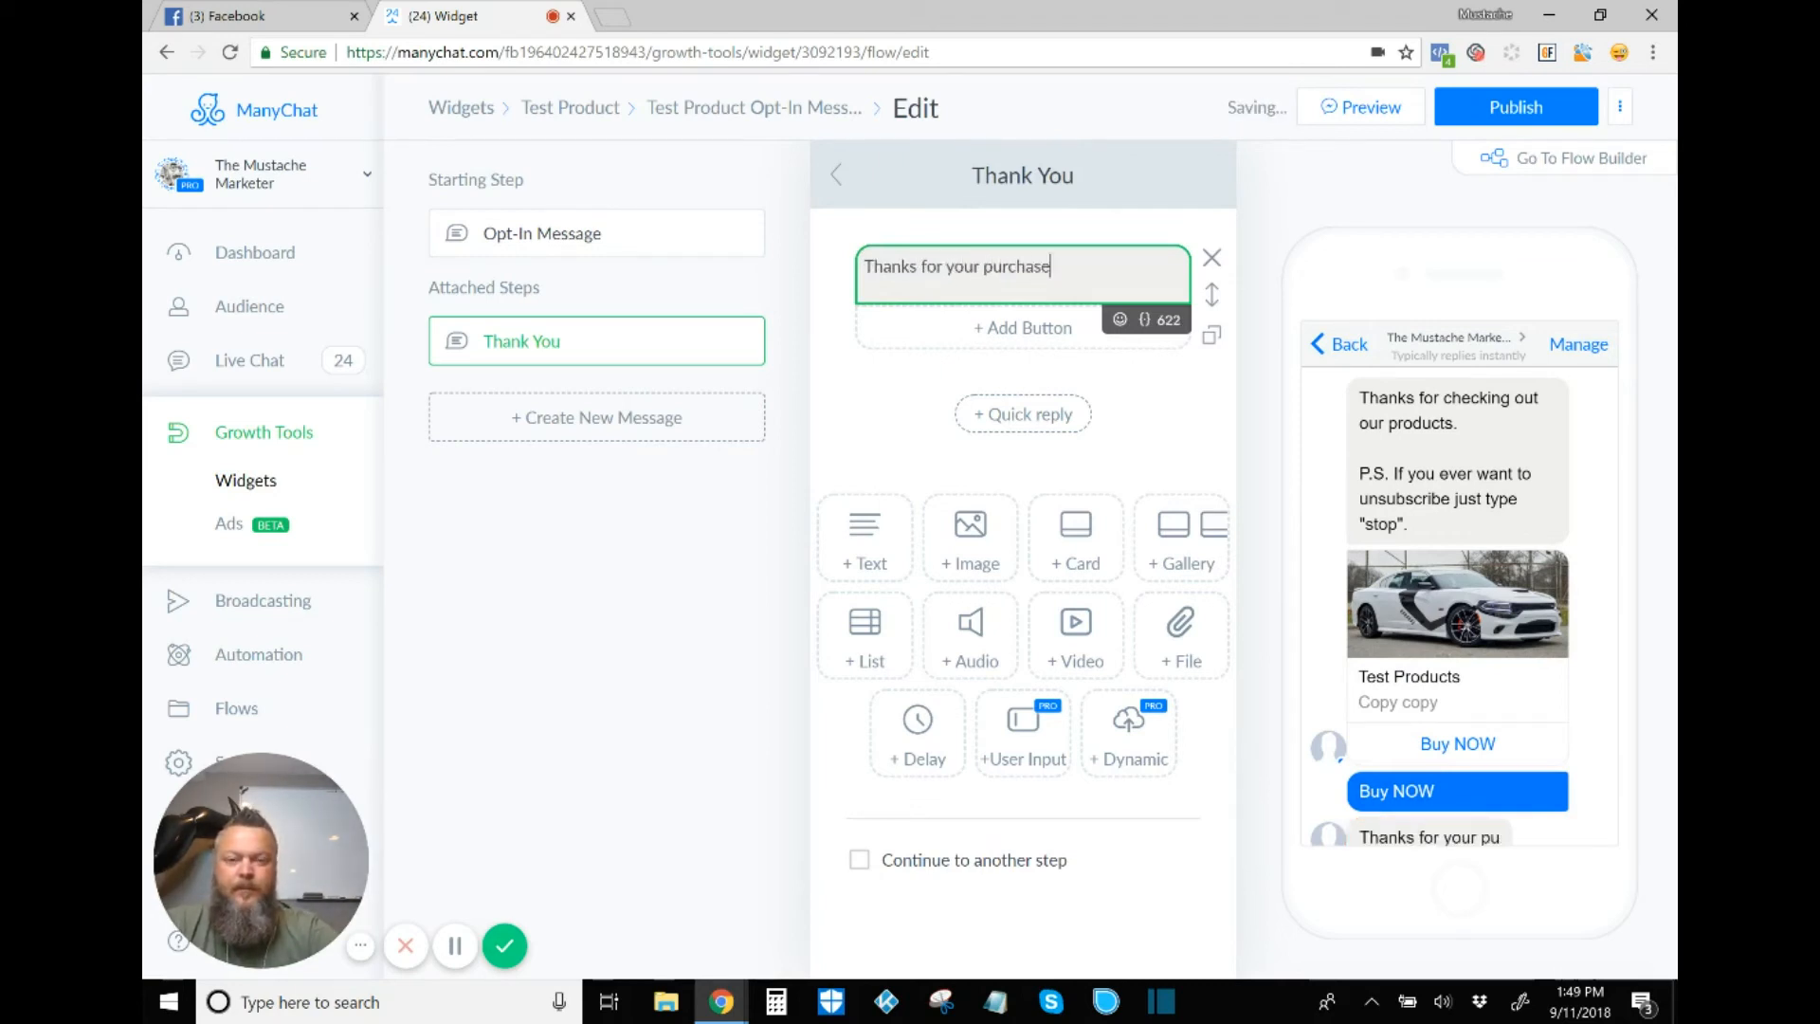
pyautogui.write('!')
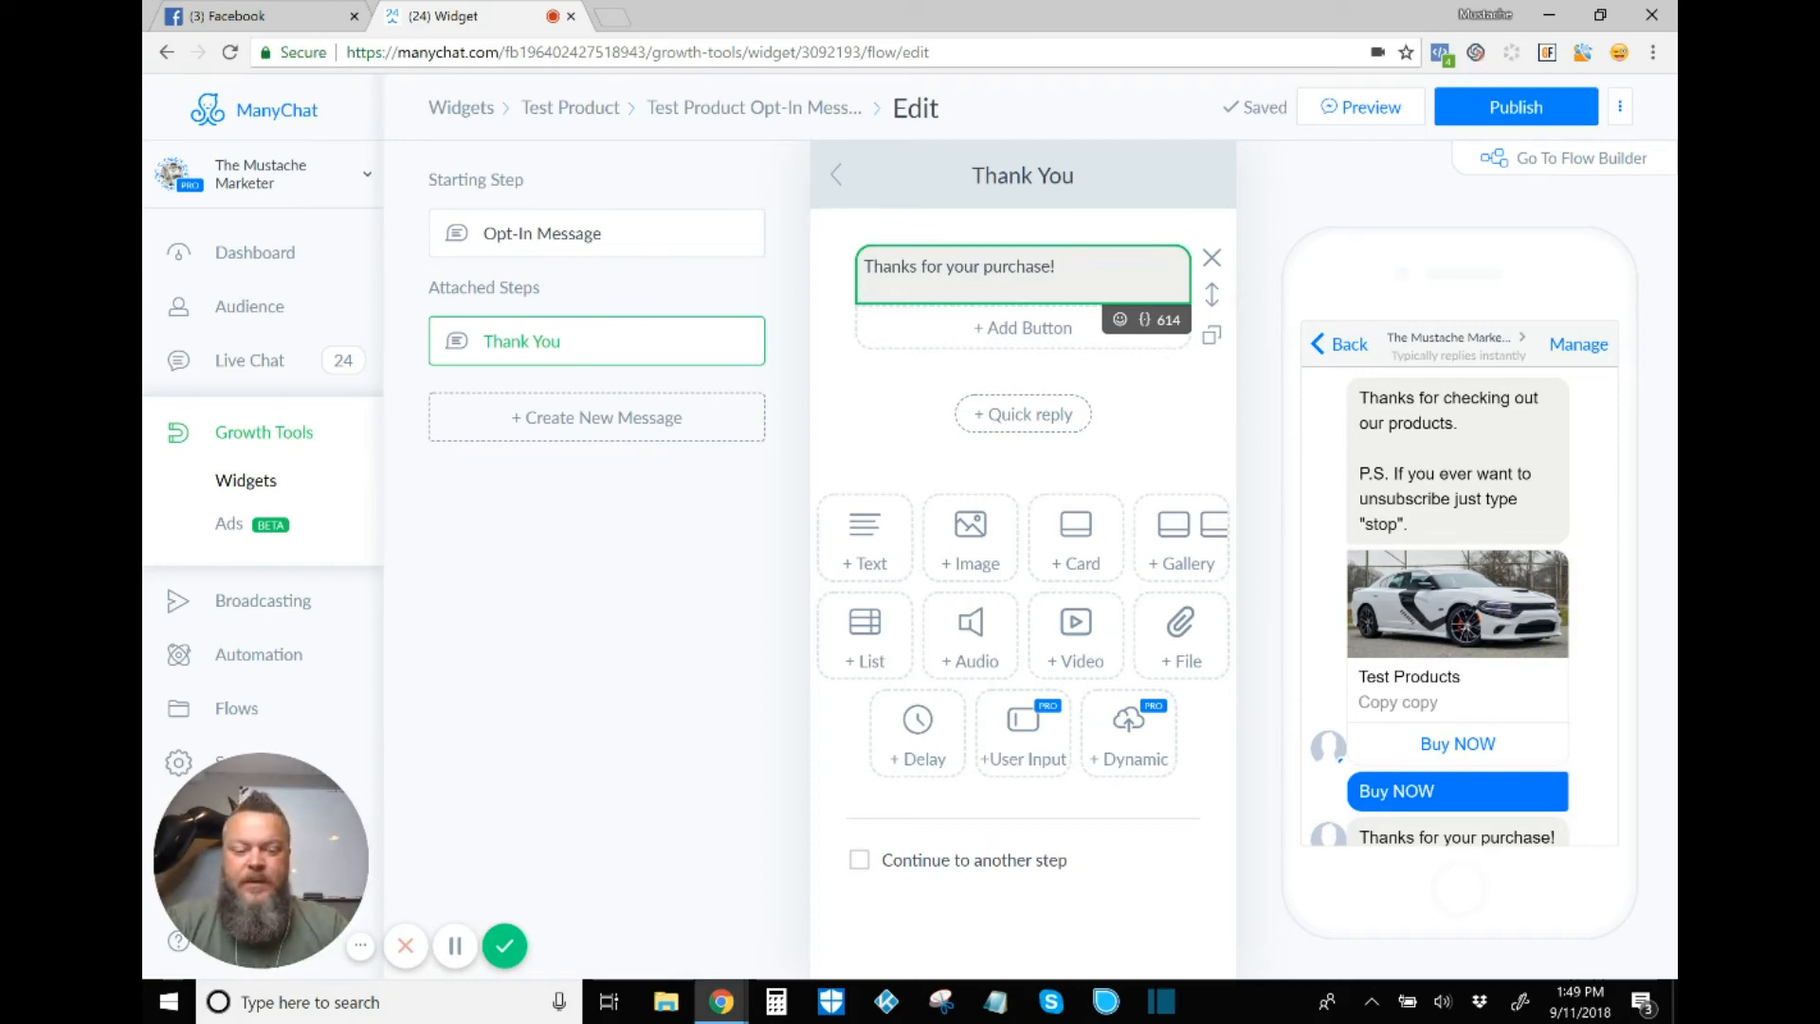
pyautogui.press('Return')
pyautogui.press('BackSpace')
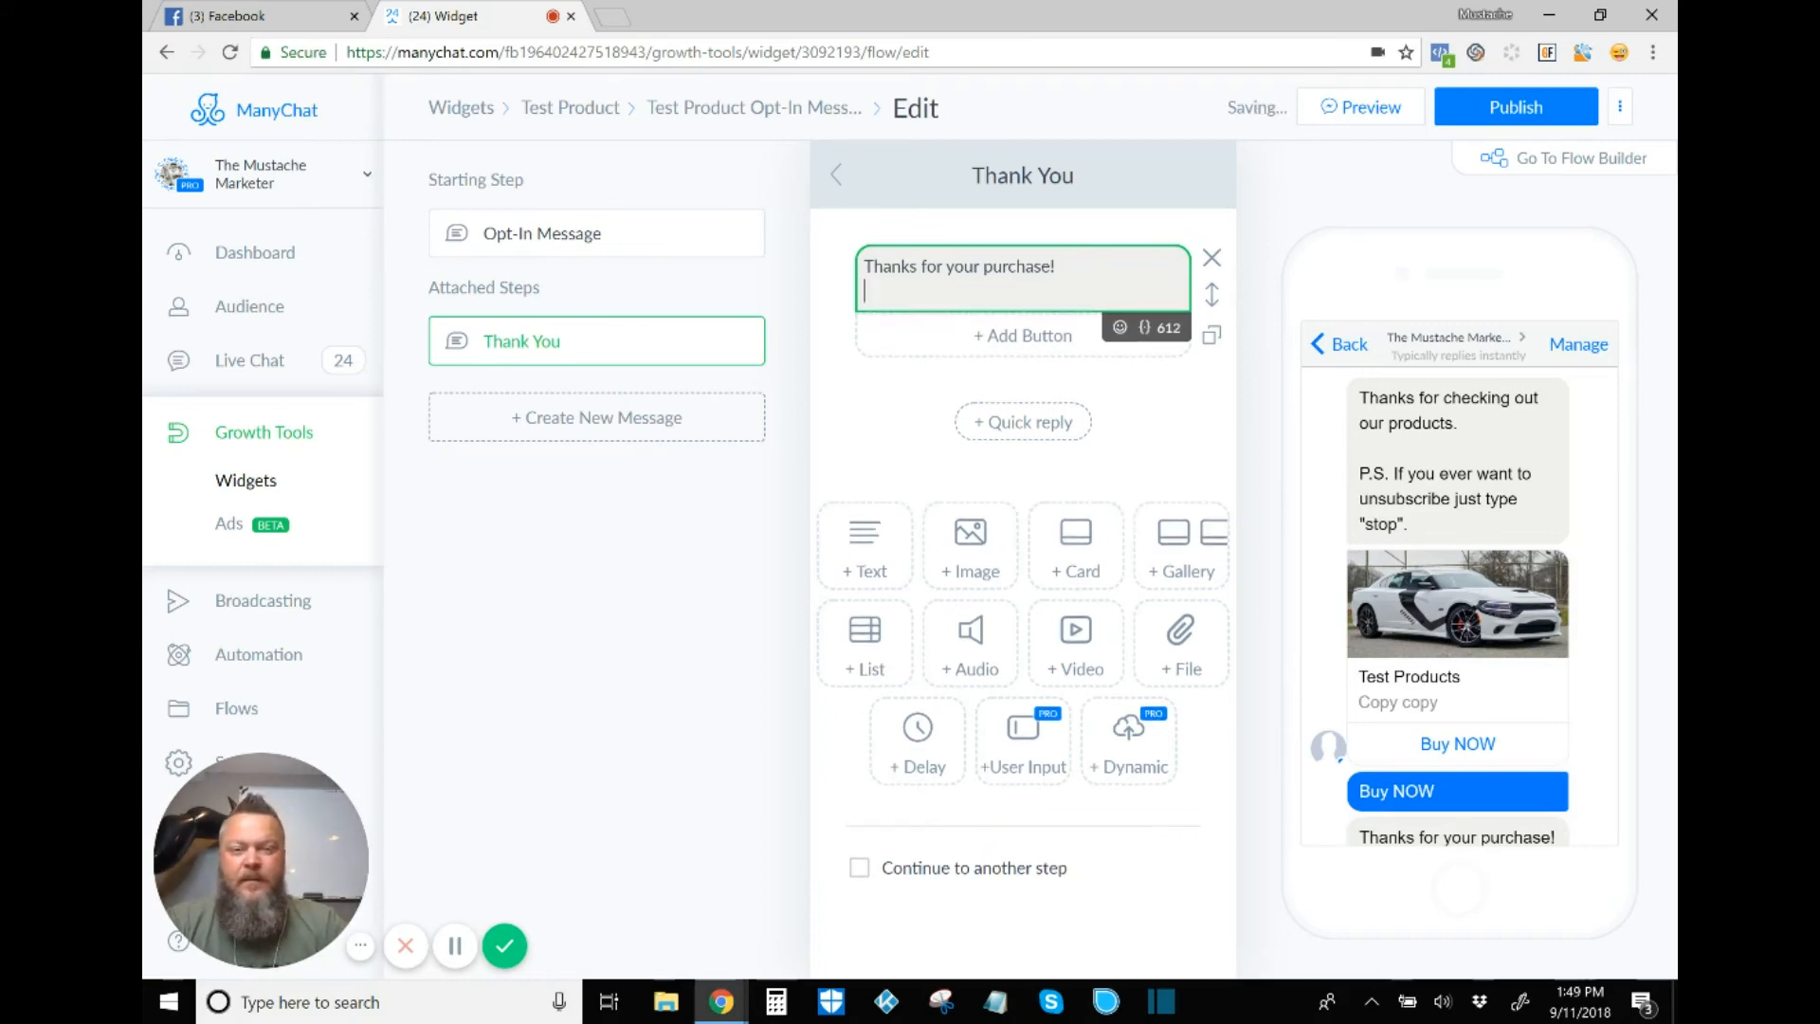
pyautogui.press('Home')
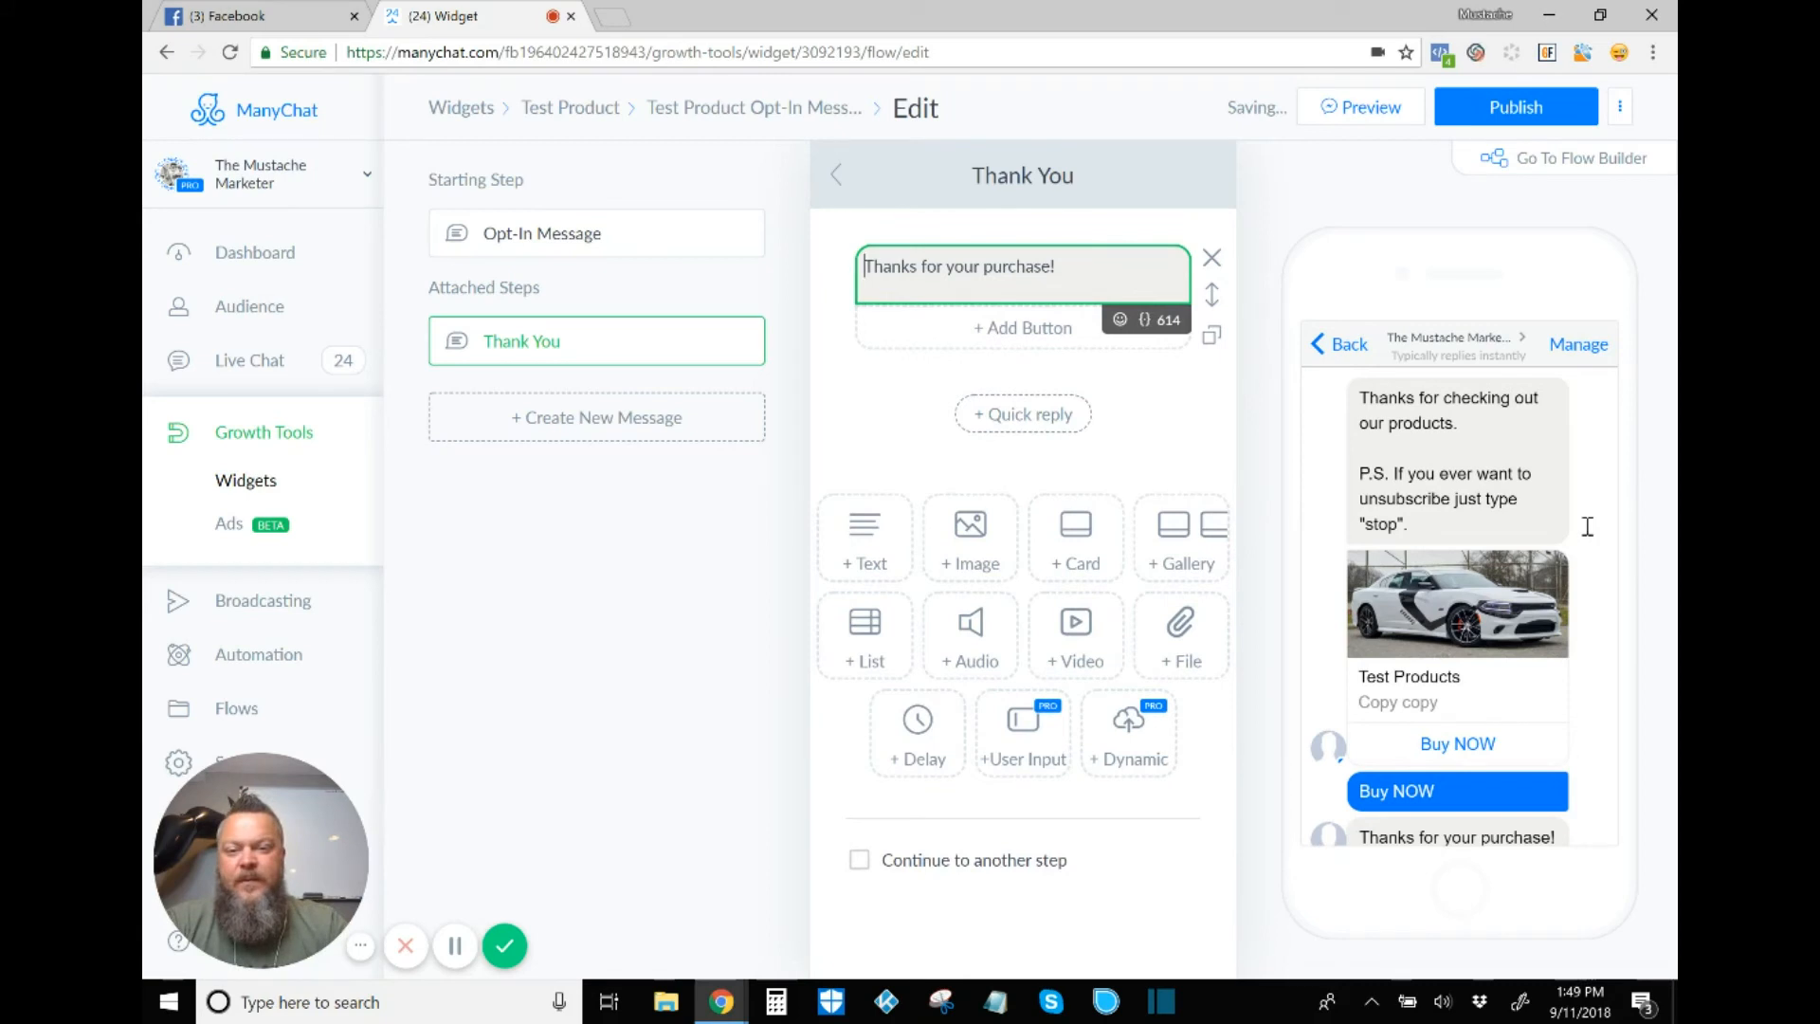
pyautogui.press('Return')
pyautogui.press('Return')
pyautogui.press('Up')
pyautogui.press('Up')
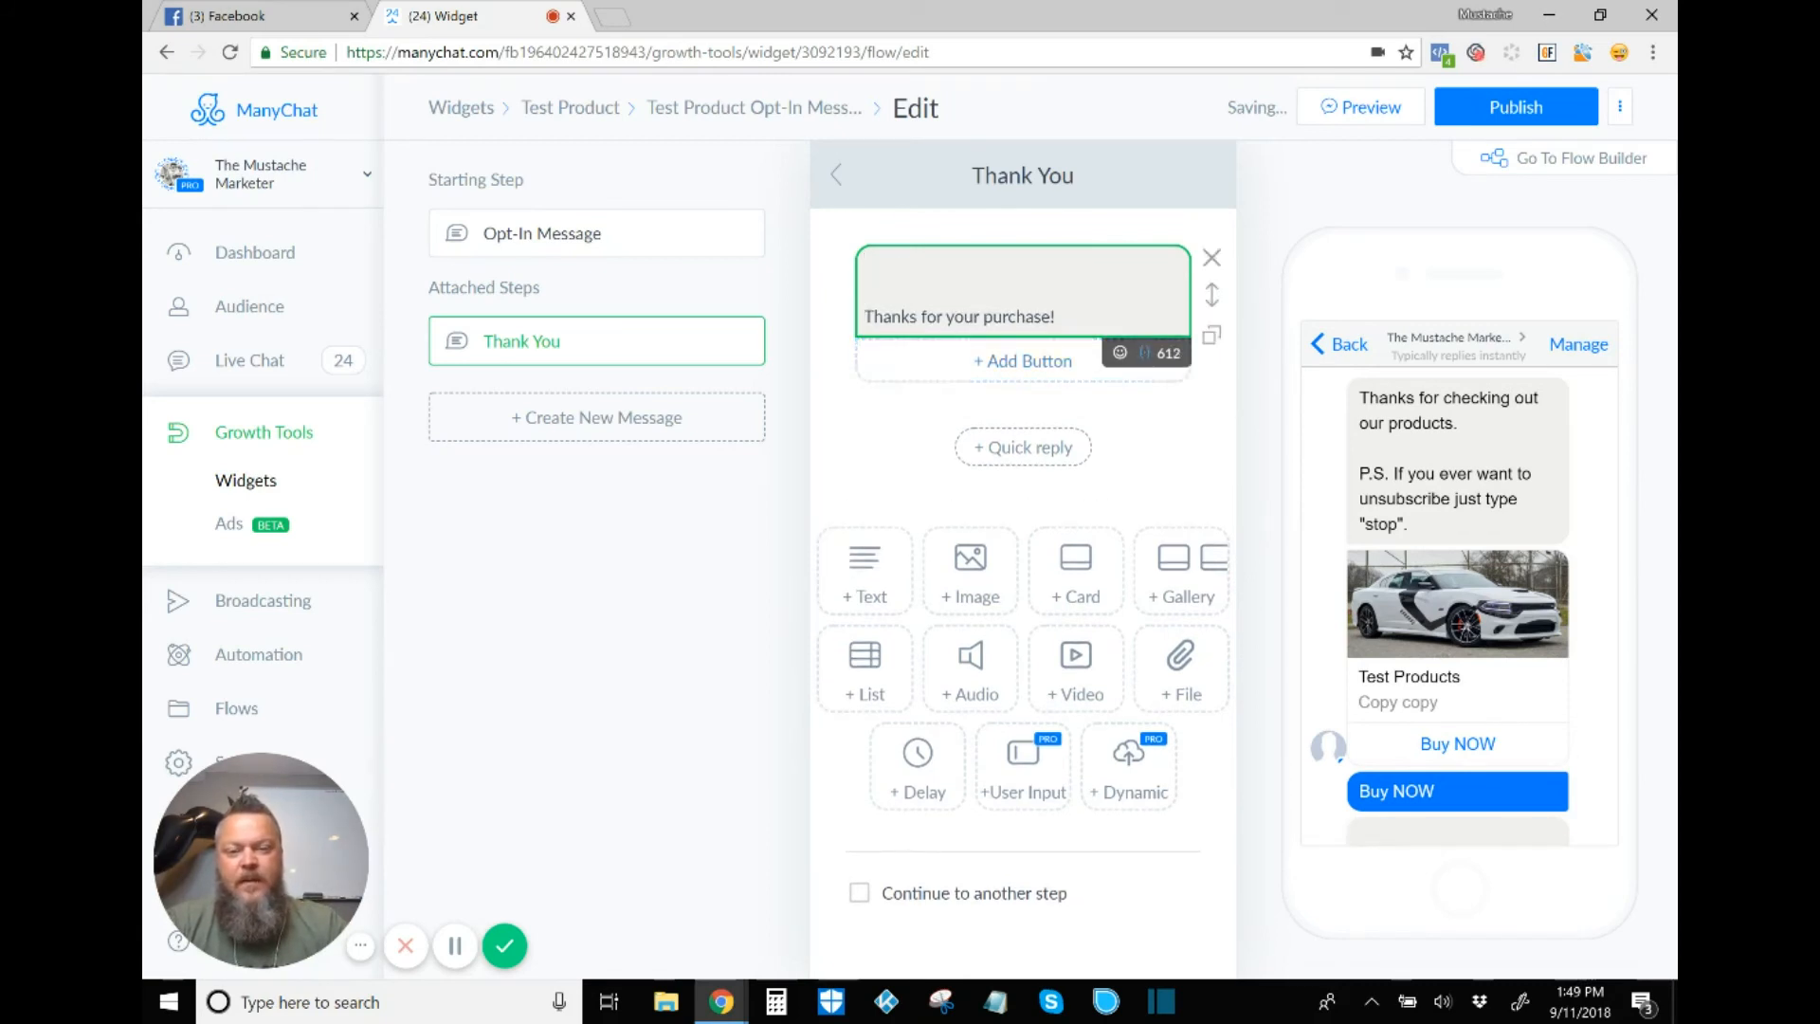
# Step: Put the First Name variable followed by '!' on the top line of the Thank You message
pyautogui.click(1145, 352)
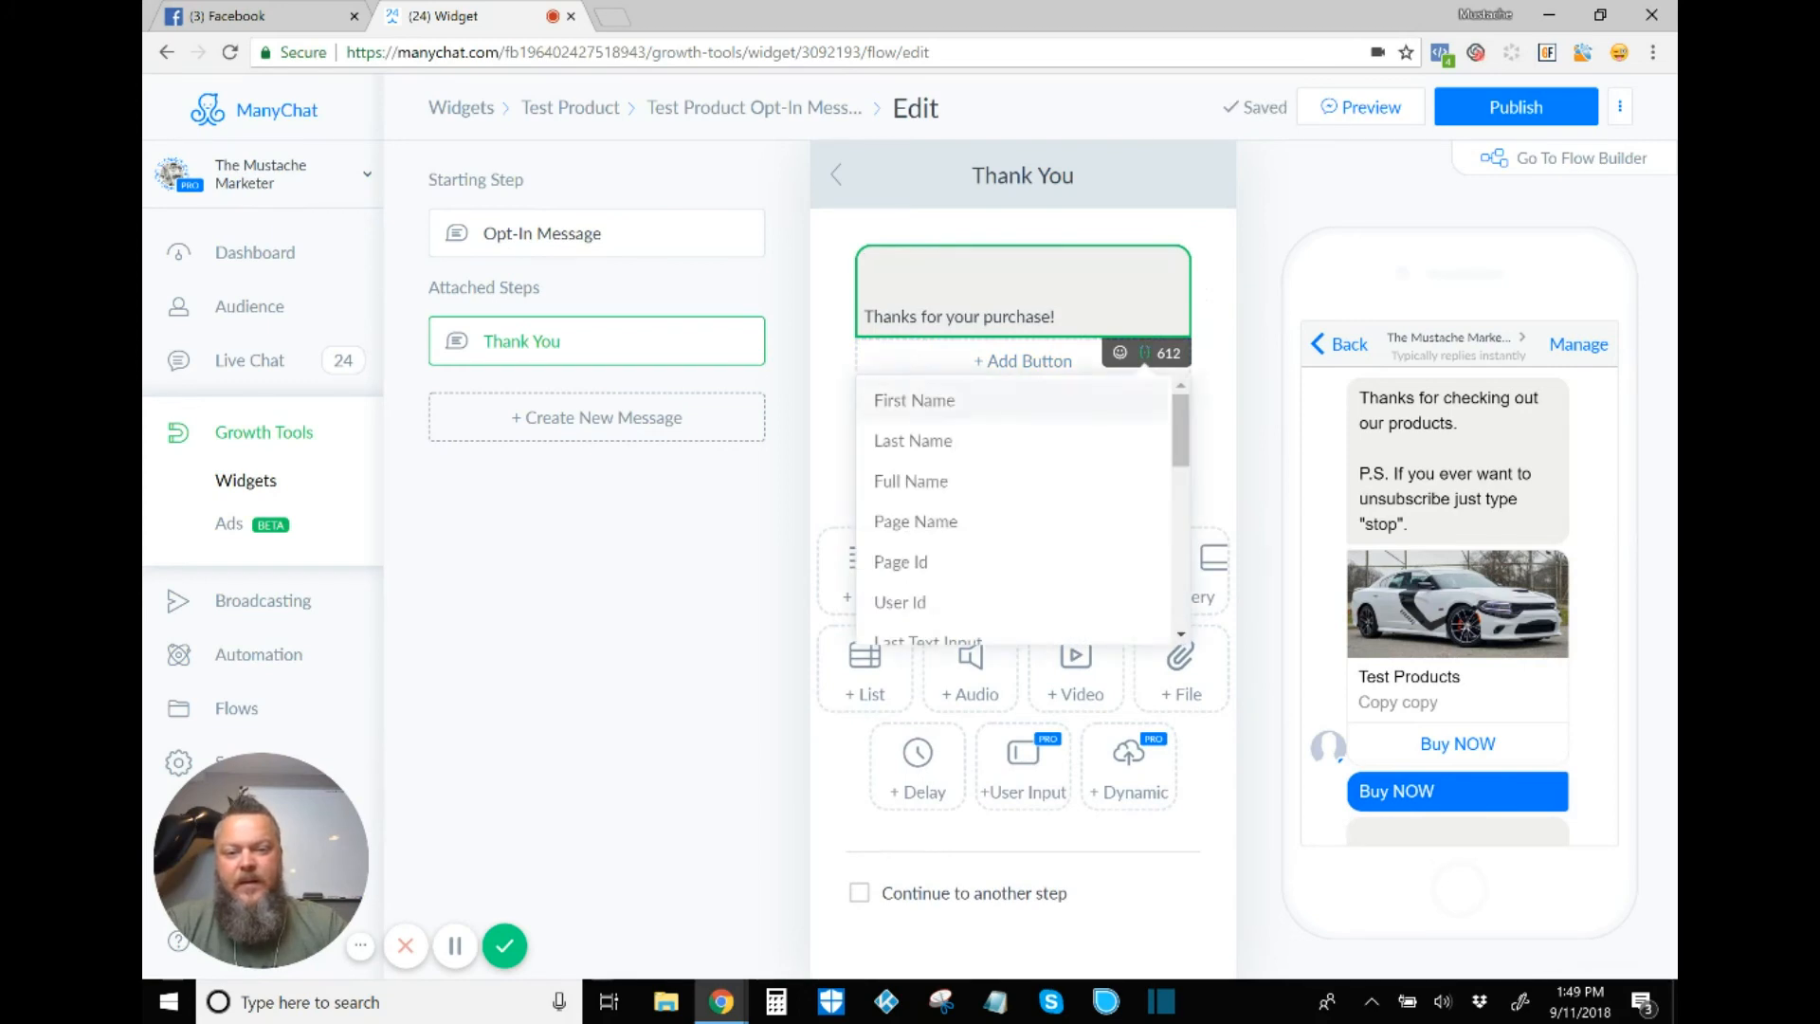
pyautogui.click(915, 400)
pyautogui.click(1043, 269)
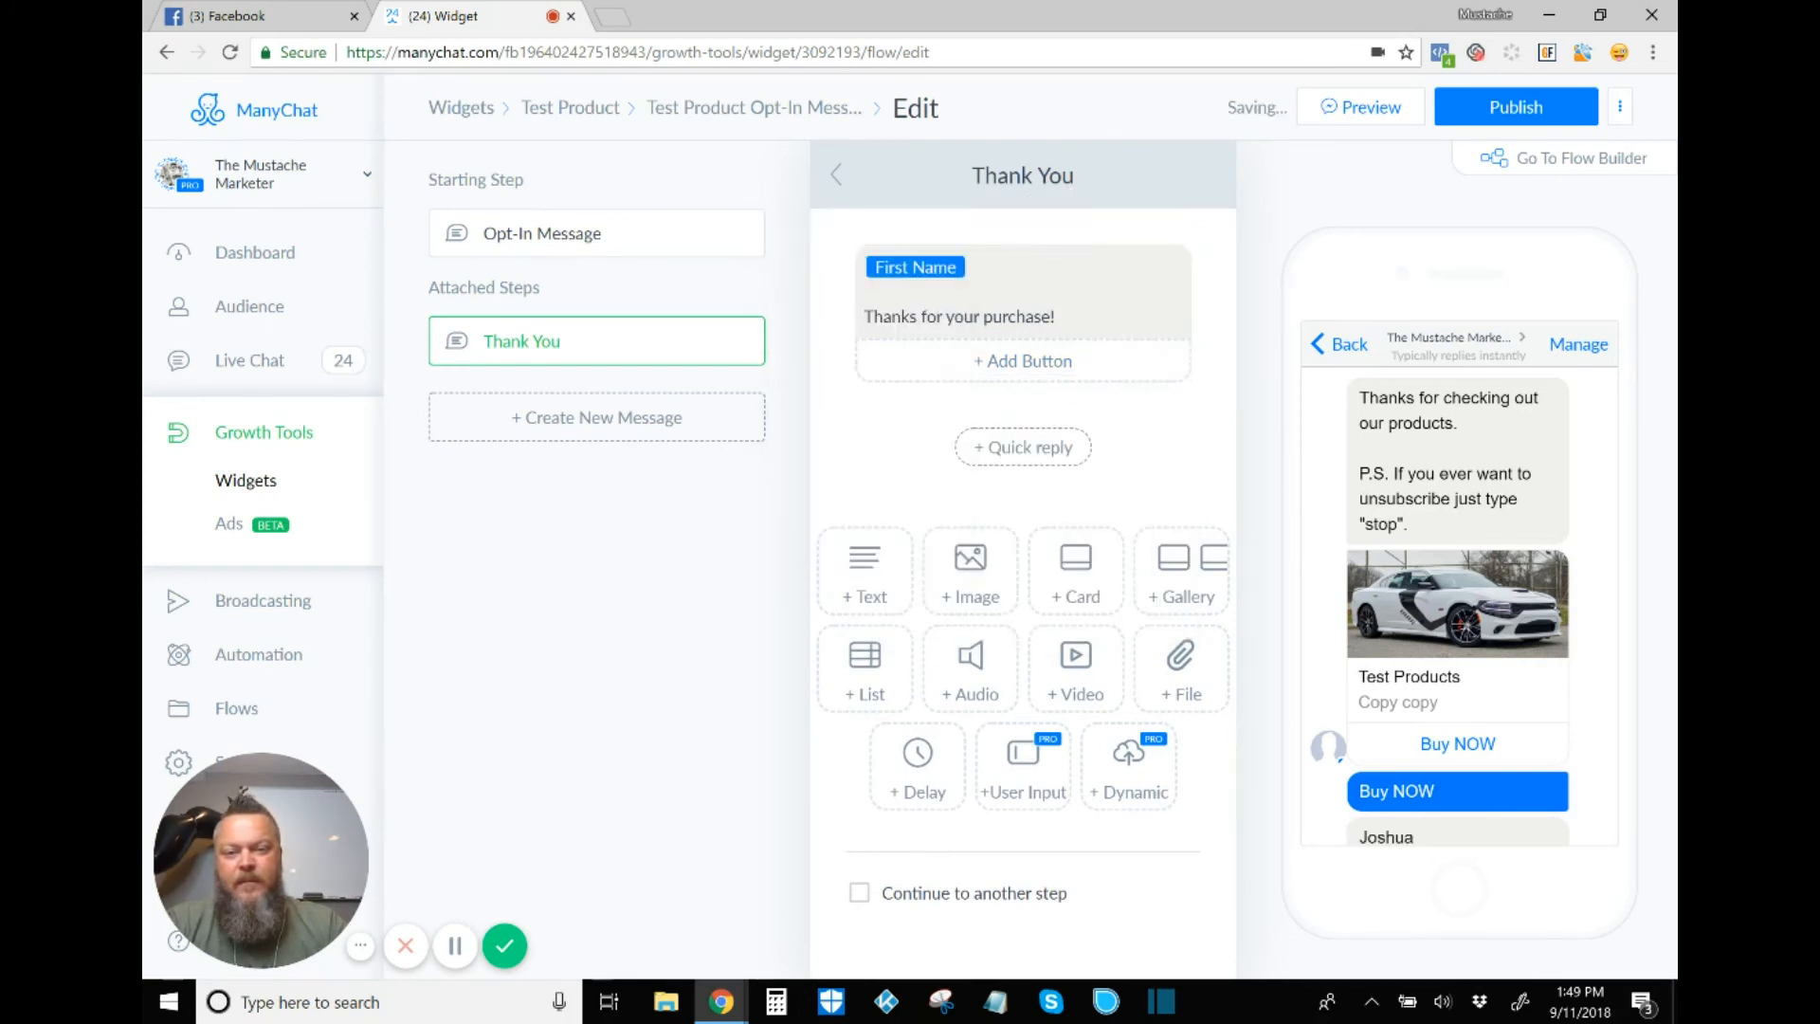
pyautogui.click(1043, 270)
pyautogui.write('!')
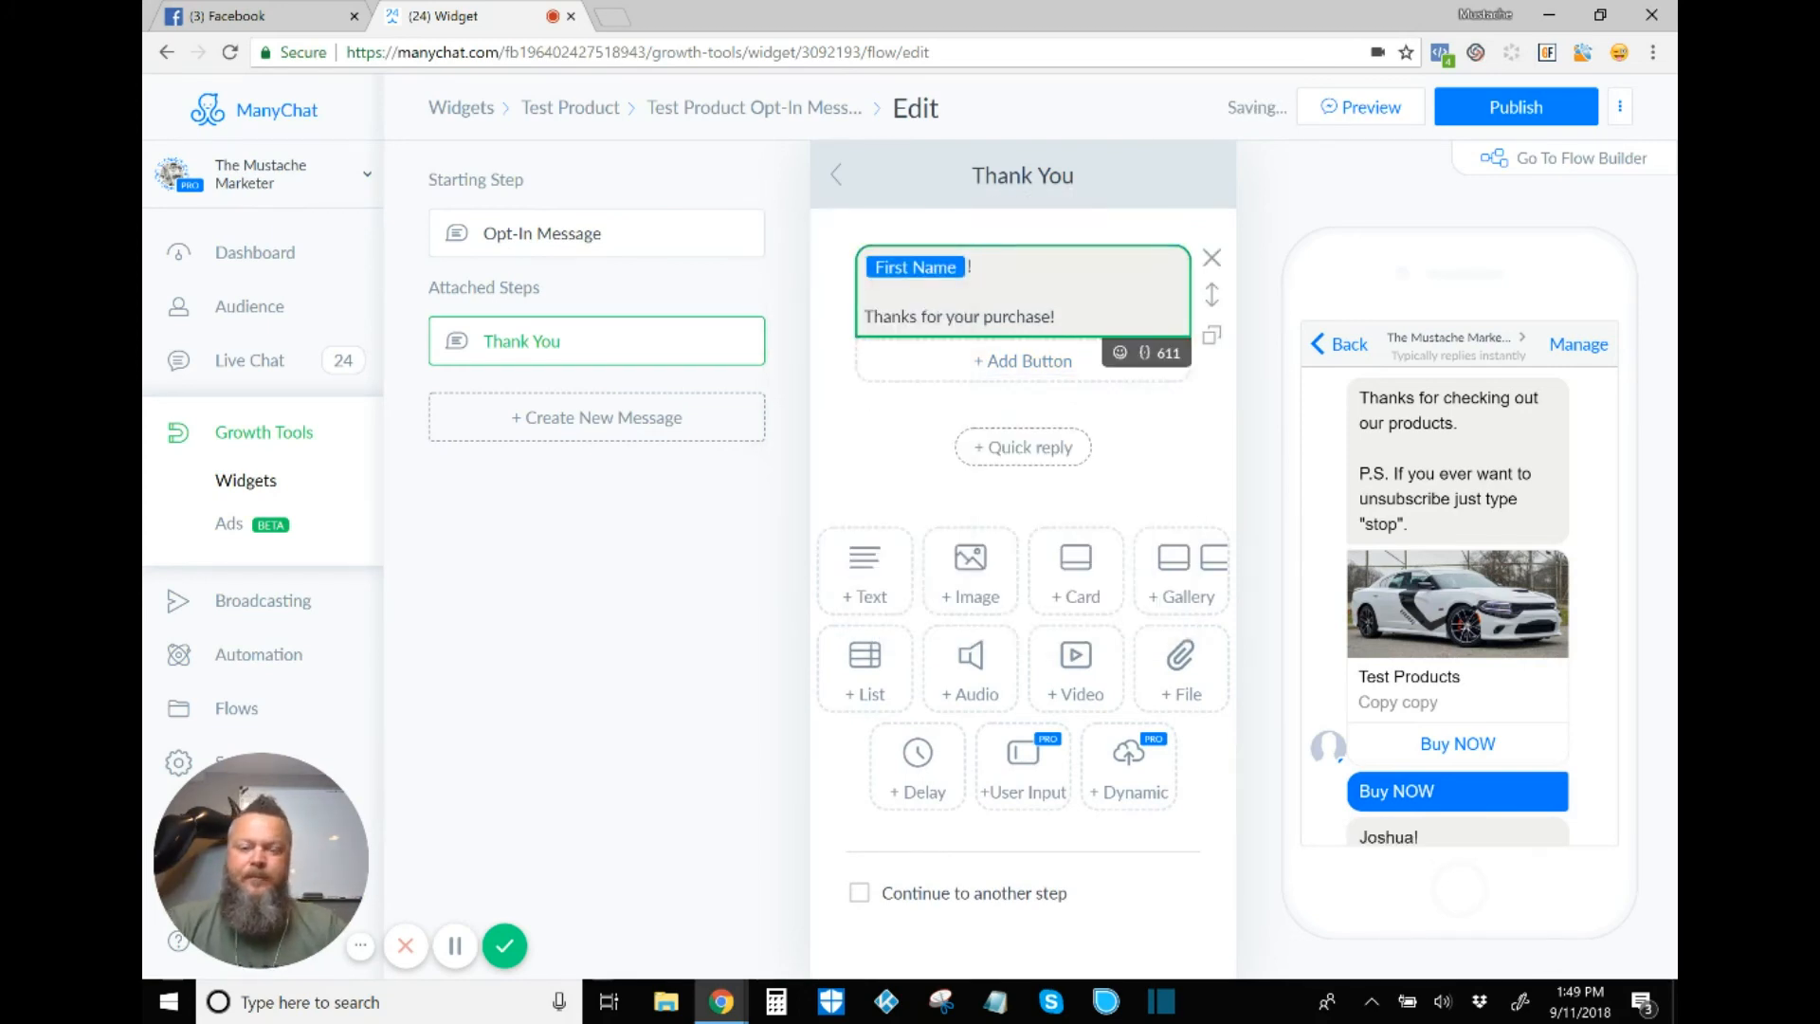
pyautogui.click(1152, 427)
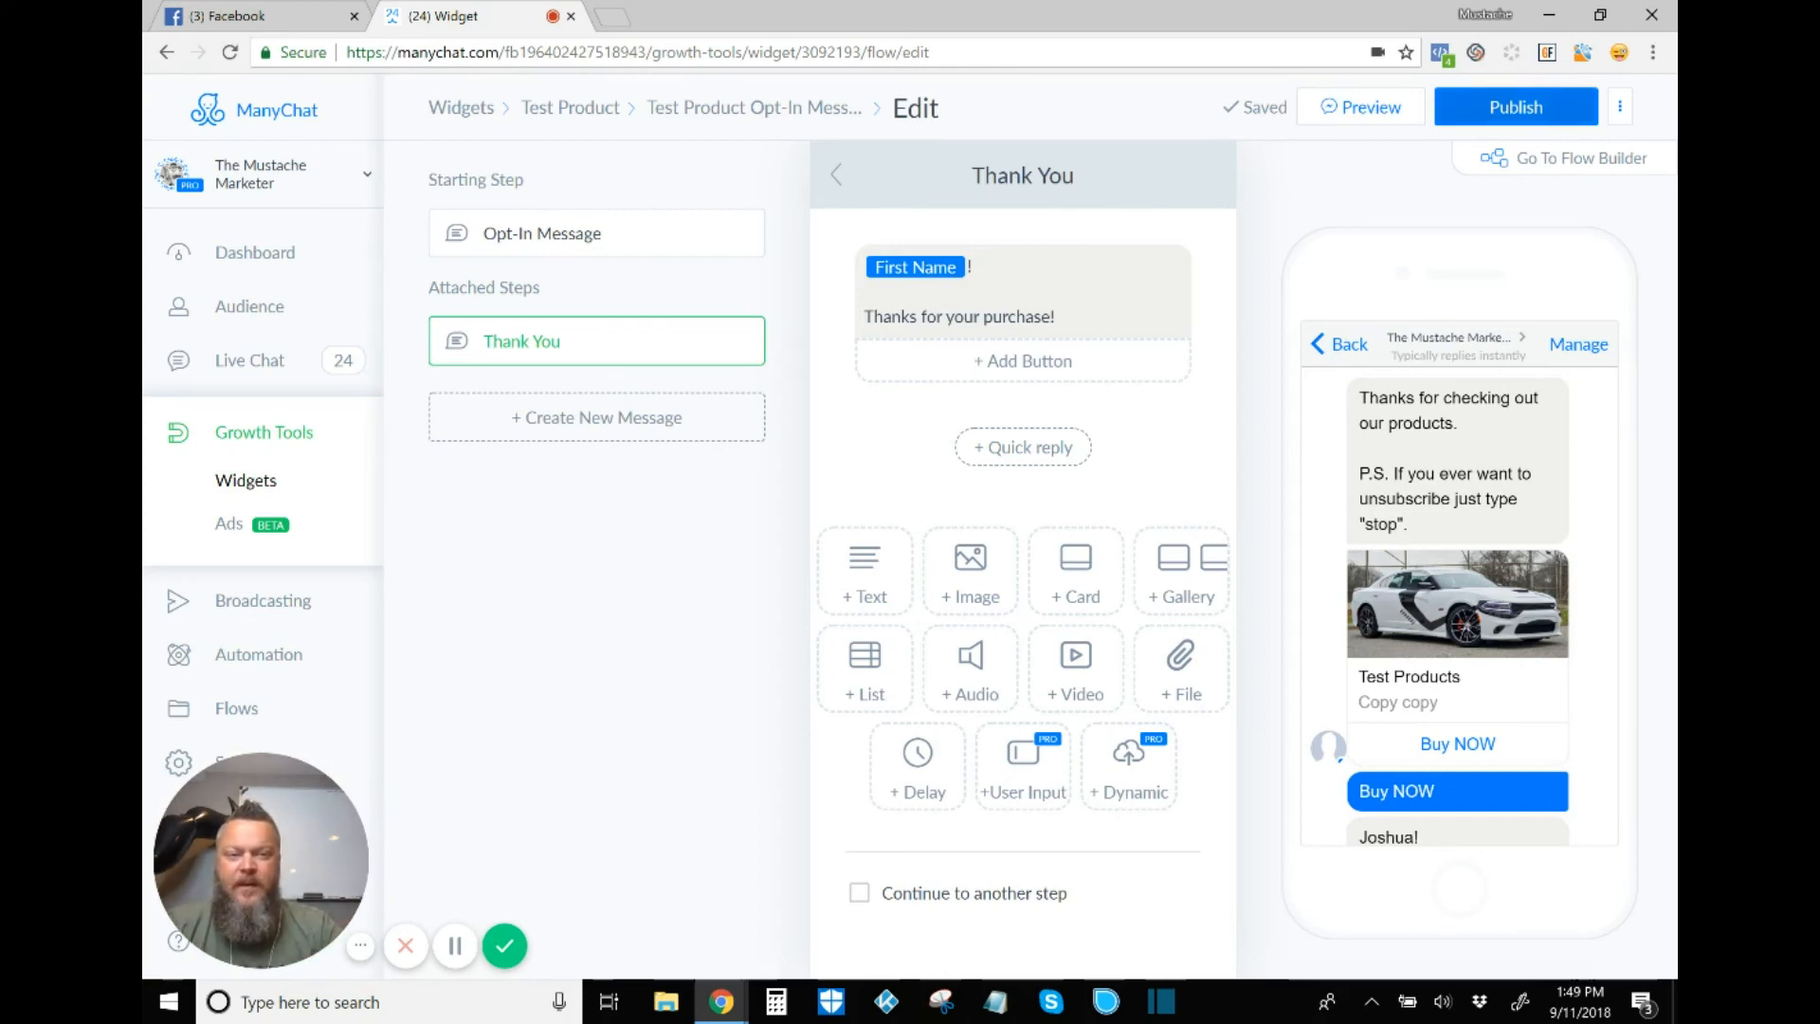
# Step: Publish the Test Product widget, preview it in Messenger, and switch to the Facebook browser tab
pyautogui.click(1515, 107)
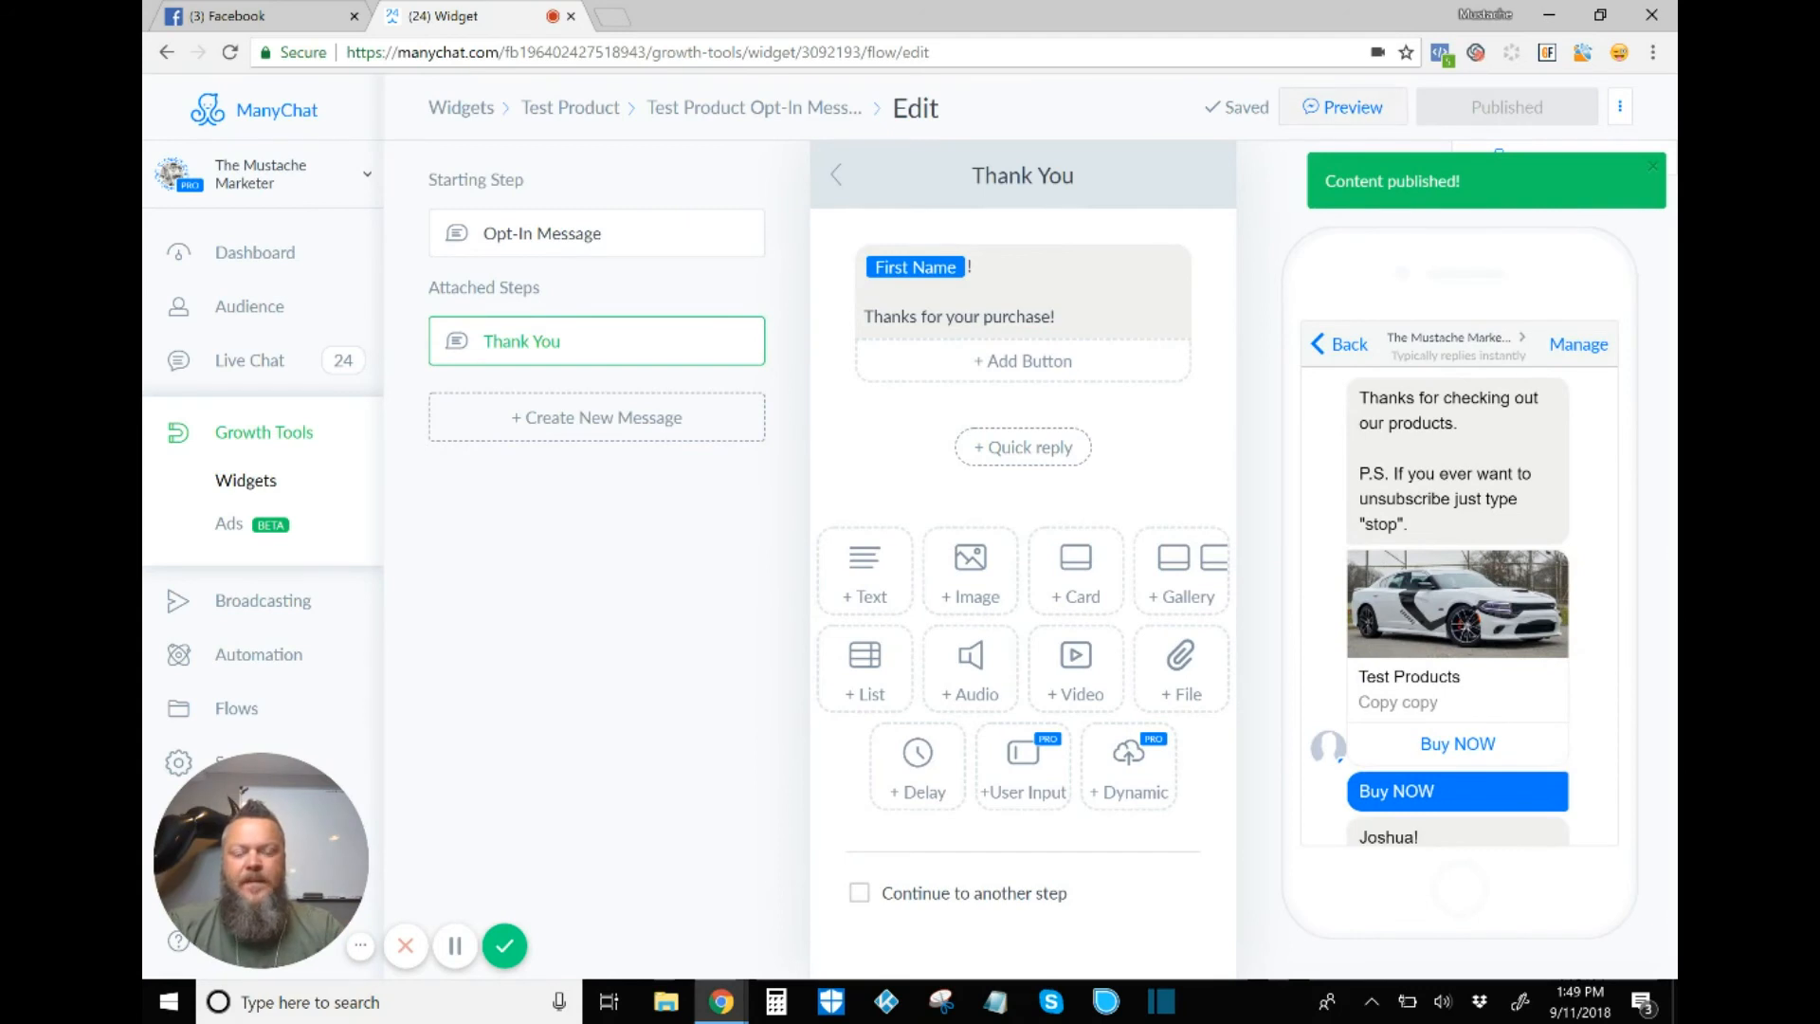
pyautogui.click(1344, 107)
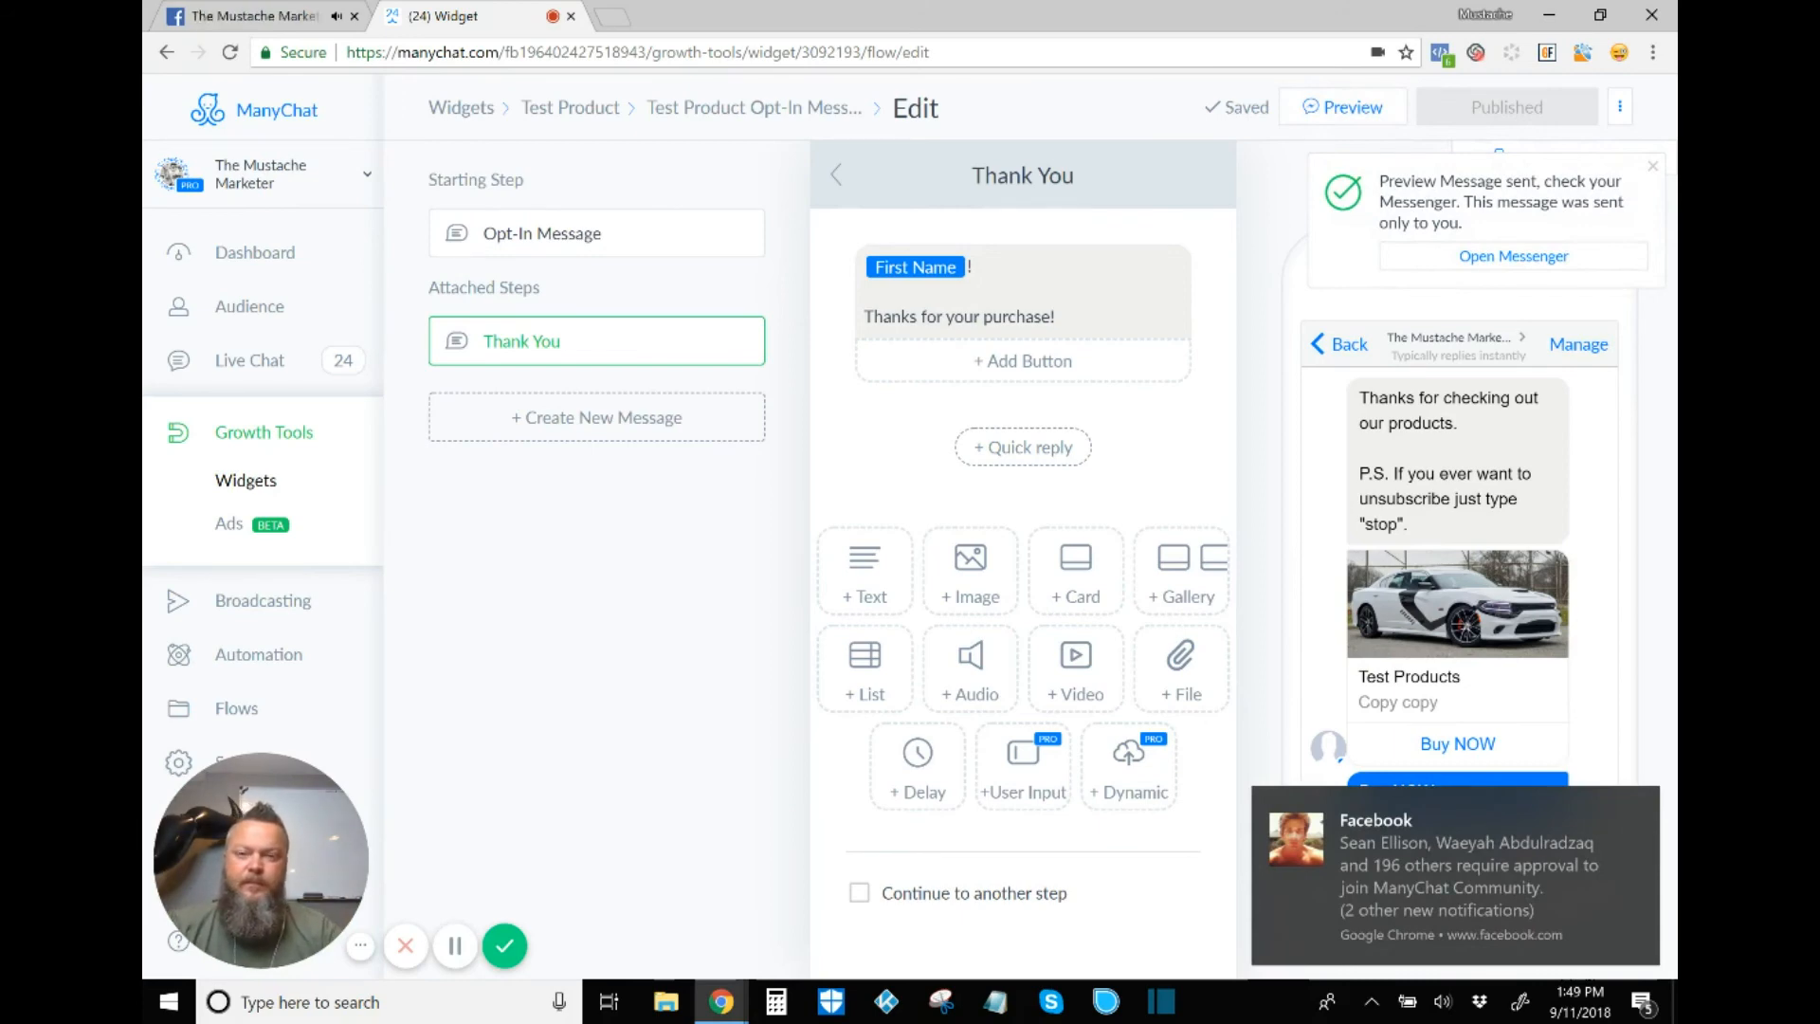
pyautogui.click(390, 27)
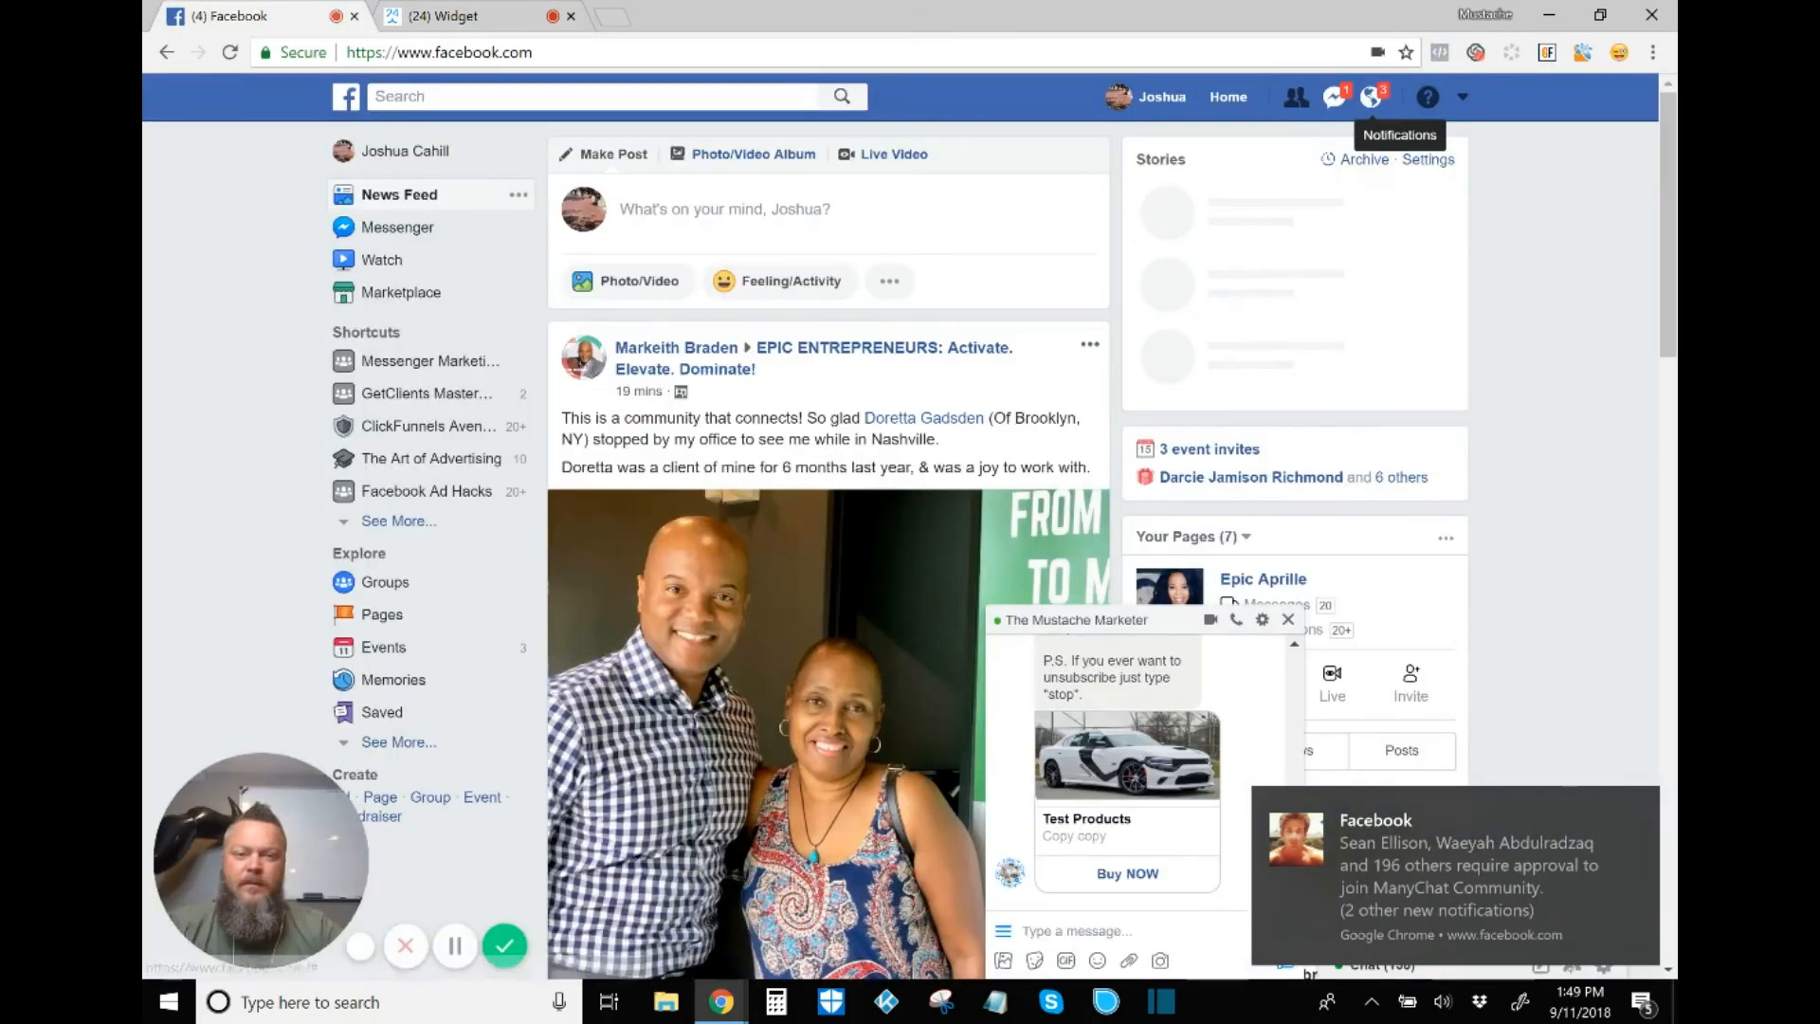
# Step: Open the full Messenger inbox to The Mustache Marketer chat showing the Test Products card
pyautogui.click(1335, 97)
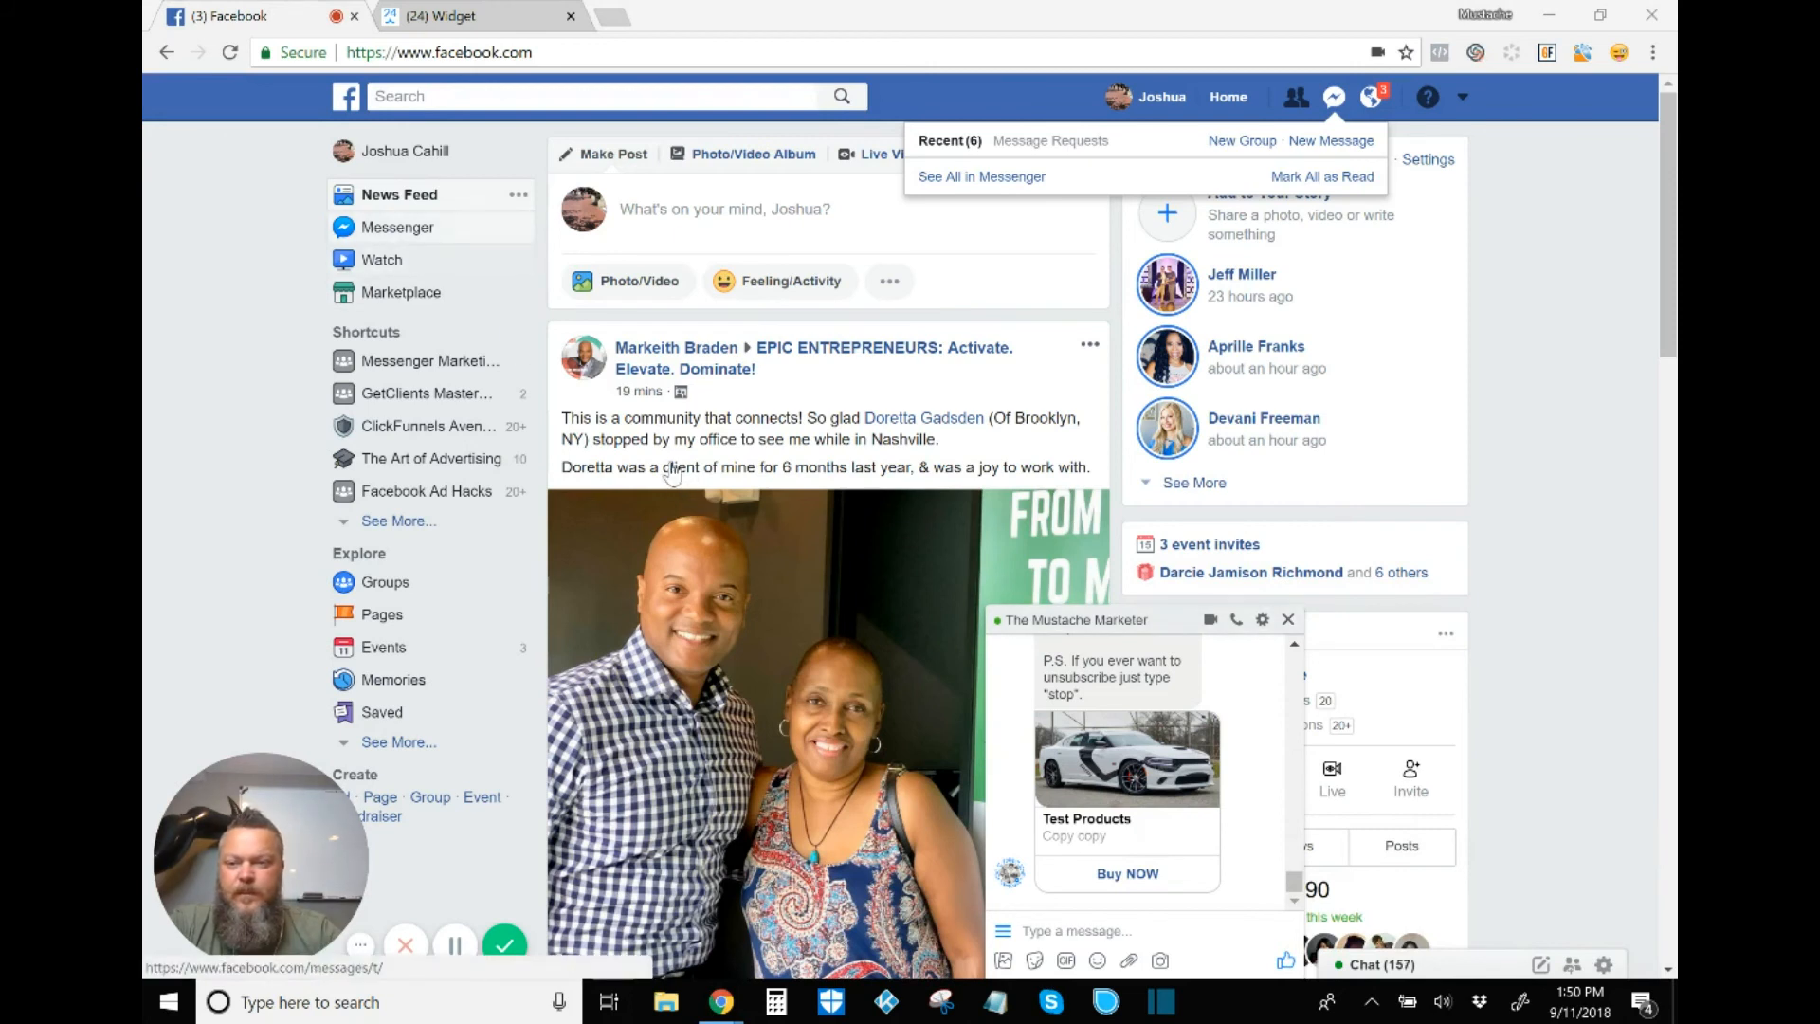
pyautogui.click(408, 227)
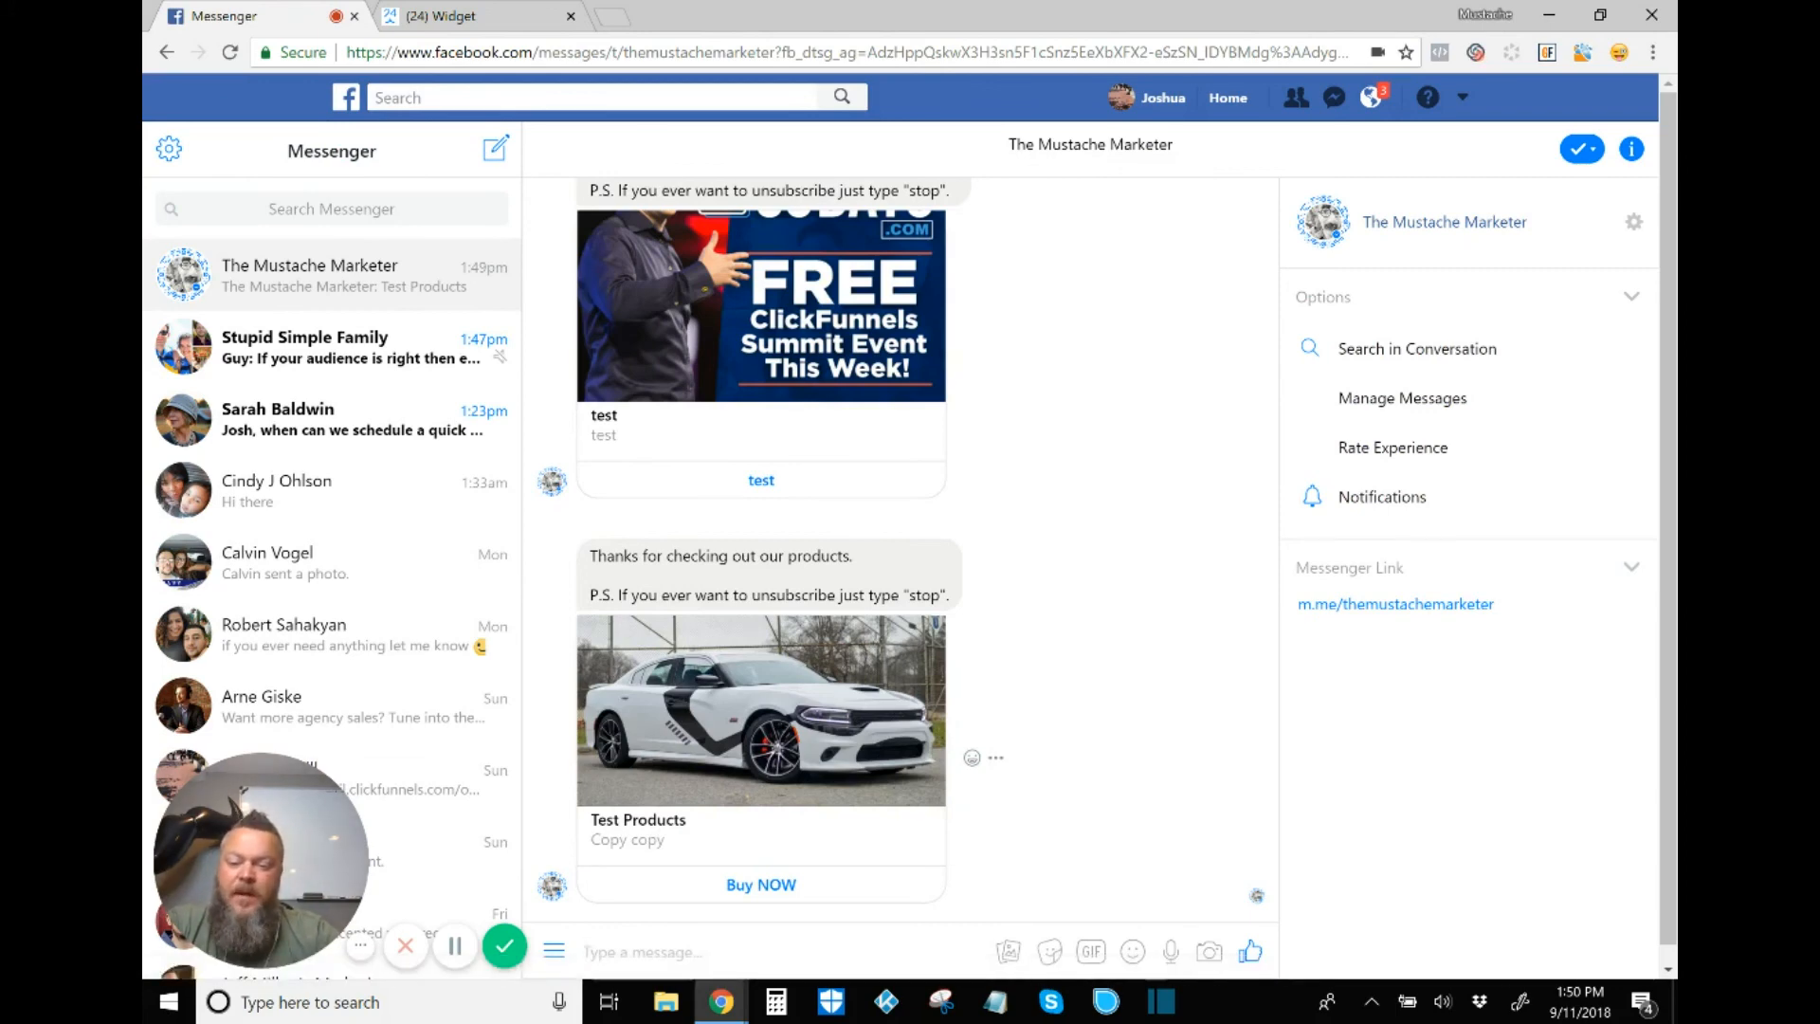
# Step: Start the Buy NOW checkout for Test Products at 15.00 USD and move to the Email field
pyautogui.click(762, 884)
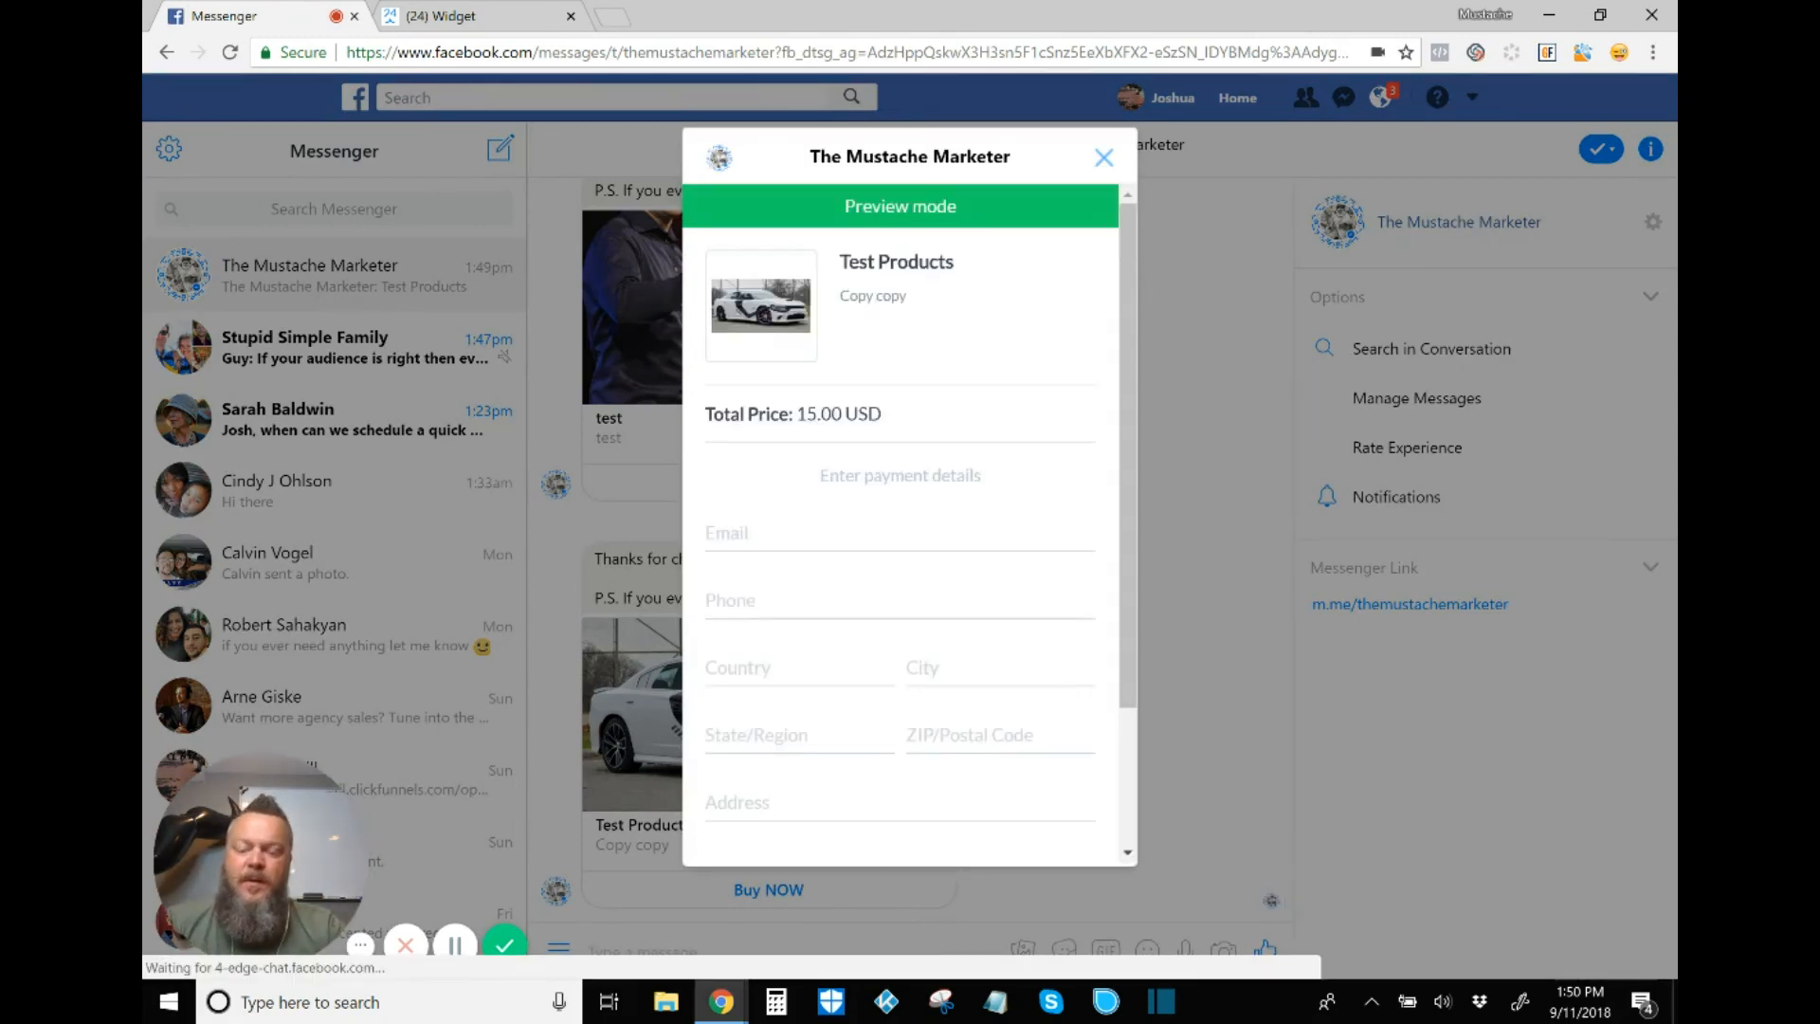
pyautogui.scroll(-1, 901, 522)
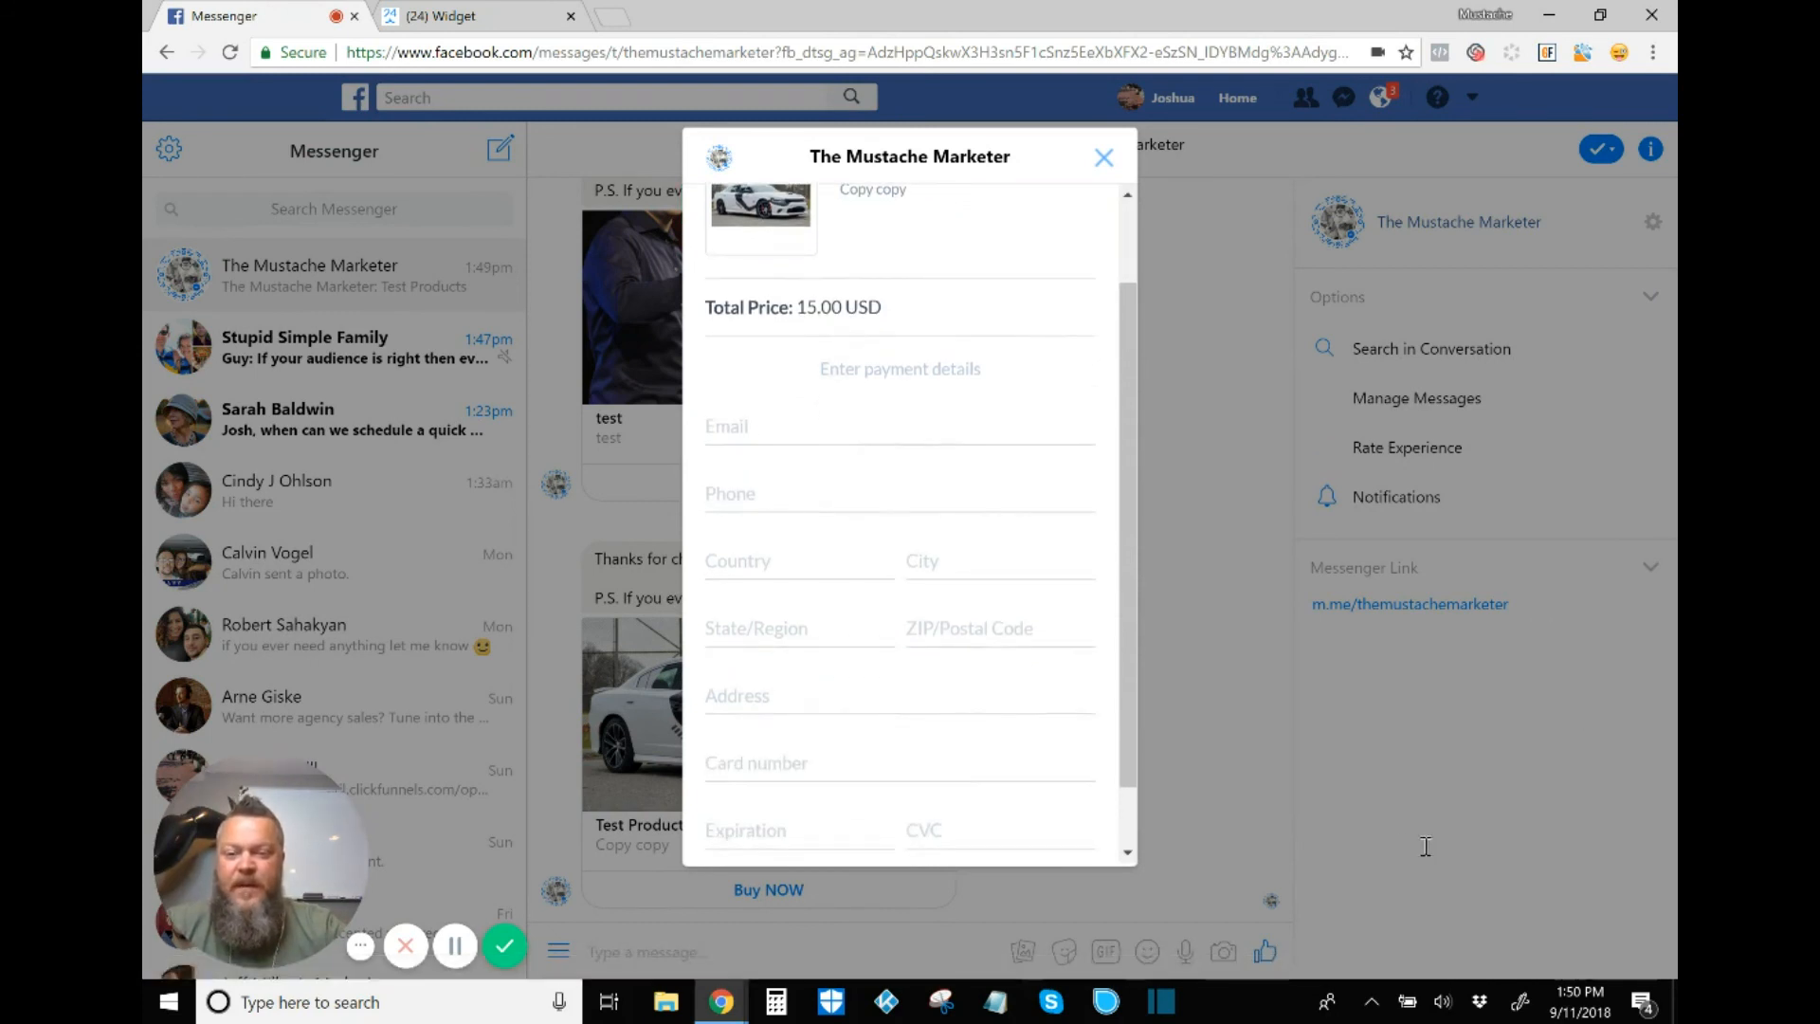
pyautogui.press('Tab')
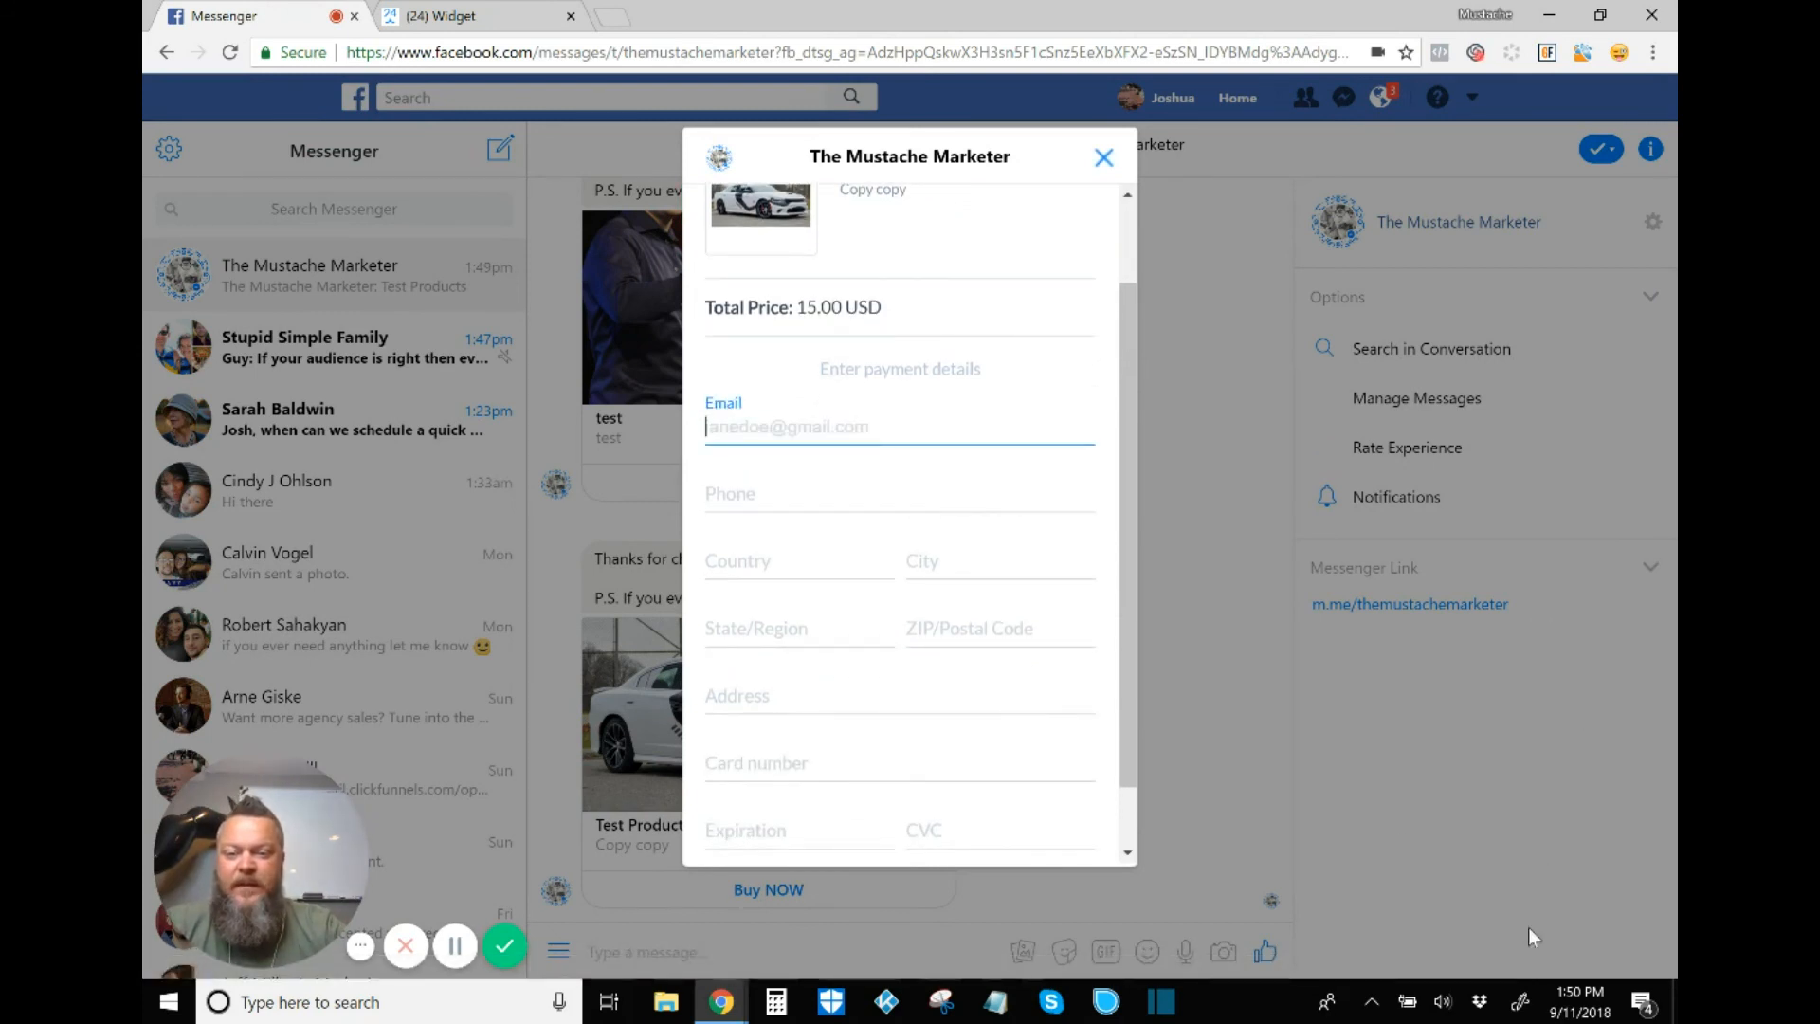
pyautogui.scroll(-1, 901, 521)
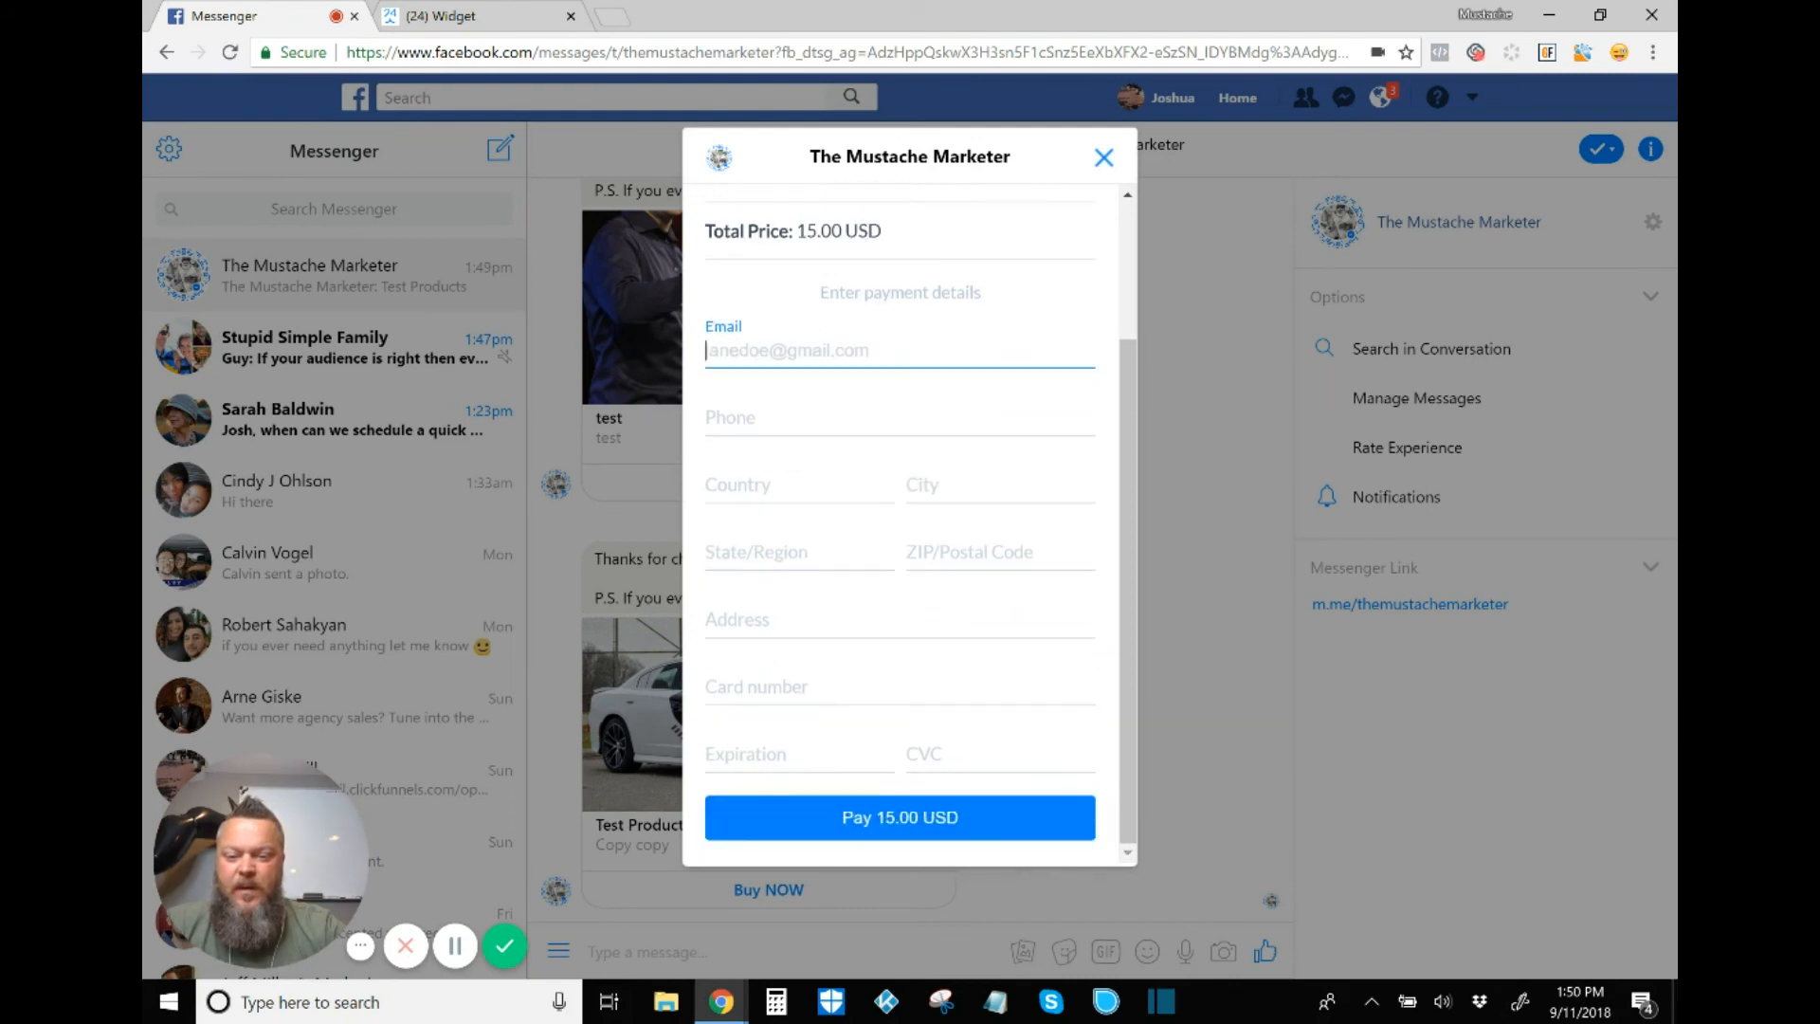